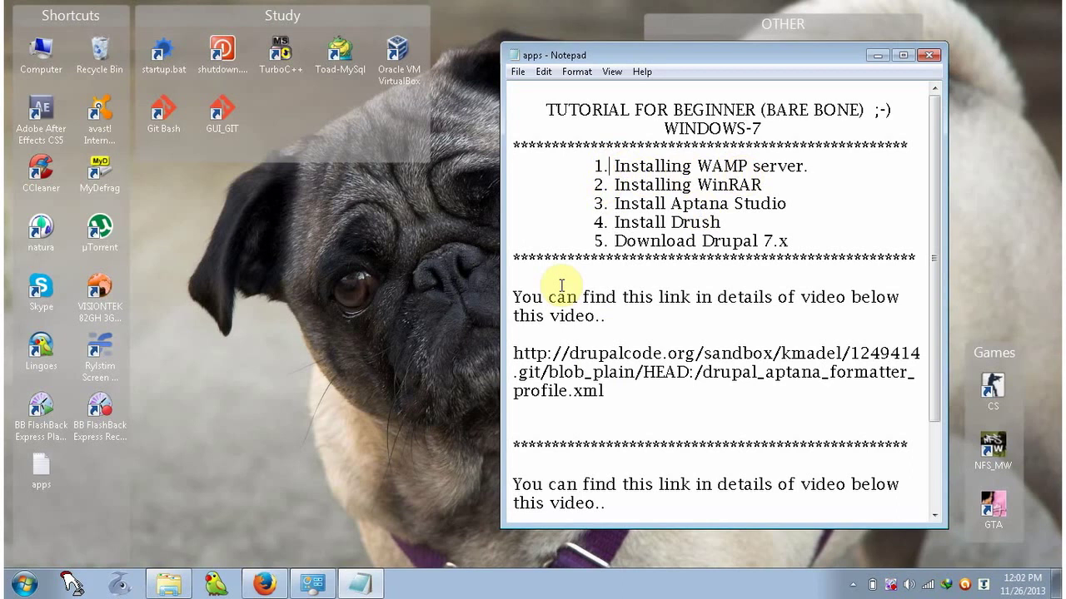
Step: Search Google for 'wamp server' and open the official wampserver.com result
left_click(265, 585)
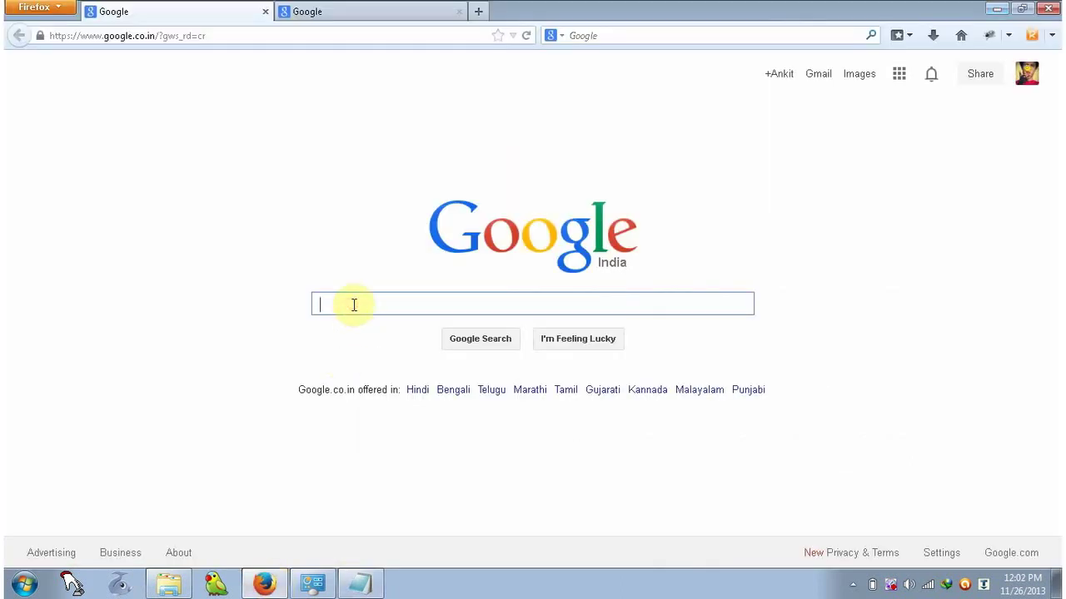
type("wamp server")
key("Return")
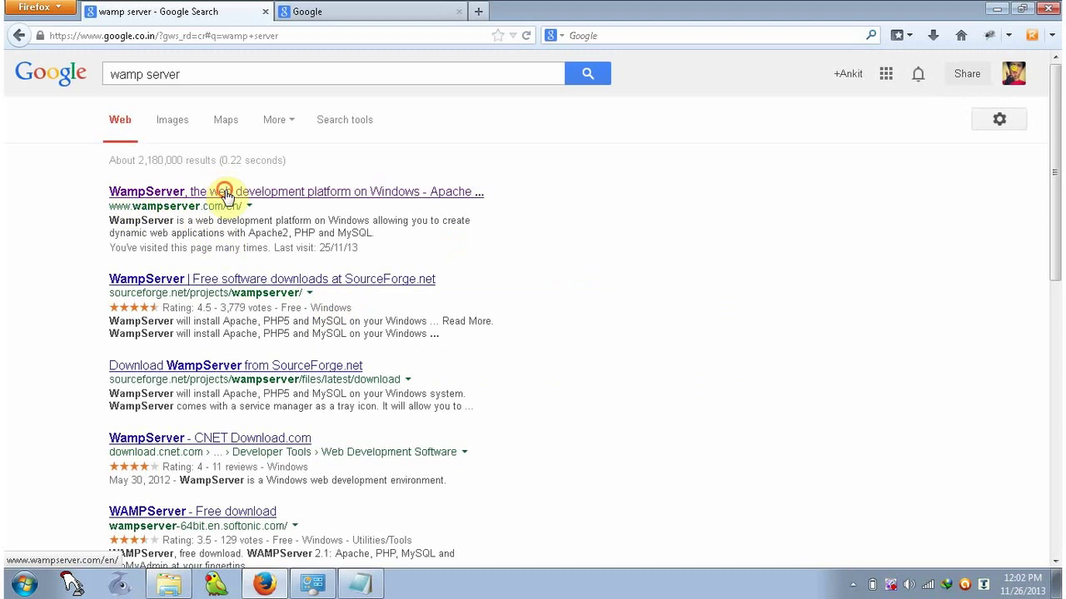
left_click(227, 193)
key("alt")
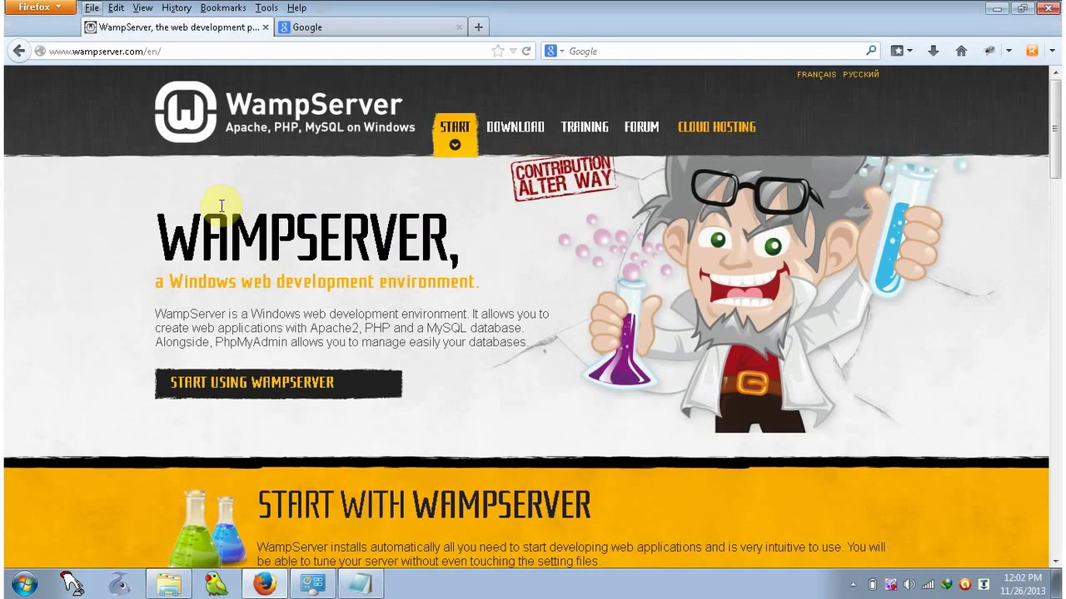
Step: Jump to the Downloads section listing the WampServer 2.4 and 2.2E packages
left_click(250, 388)
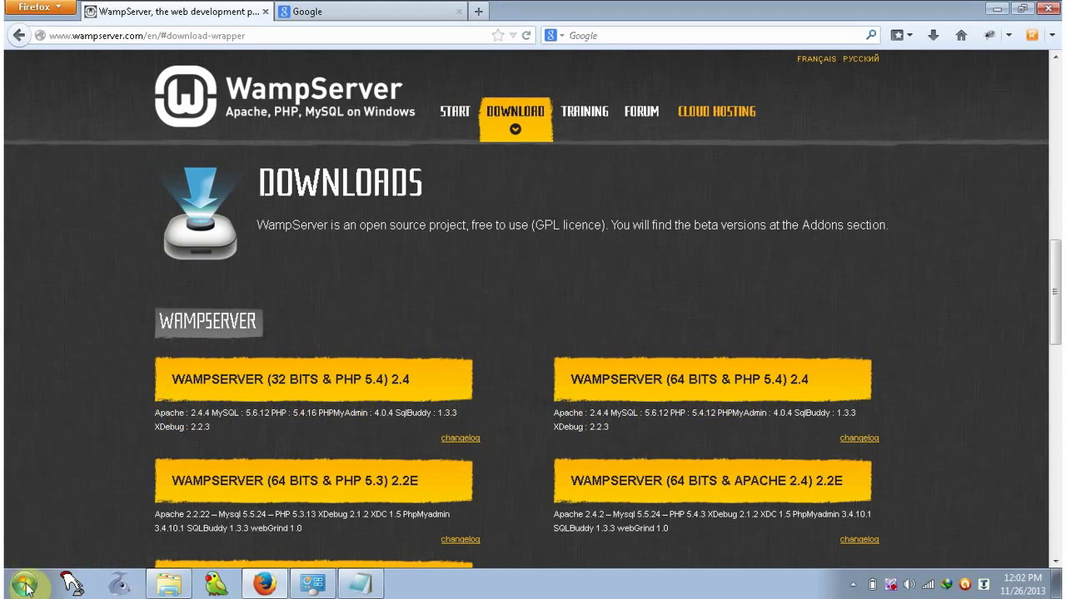
left_click(25, 587)
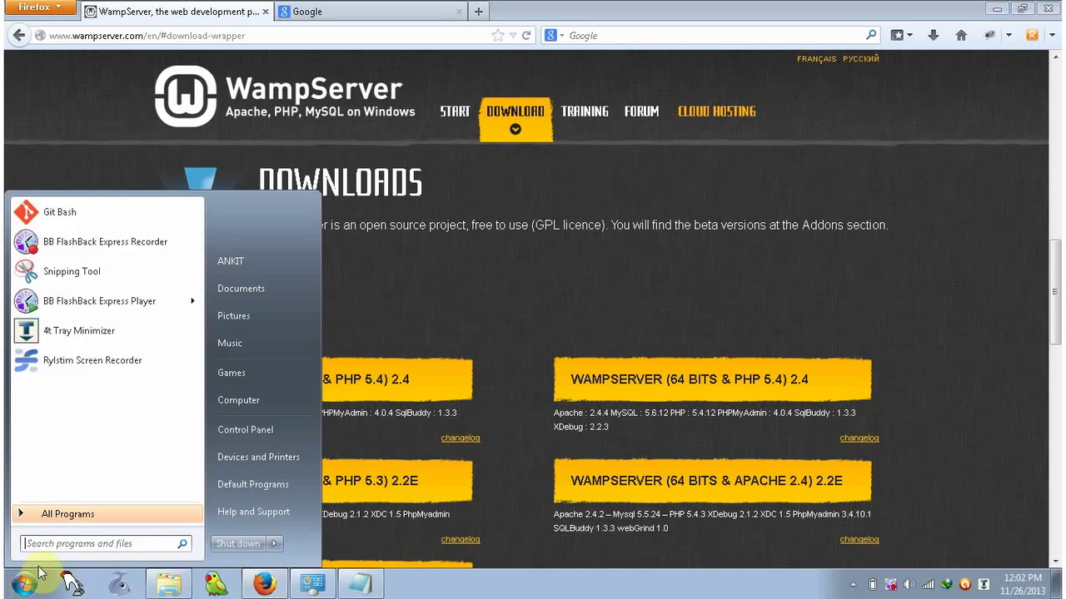
right_click(239, 400)
left_click(314, 523)
scroll(358, 358, "down", 1)
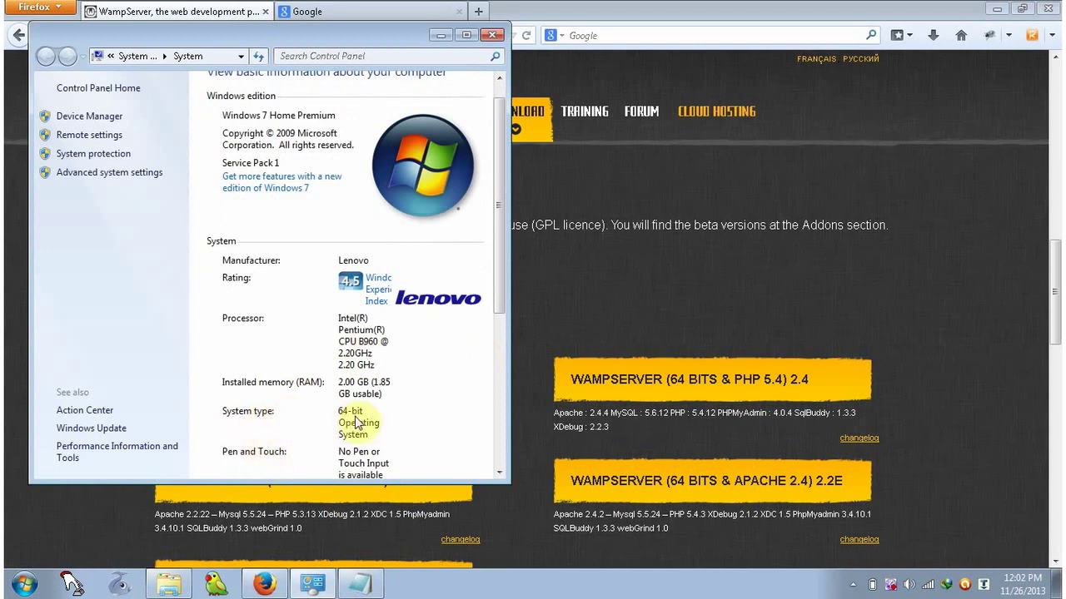
left_click(493, 36)
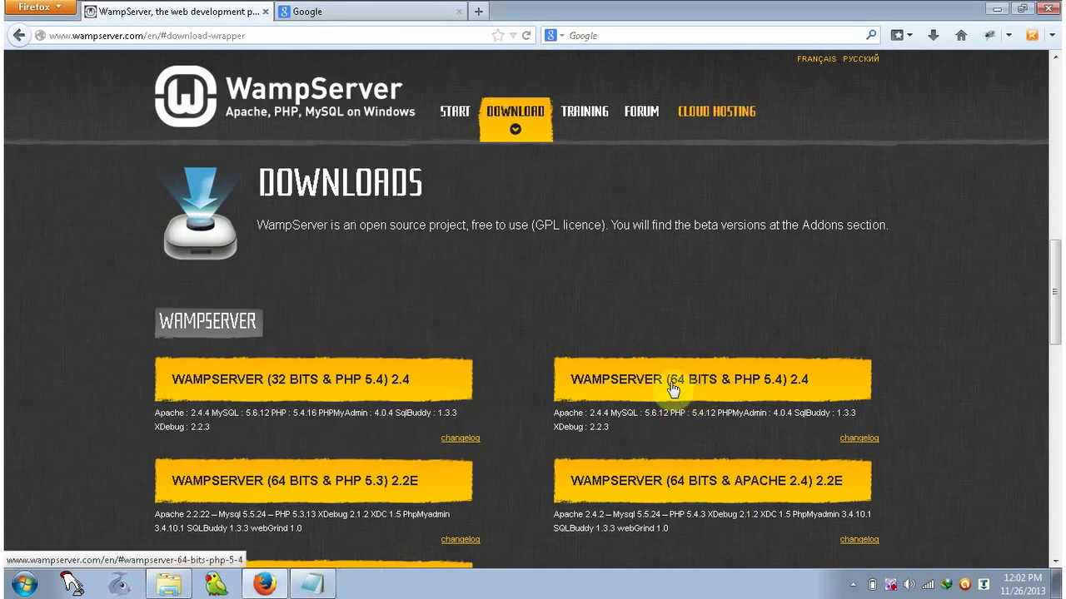
Step: Open the WampServer (64 bits & PHP 5.4) 2.4 download window and review its Visual C++ redistributable warnings
left_click(623, 380)
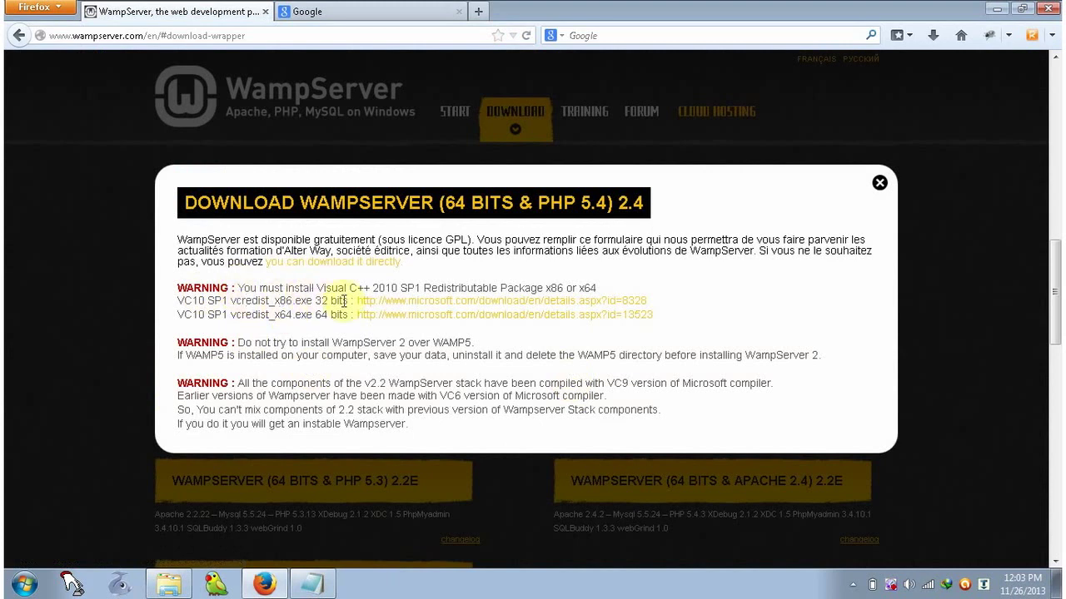
left_click_drag(231, 301, 337, 301)
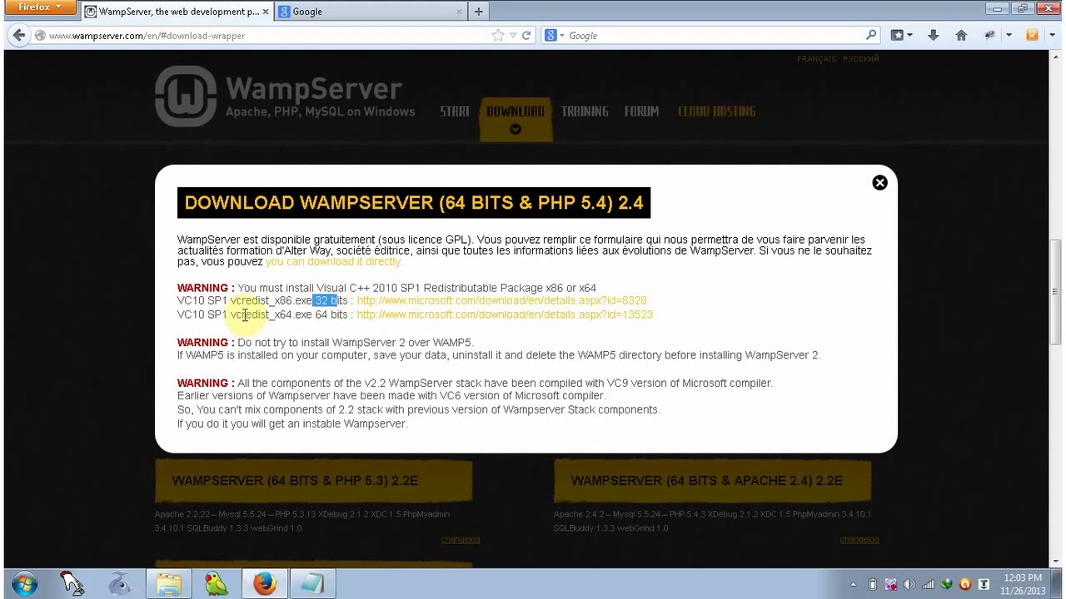
left_click_drag(231, 315, 350, 316)
left_click(418, 342)
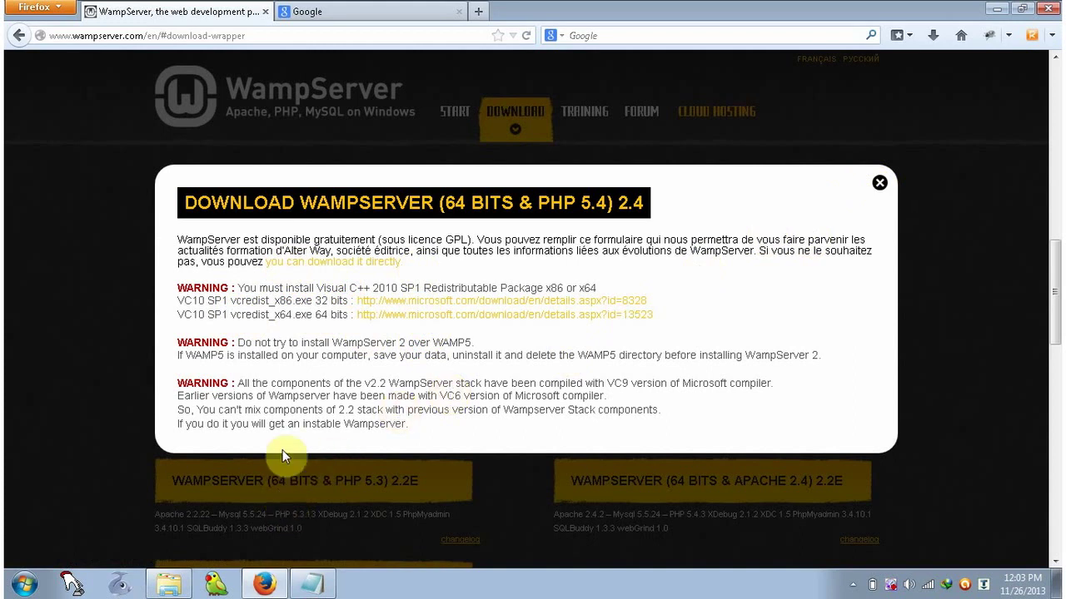
Step: Launch the wampserver2.2e installer from the Downloads folder using its right-click Open
left_click(169, 583)
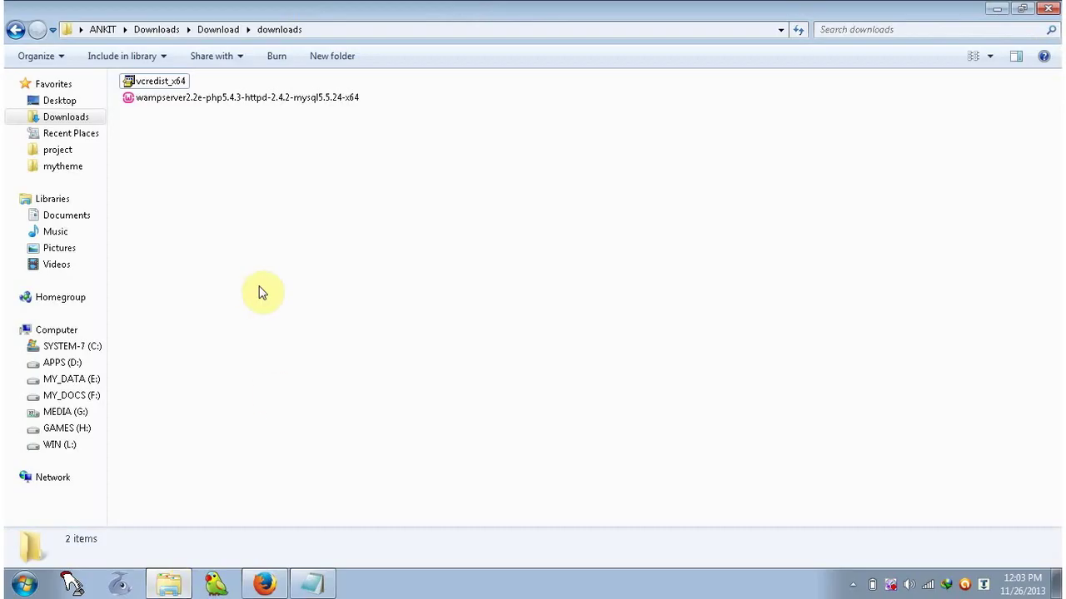
left_click(152, 83)
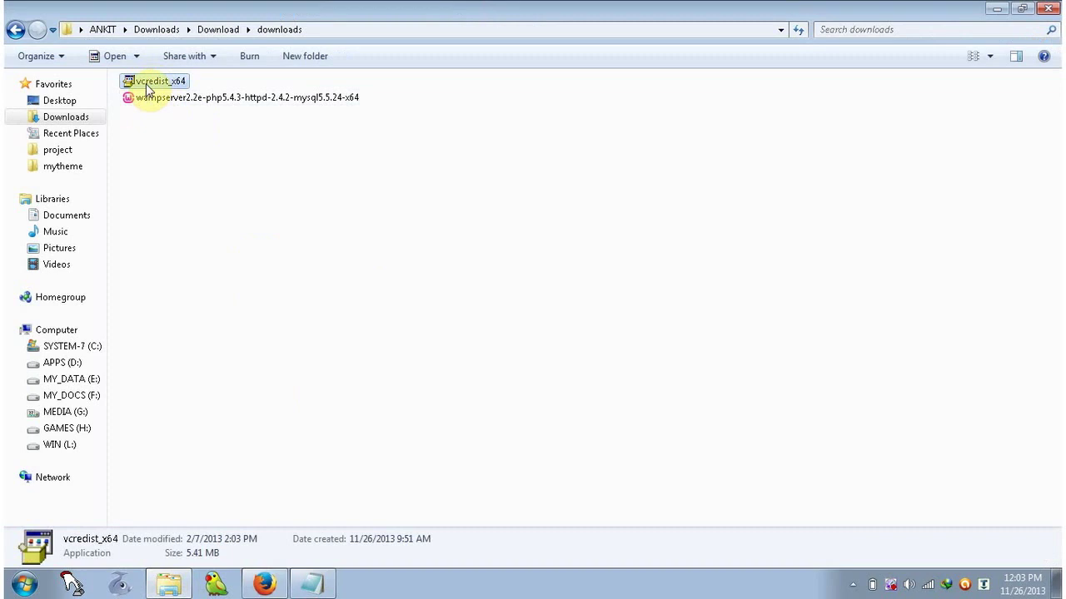
left_click(166, 163)
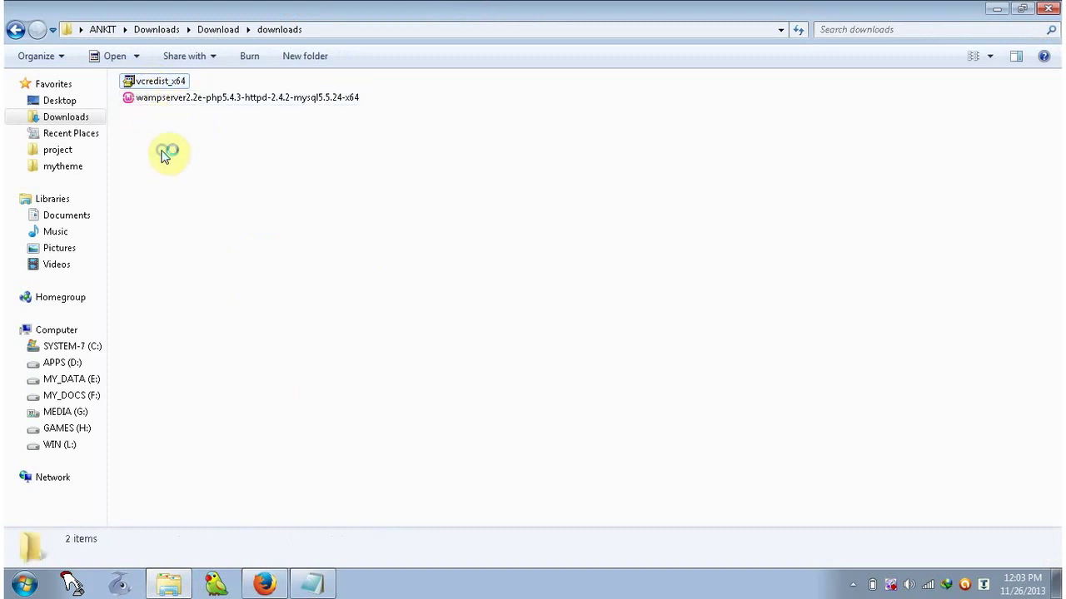
right_click(147, 130)
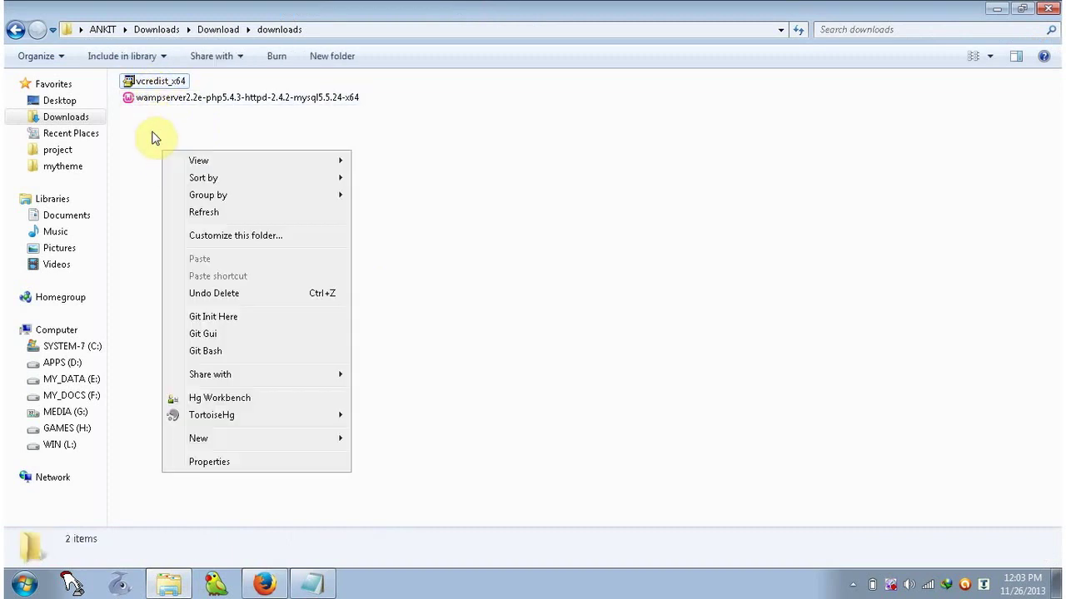
left_click(154, 120)
left_click(154, 103)
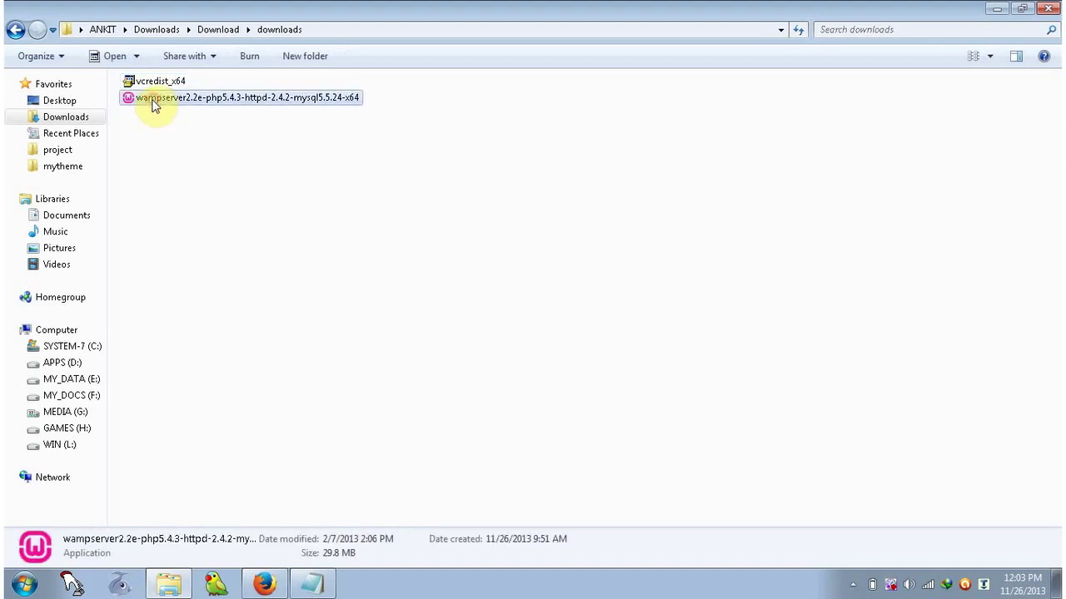
right_click(154, 103)
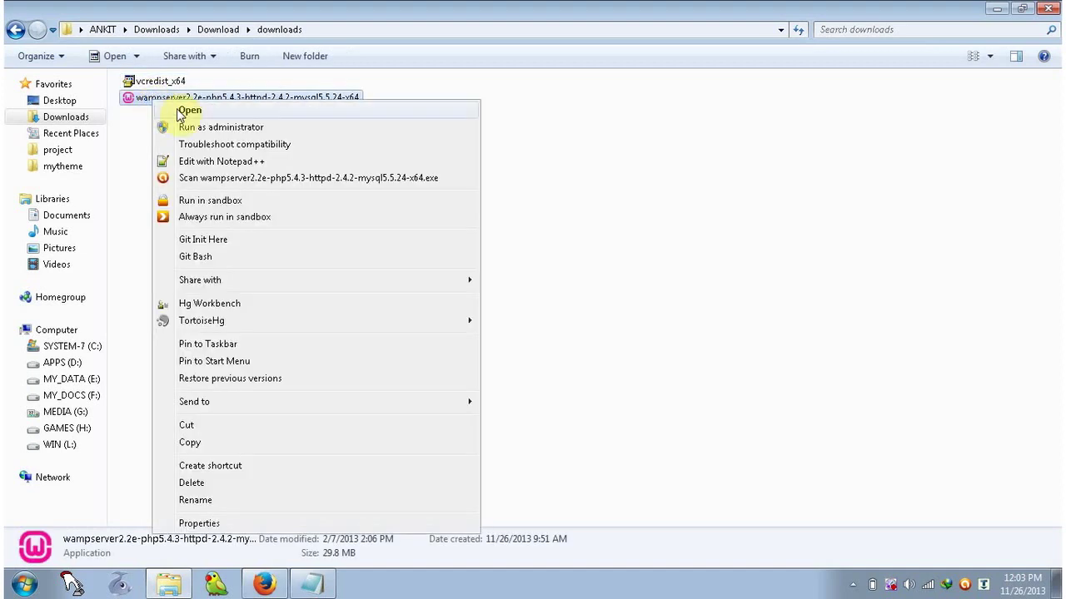
left_click(176, 109)
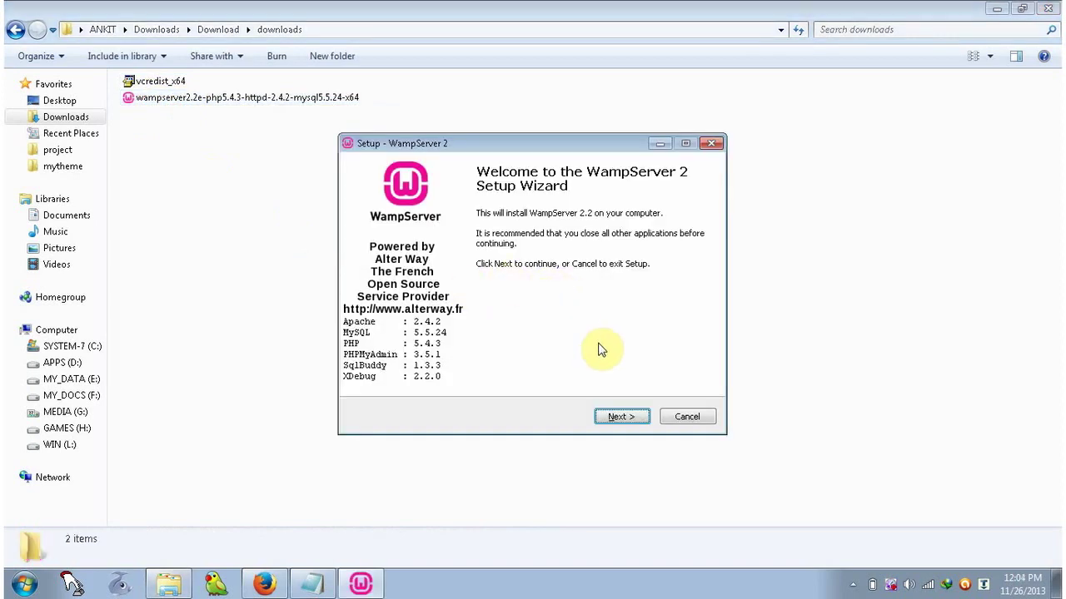
Step: Accept the WampServer licence and confirm c:\wamp as the install folder
left_click(613, 417)
left_click(408, 370)
left_click(616, 416)
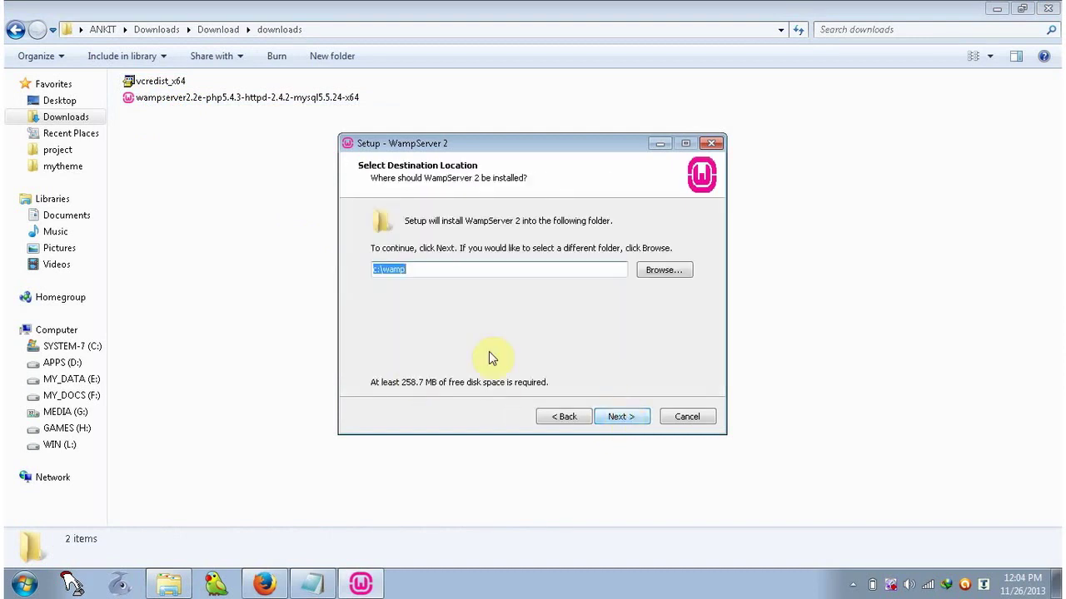
left_click(428, 270)
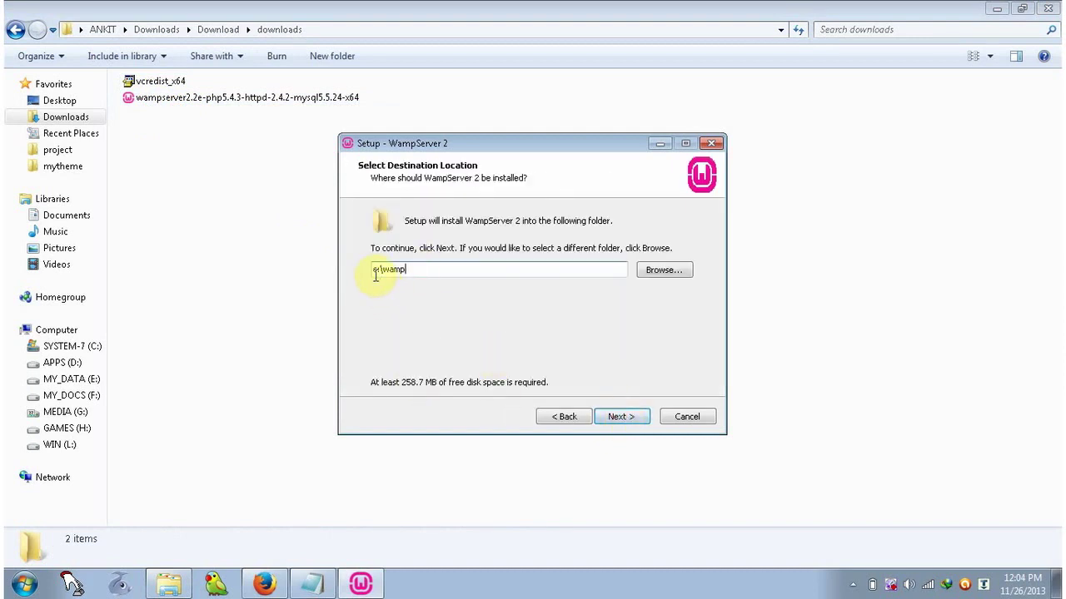
left_click(620, 416)
left_click(593, 363)
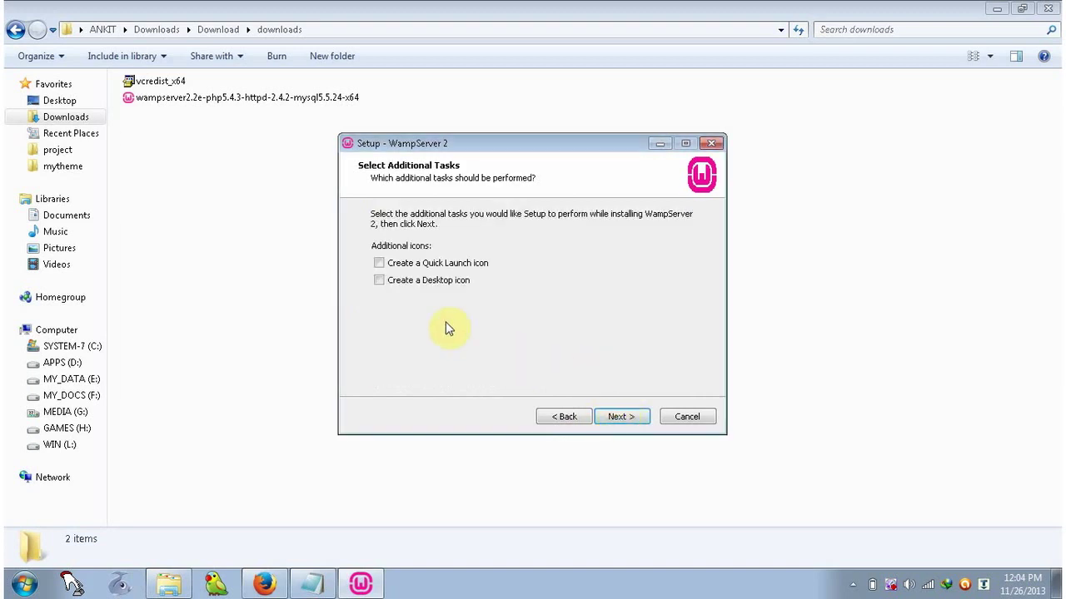
Step: Add a WampServer desktop icon and start the installation
left_click(379, 282)
left_click(623, 418)
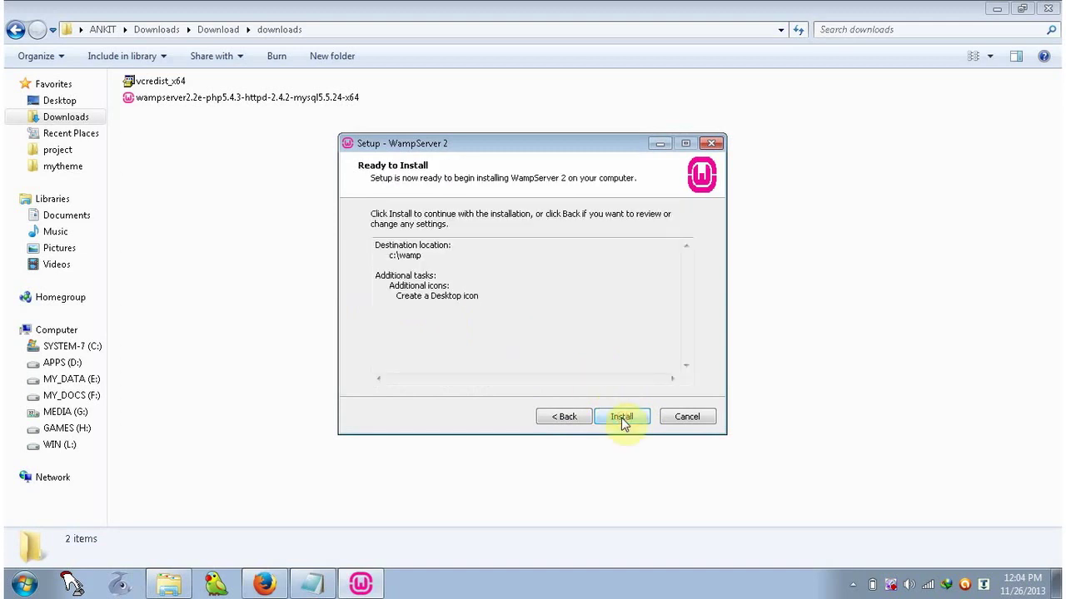
left_click(620, 417)
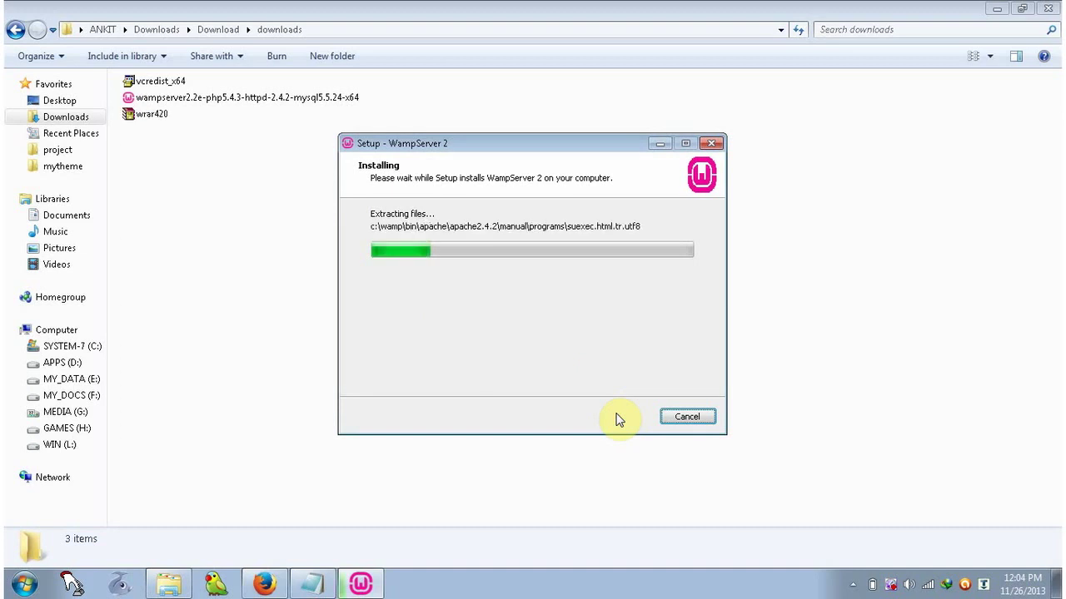
Step: Let the files extract and keep explorer.exe as WampServer's default browser
left_click(996, 8)
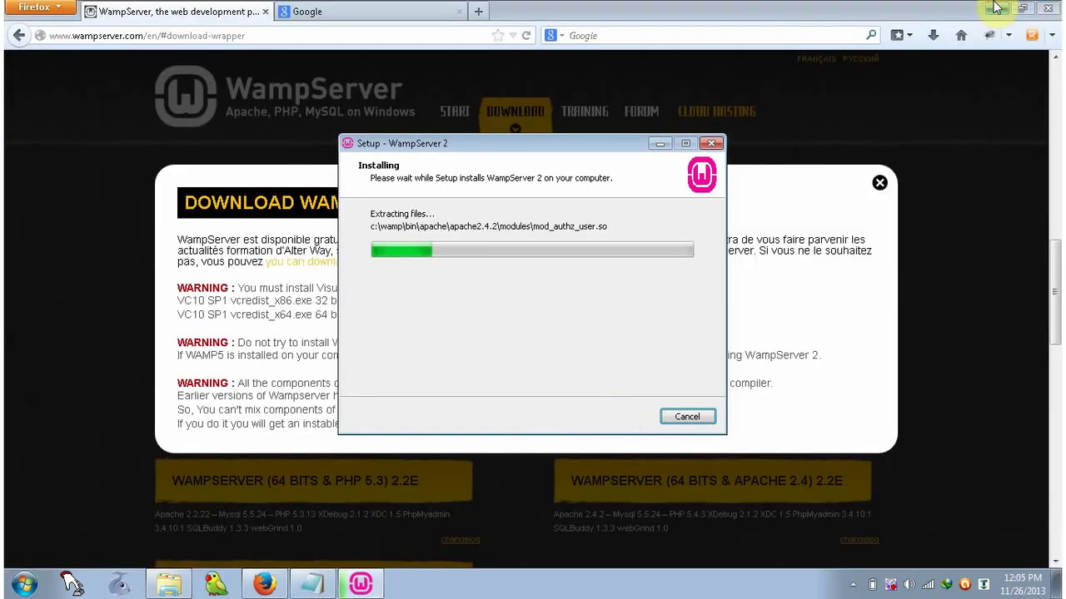
left_click(989, 7)
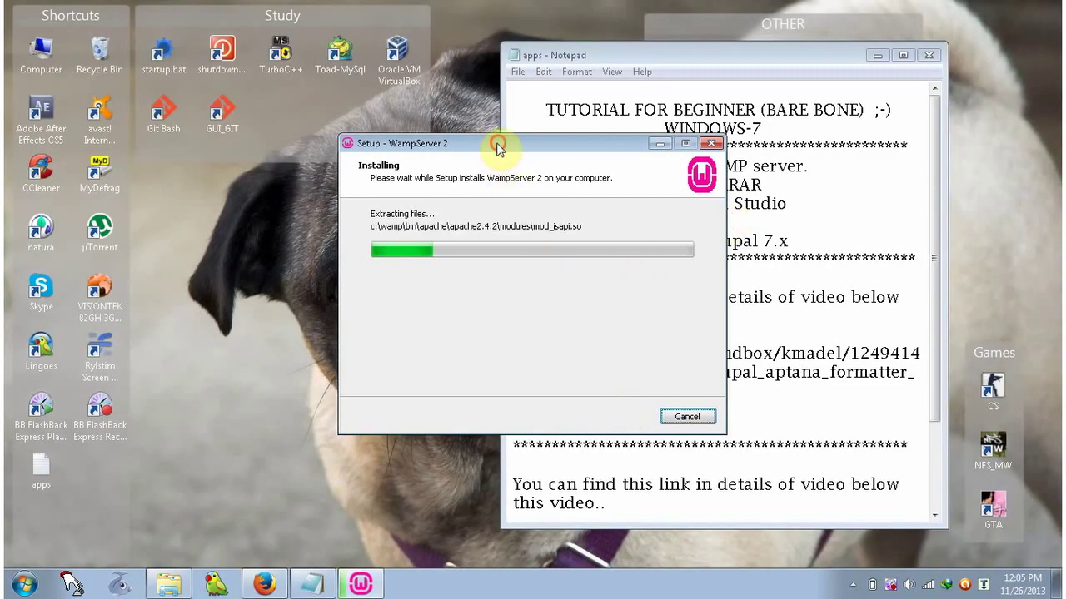
left_click_drag(494, 143, 407, 148)
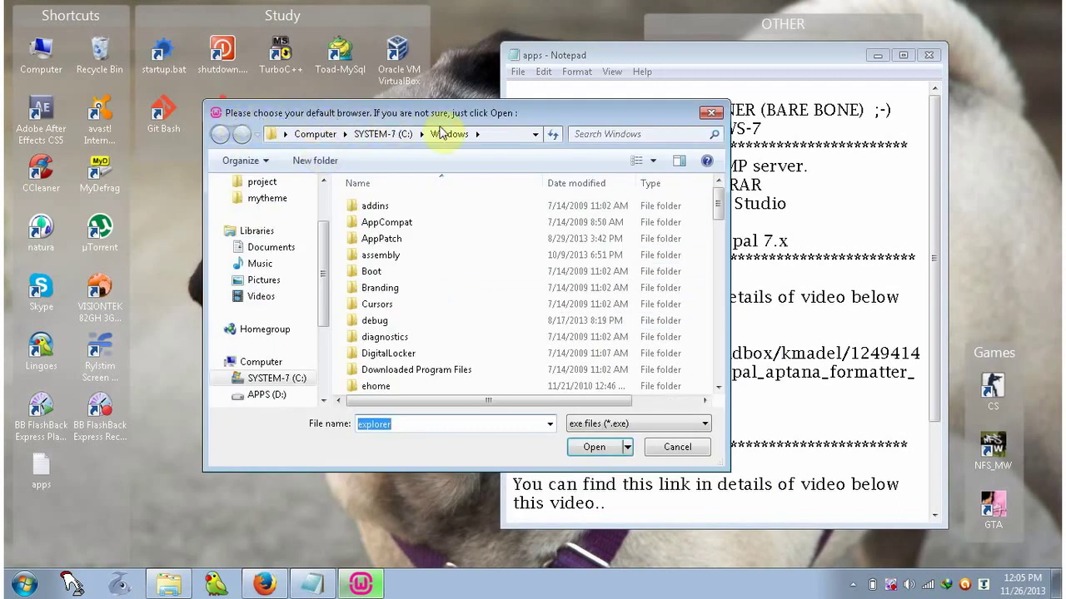
left_click(593, 451)
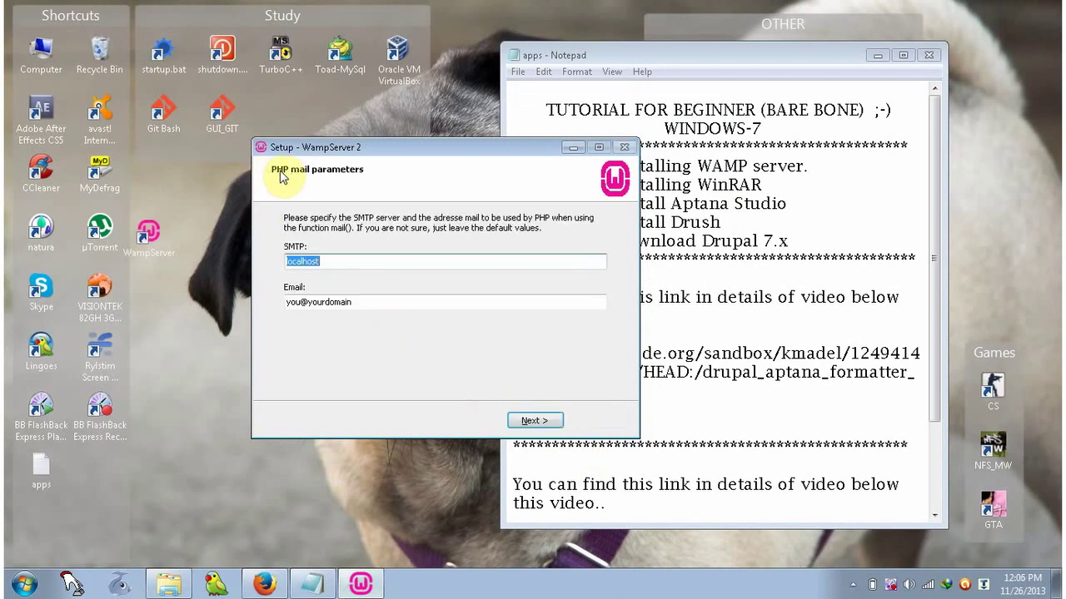
Step: Keep SMTP as localhost and finish setup with 'Launch WampServer 2 now' checked
left_click(331, 263)
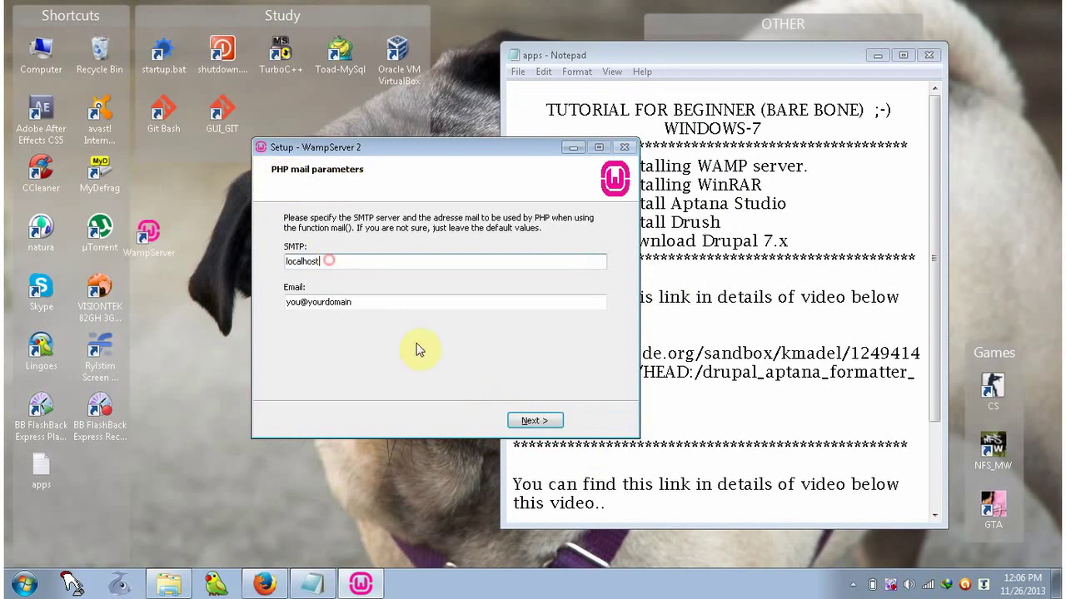
left_click(534, 422)
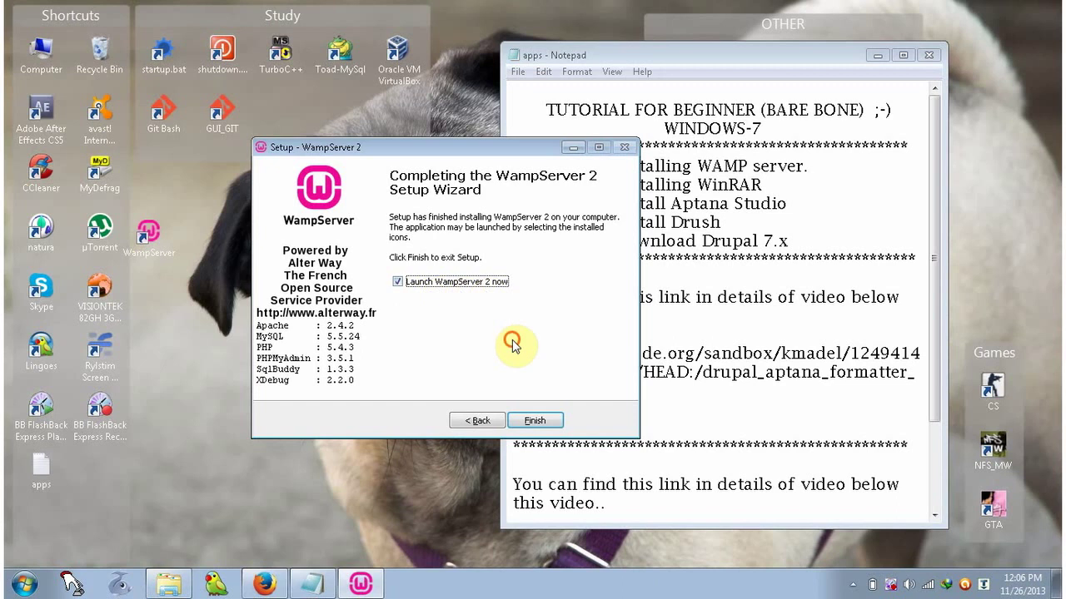
left_click(537, 420)
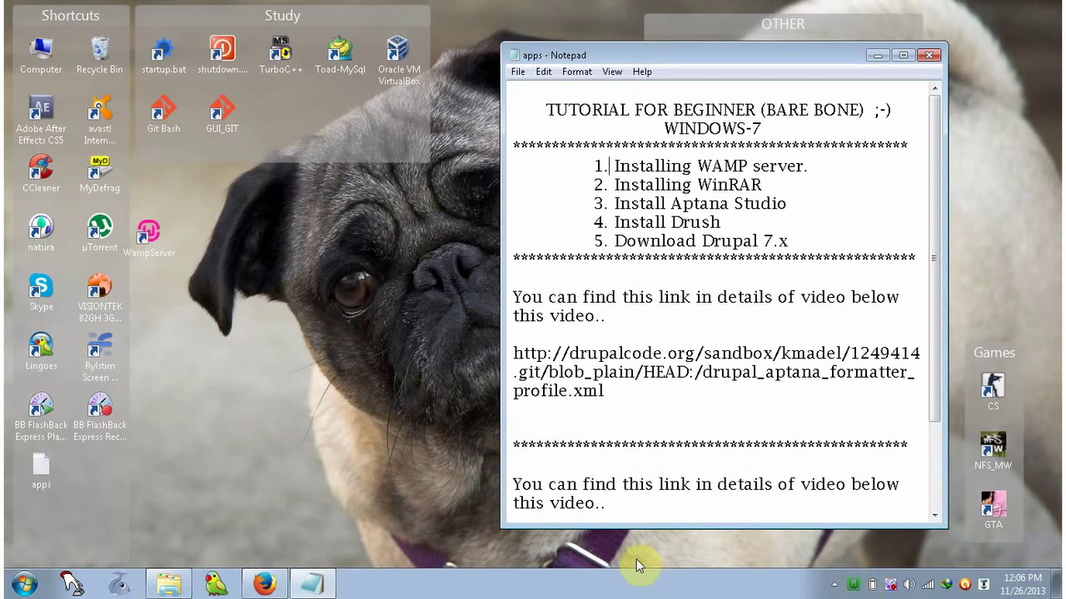
Step: Open Localhost from the WampServer tray menu and view the server homepage in Firefox
left_click(852, 587)
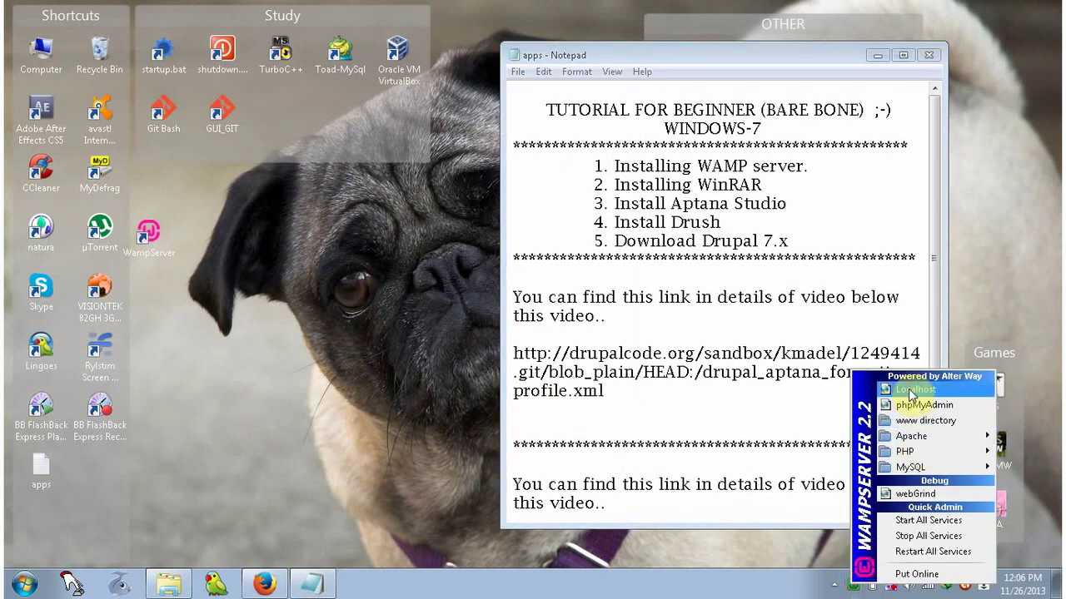
left_click(911, 392)
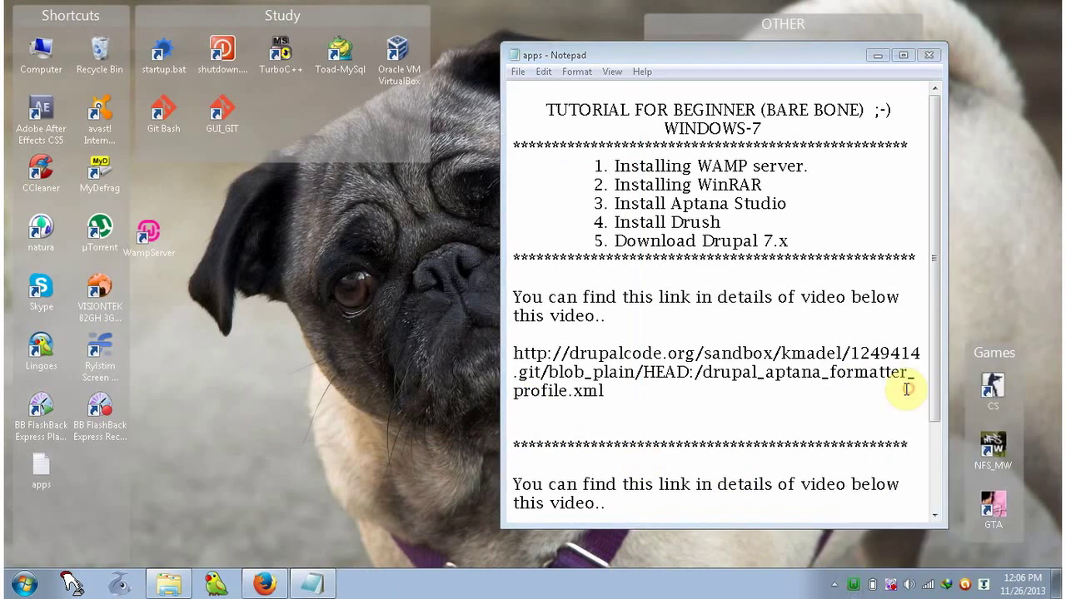
left_click(260, 582)
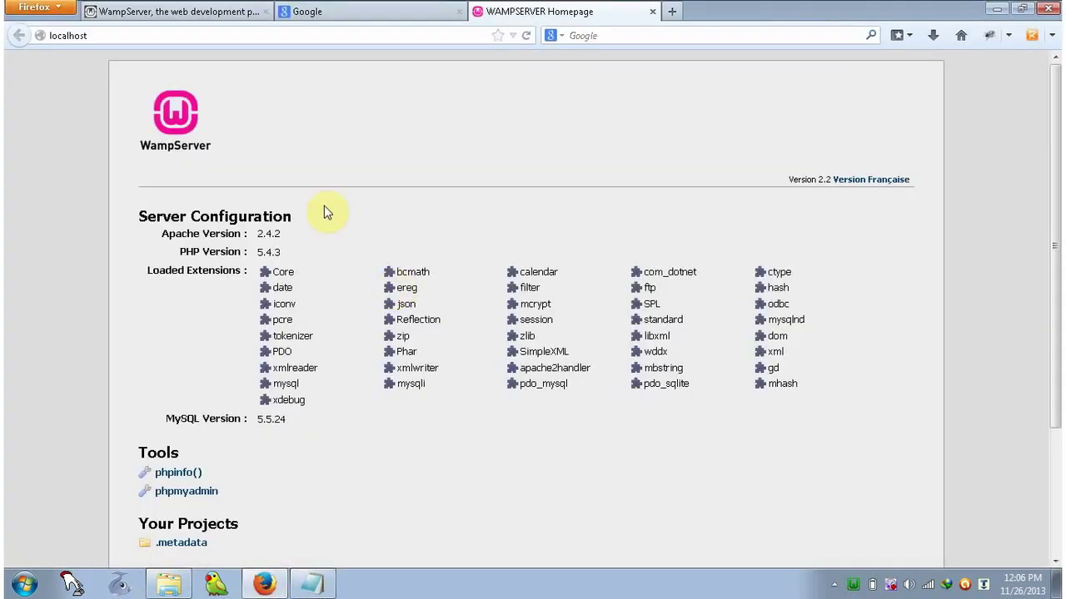
scroll(346, 223, "down", 4)
scroll(450, 275, "up", 4)
left_click(313, 583)
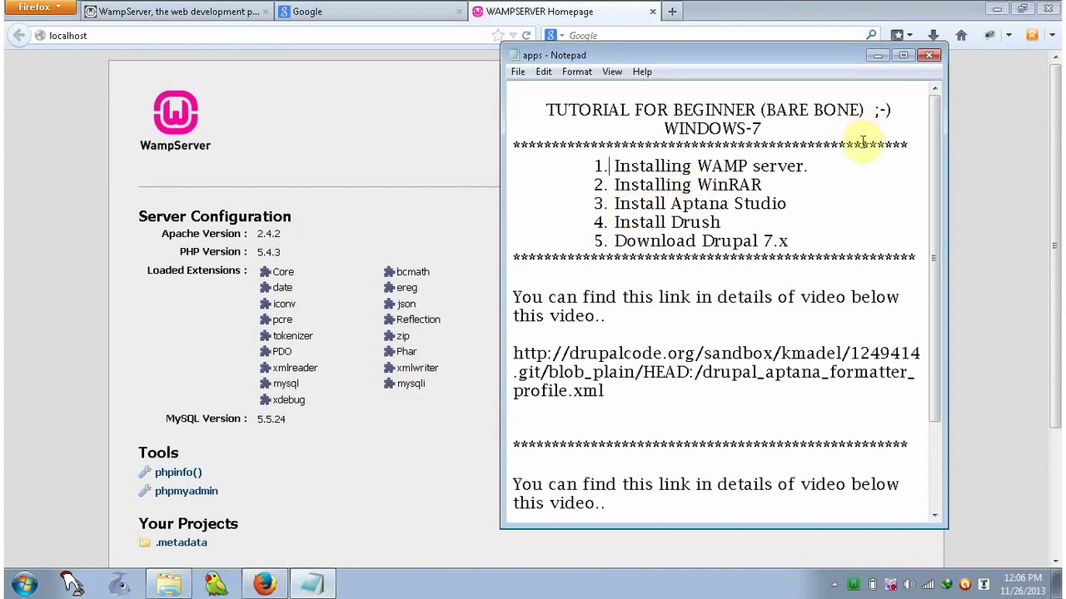
left_click(998, 10)
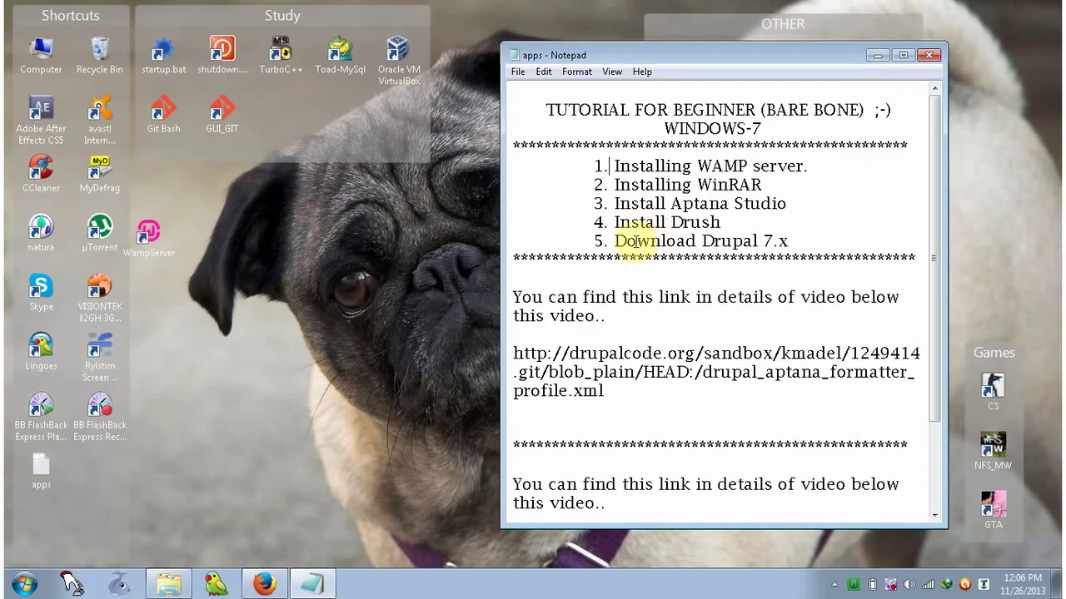
left_click(260, 585)
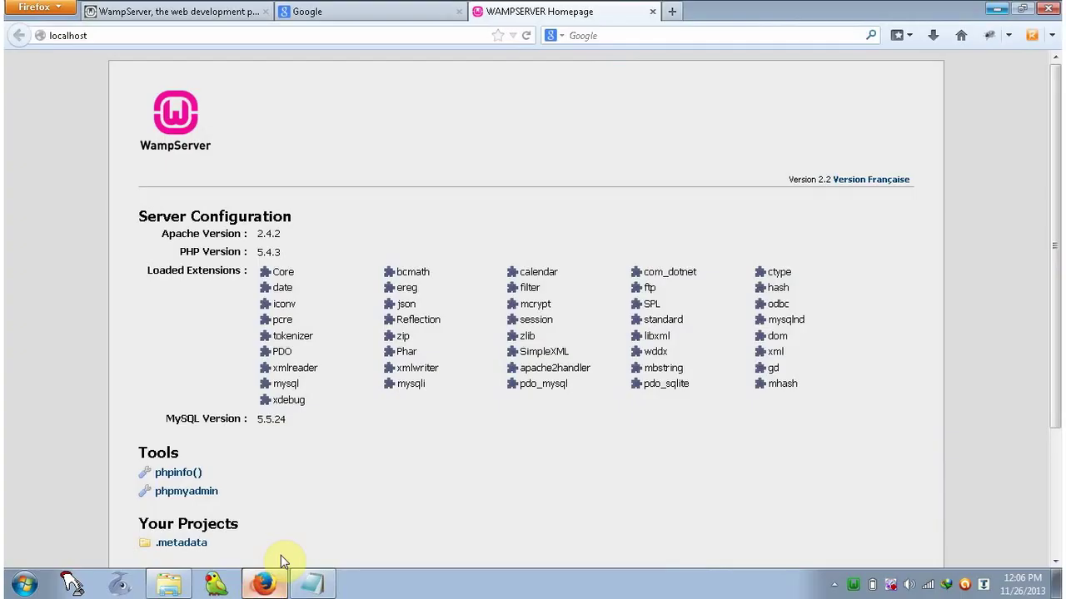
Step: Search Google for winrar, open the RARLAB downloads page, then show the downloads folder
left_click(328, 9)
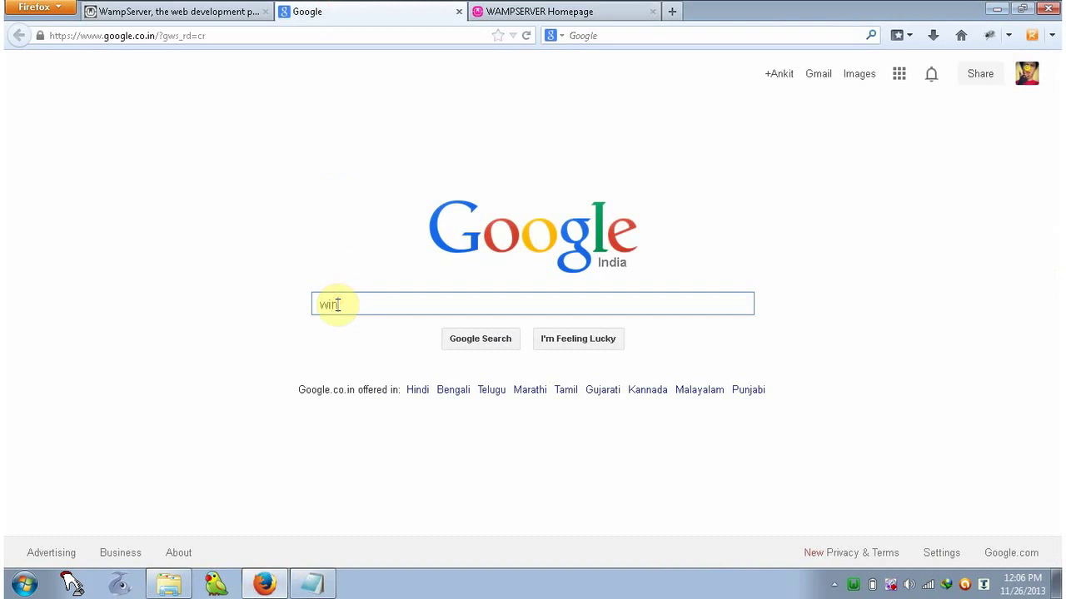
key("Return")
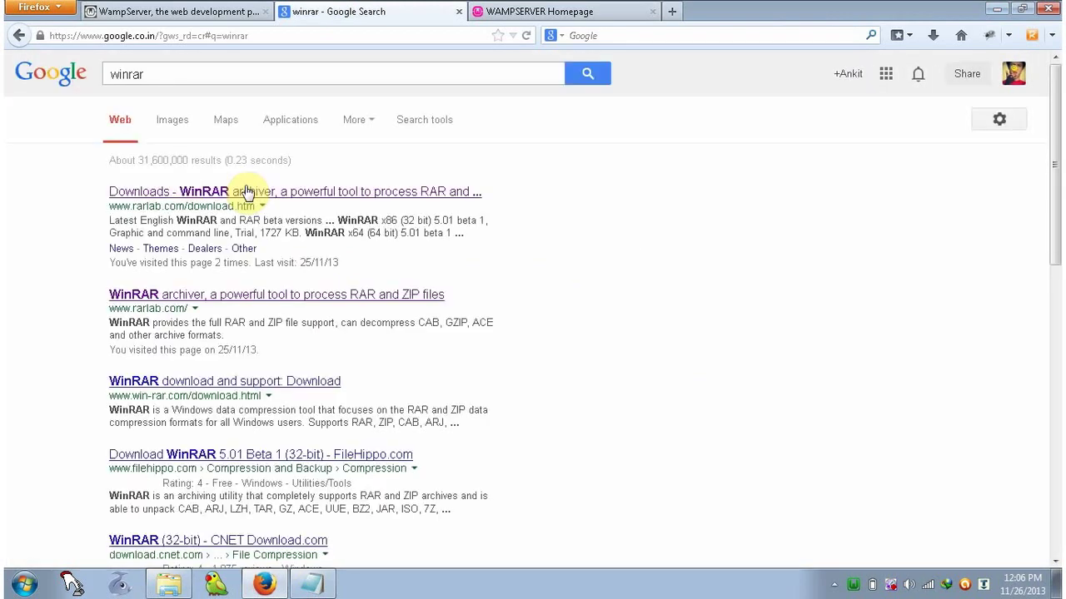
left_click(218, 195)
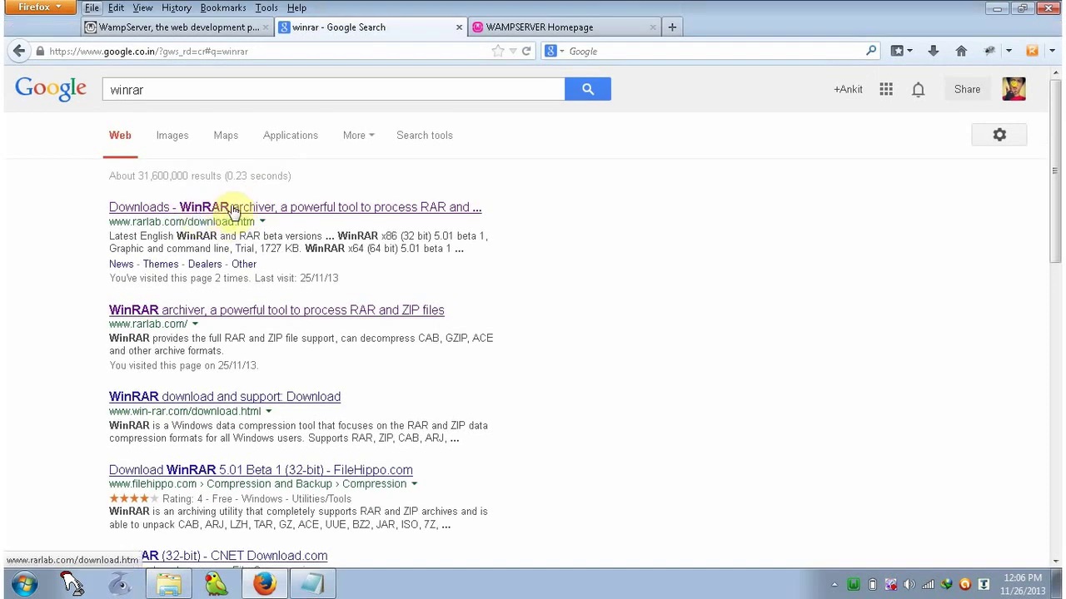
left_click(248, 198)
key("alt")
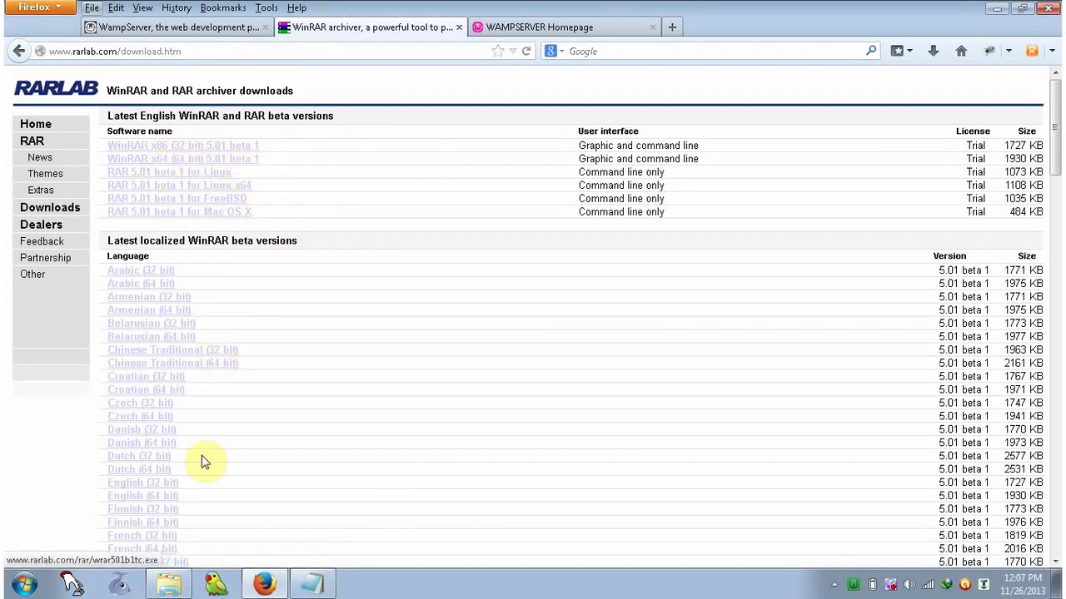
left_click(170, 585)
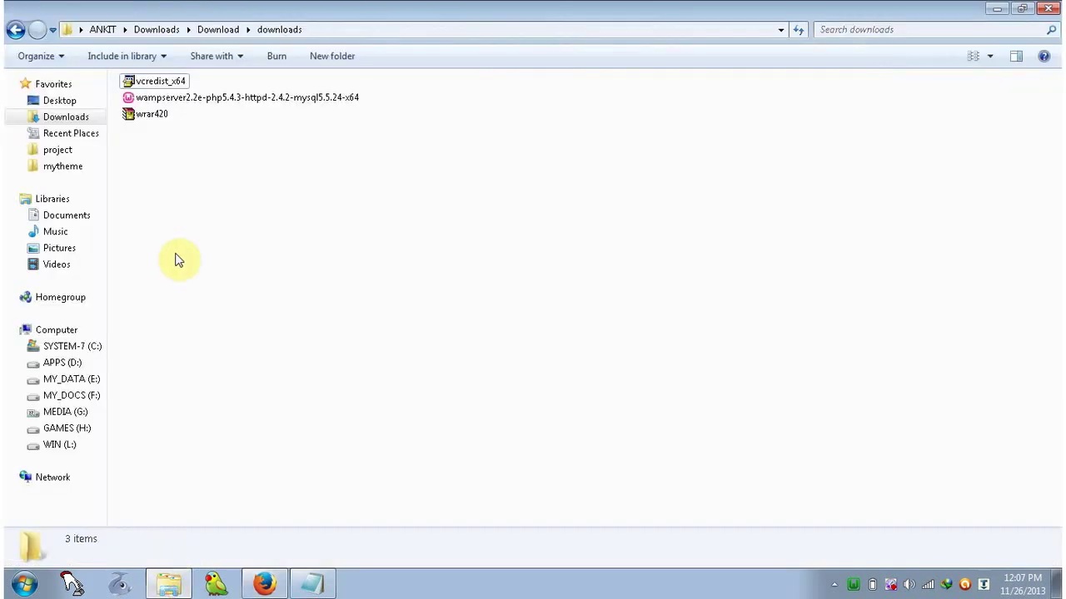
Step: Install WinRAR 4.20 from wrar420 with default options and close the setup windows
double_click(156, 118)
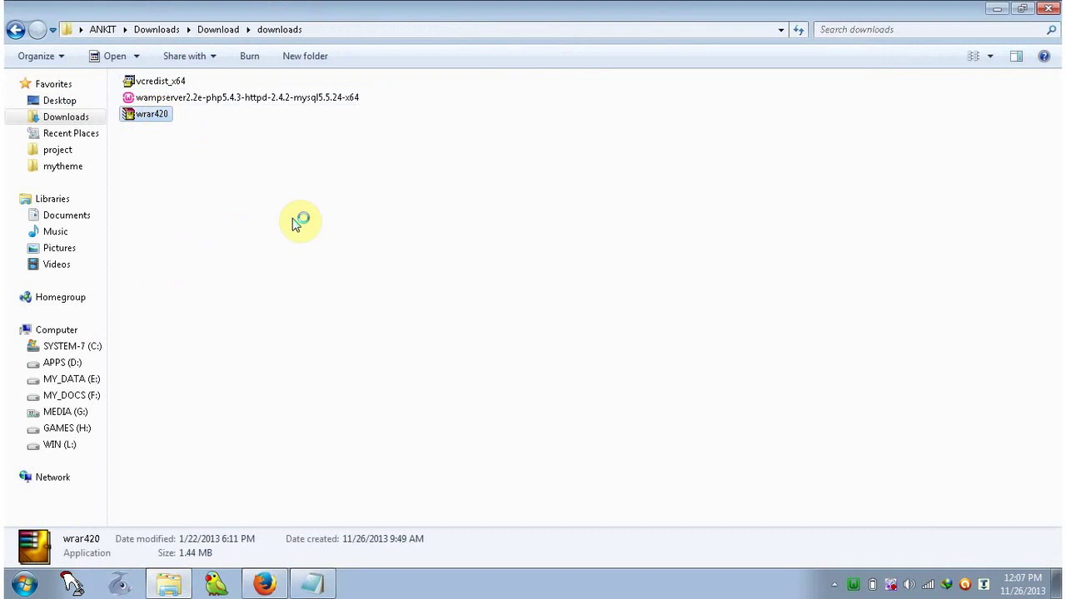
left_click(477, 447)
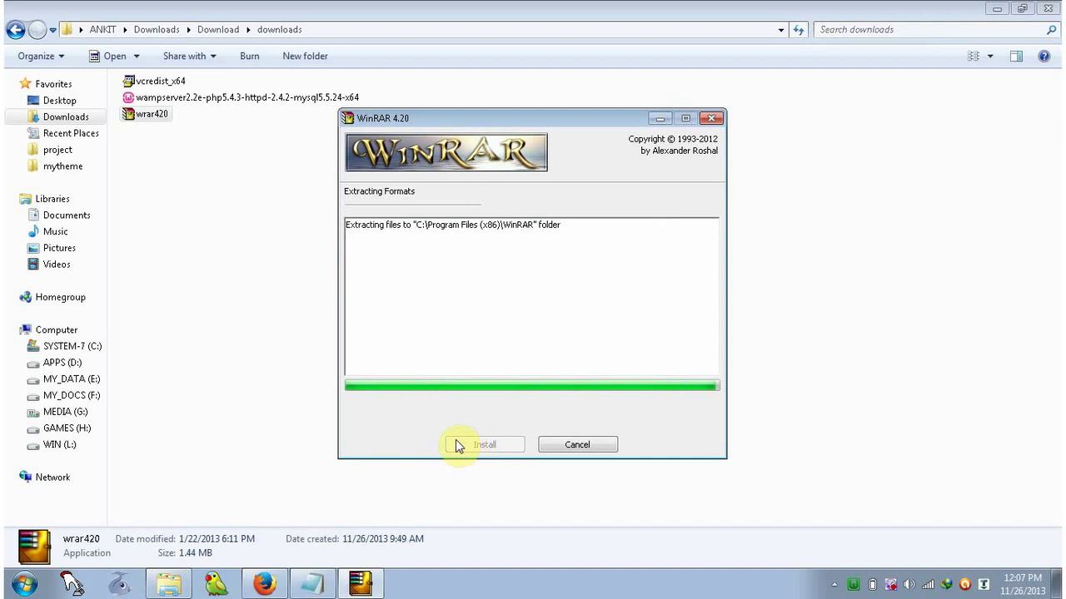
left_click(477, 440)
left_click(514, 441)
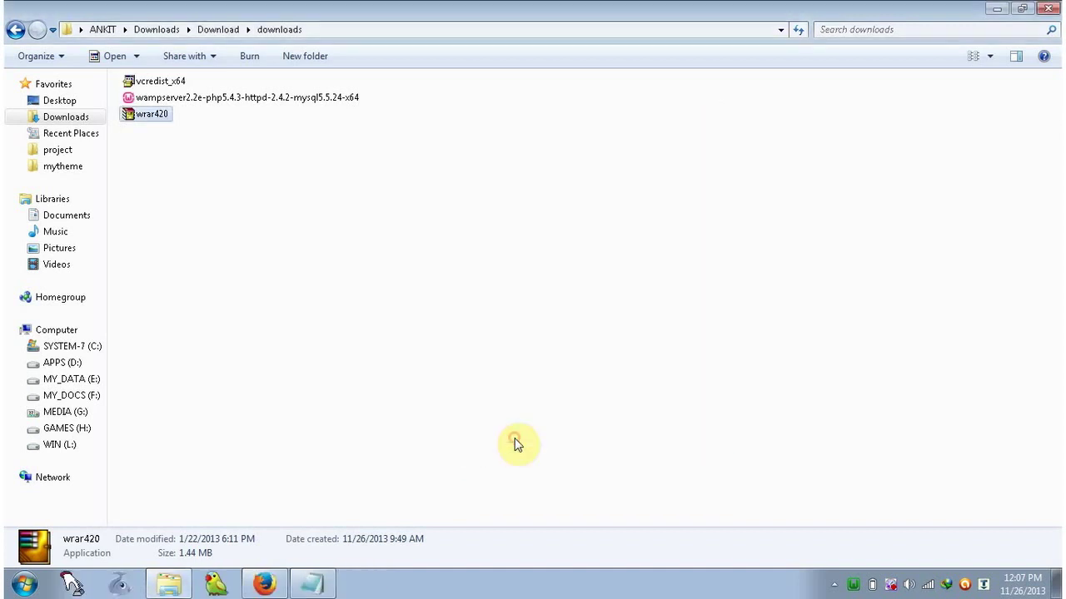
left_click(679, 351)
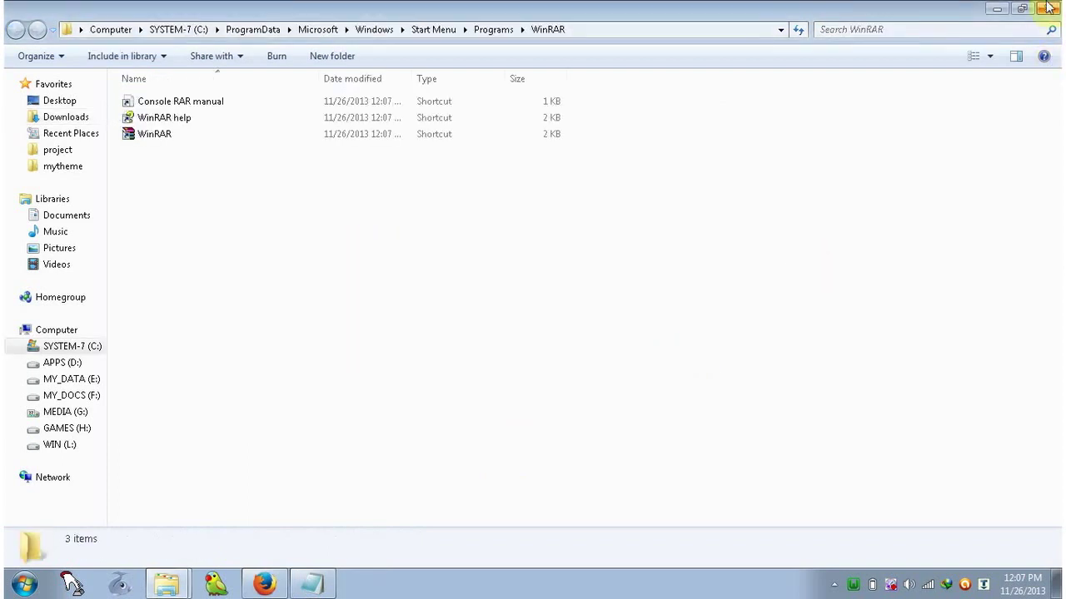
left_click(996, 9)
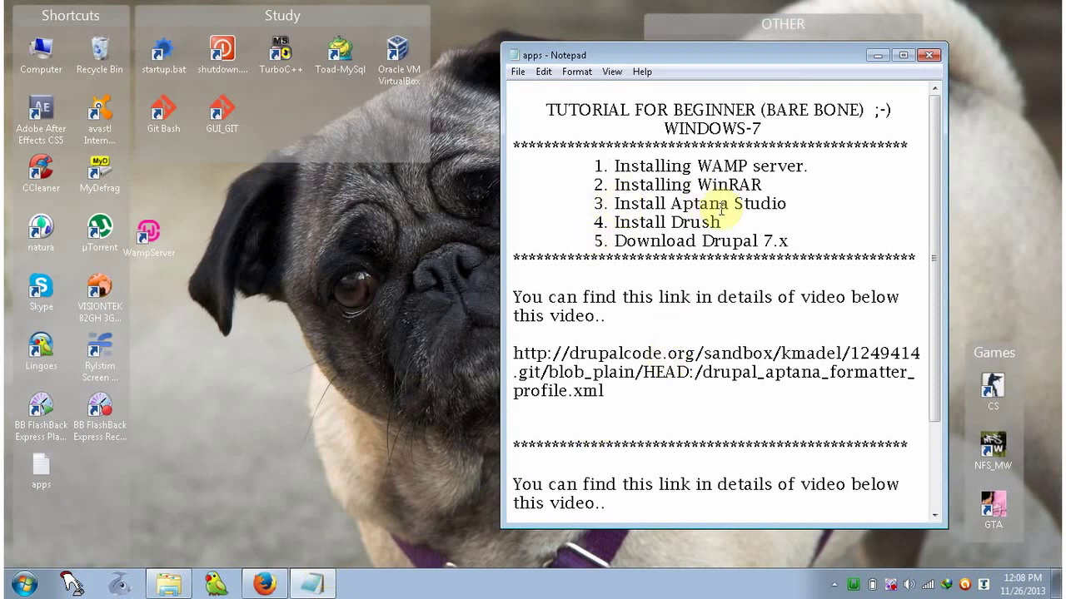
Step: Google 'aptana studio for windows' and fetch the Aptana_Studio_3_Setup_3.4.2 installer from aptana.com
left_click(260, 584)
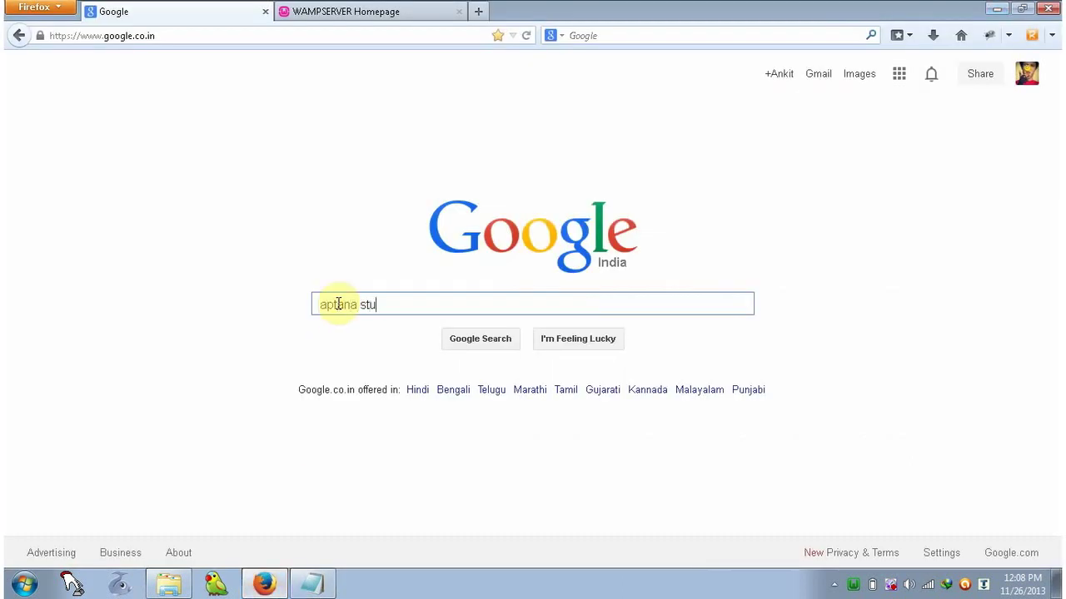
type("o for")
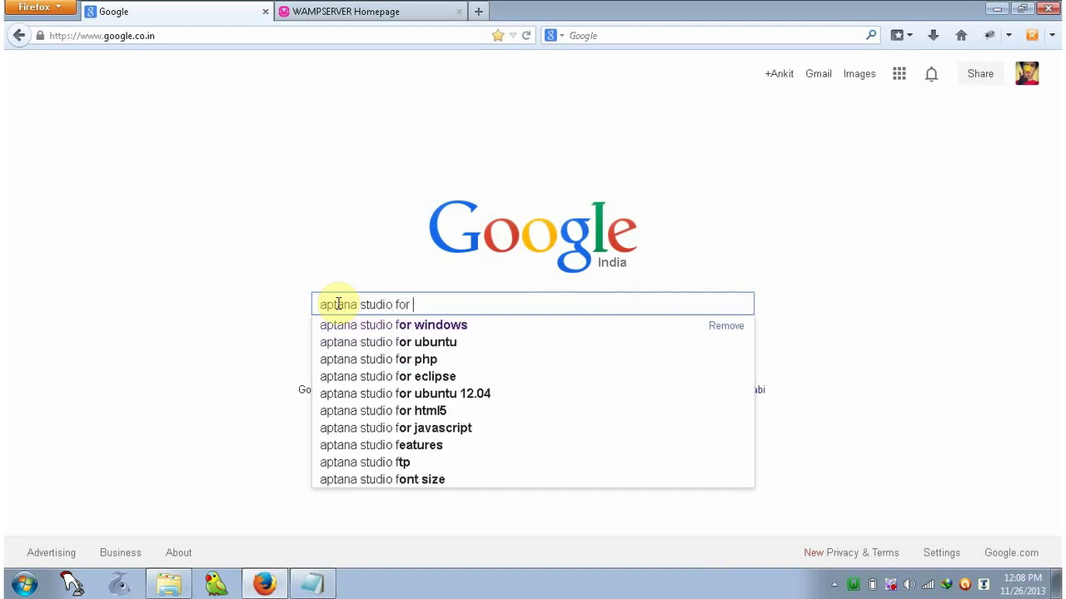
type(" windows")
key("Return")
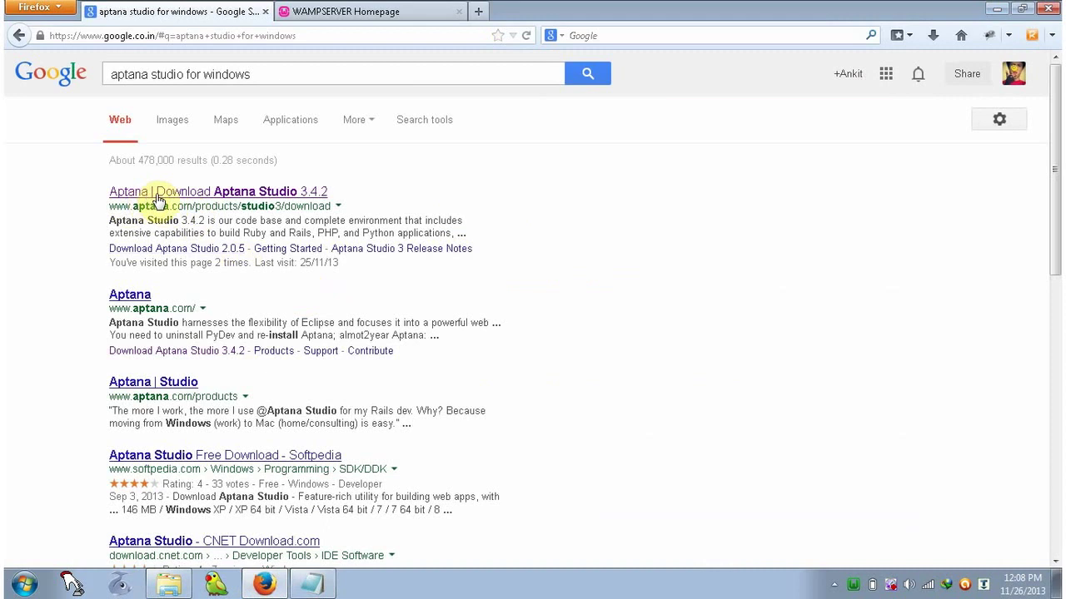
left_click(190, 195)
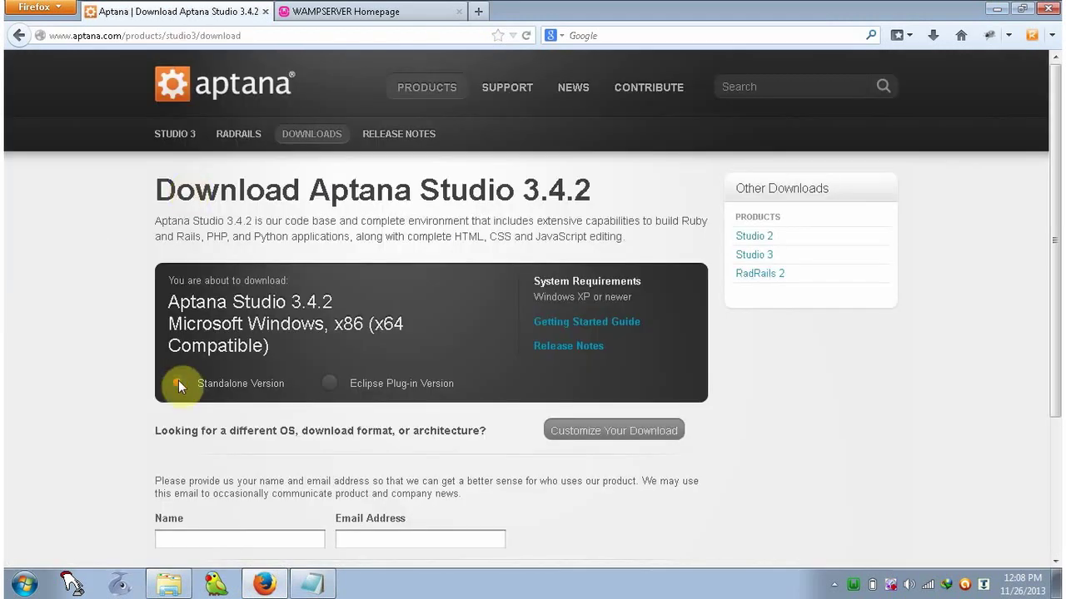
scroll(225, 399, "down", 4)
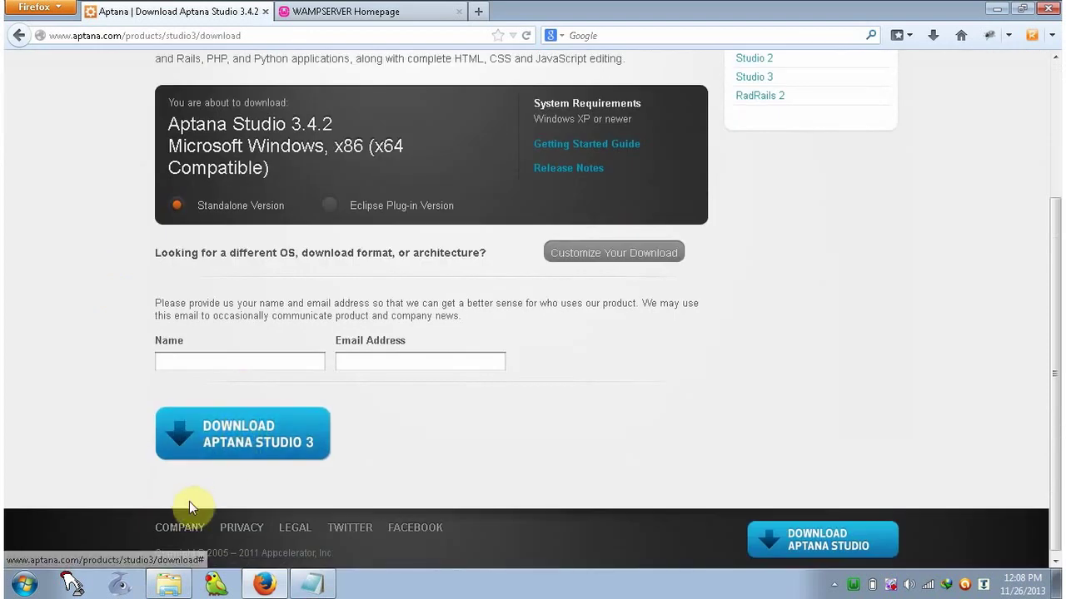
left_click(169, 587)
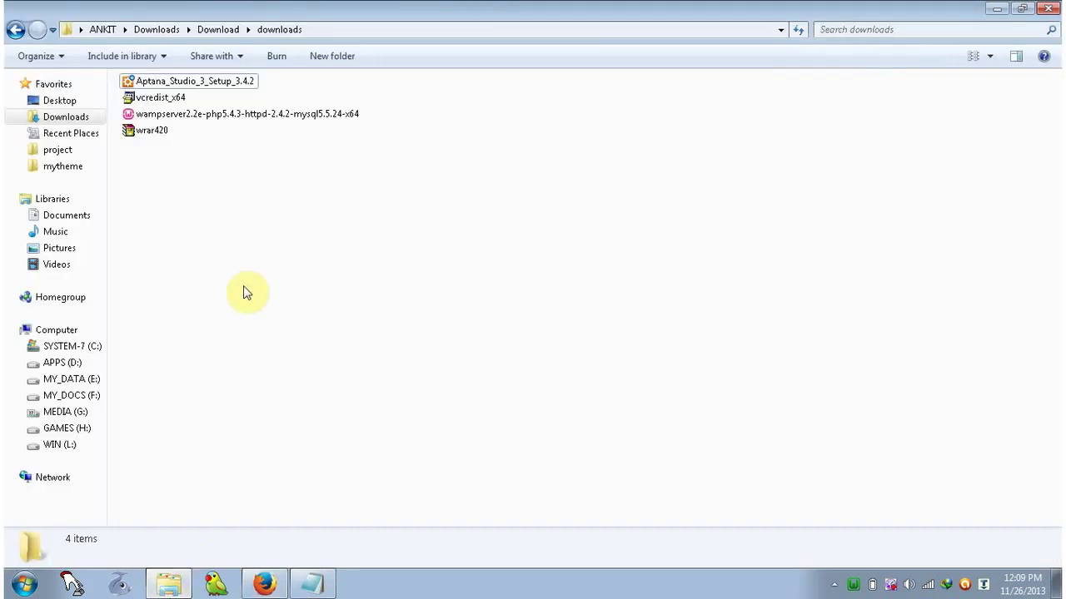
Step: Run the Aptana Studio 3 setup file as administrator
double_click(148, 81)
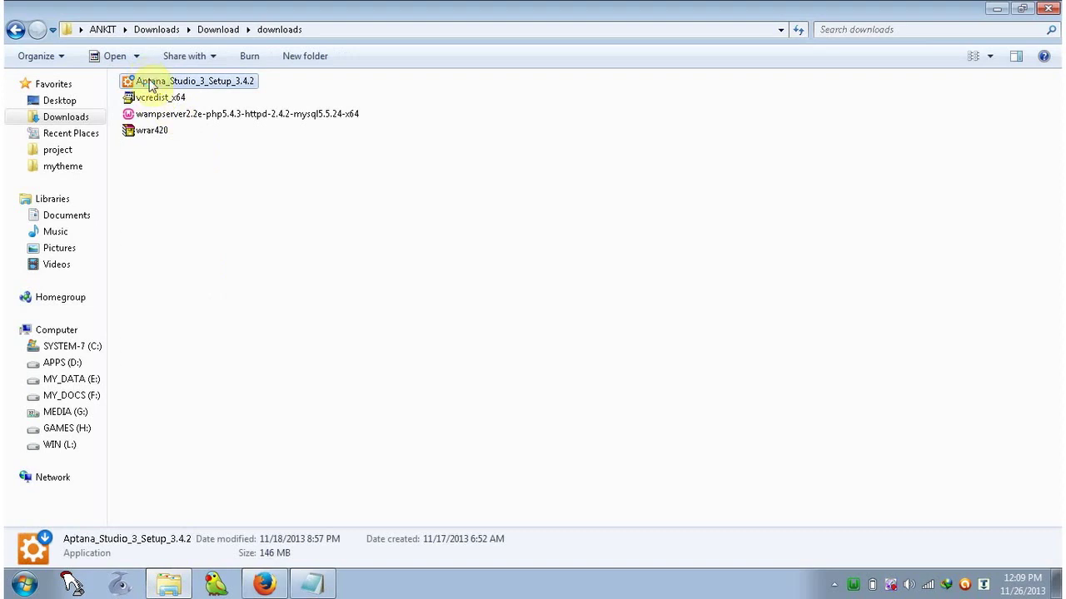
right_click(148, 81)
left_click(175, 97)
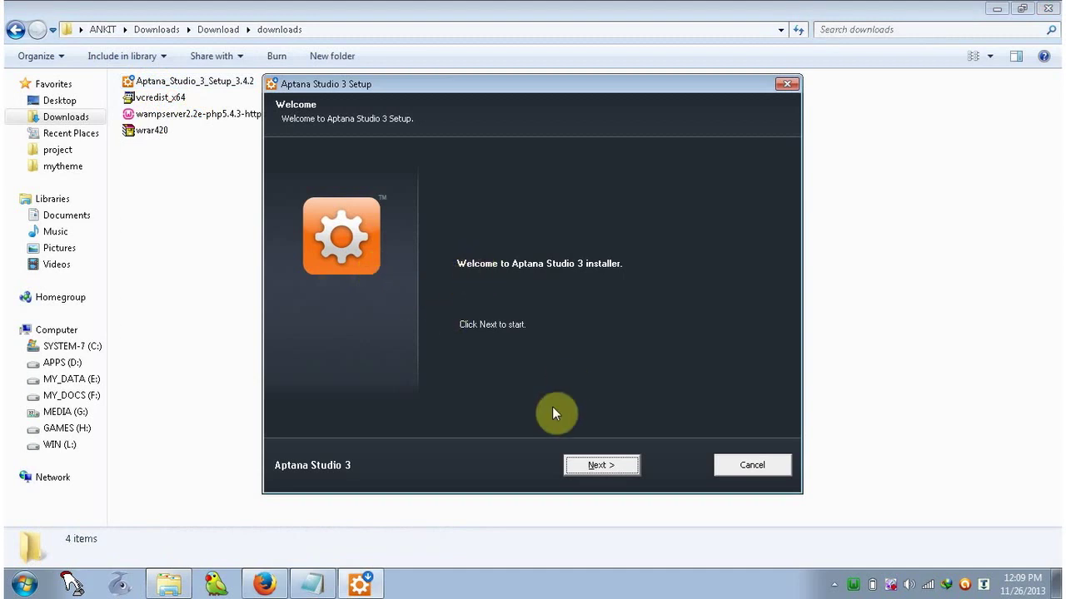
Step: Accept the license, keep default location, Start Menu folder and associations, install, and close setup
left_click(613, 466)
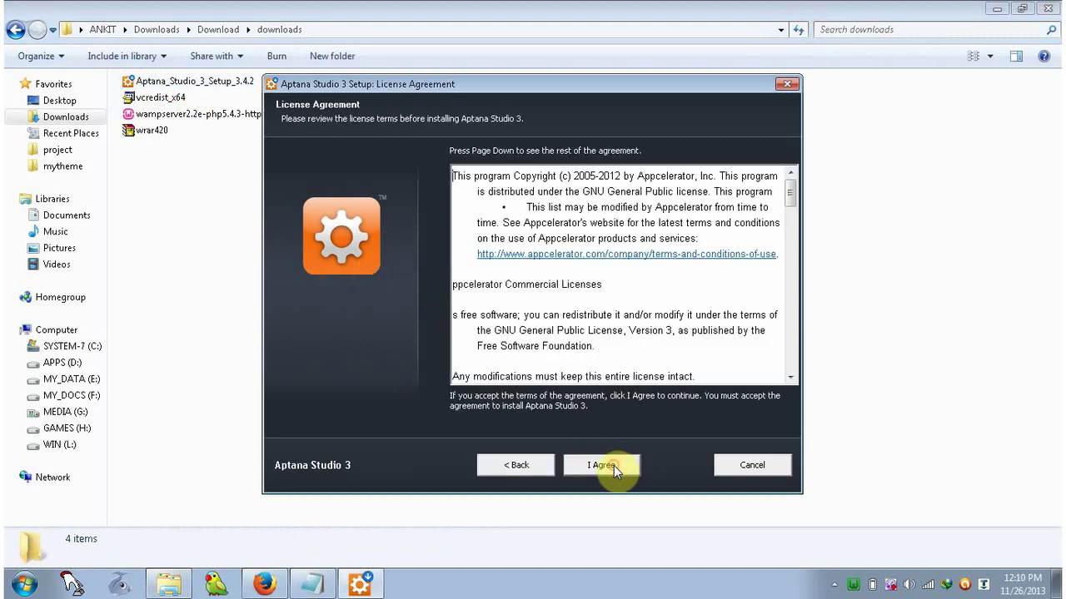
left_click(597, 466)
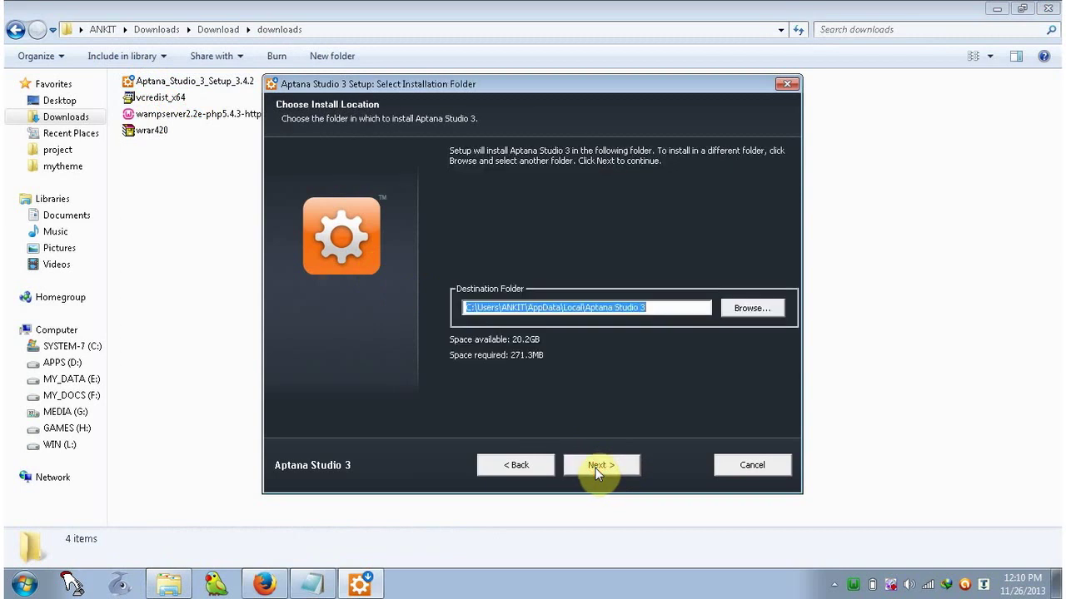
left_click(596, 470)
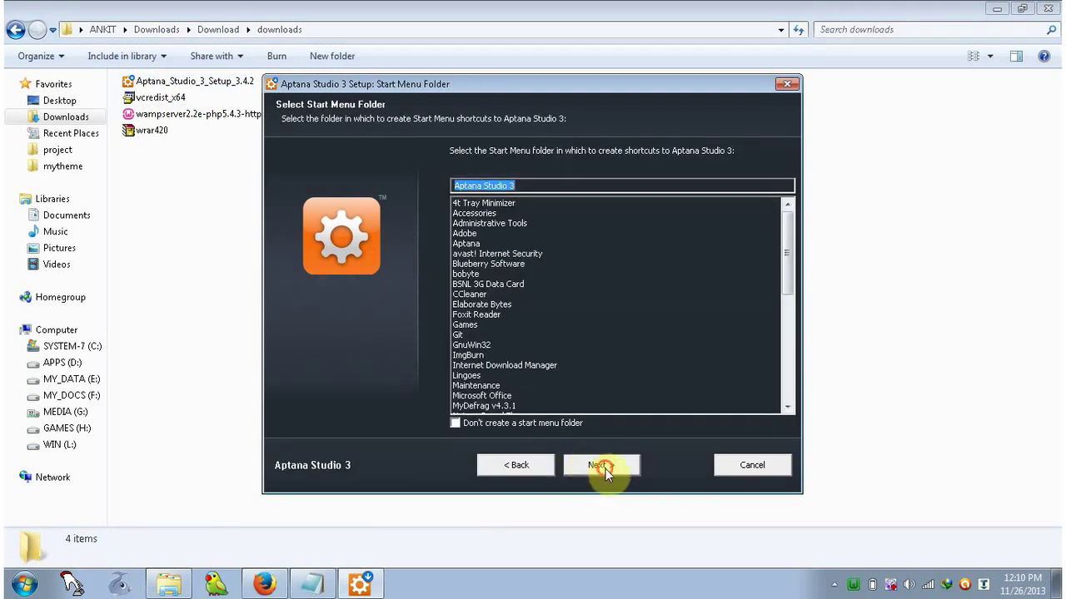
left_click(605, 467)
left_click(605, 467)
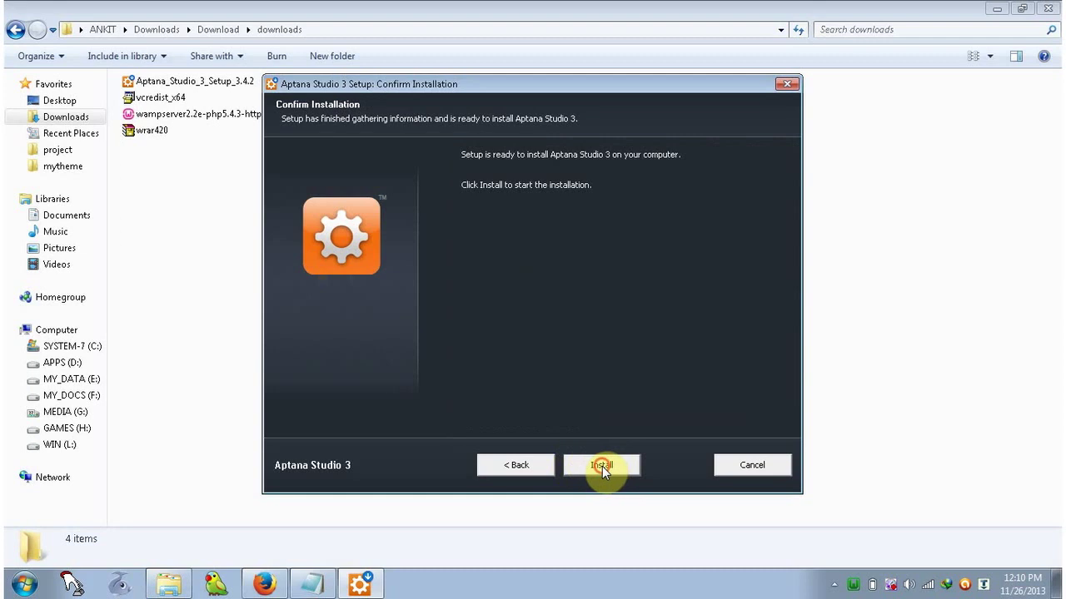
left_click(602, 466)
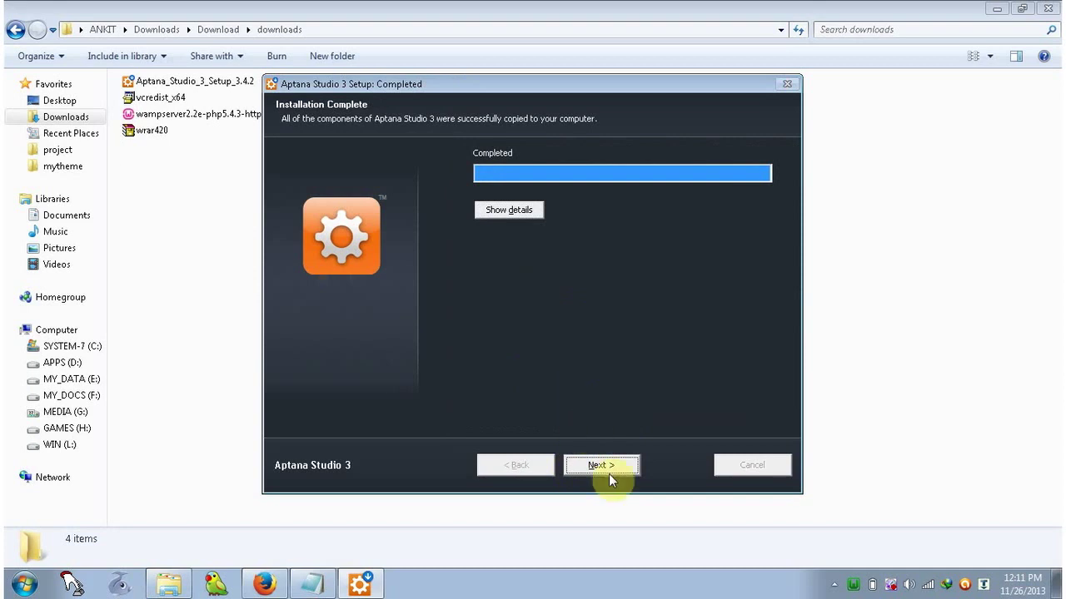
left_click(602, 468)
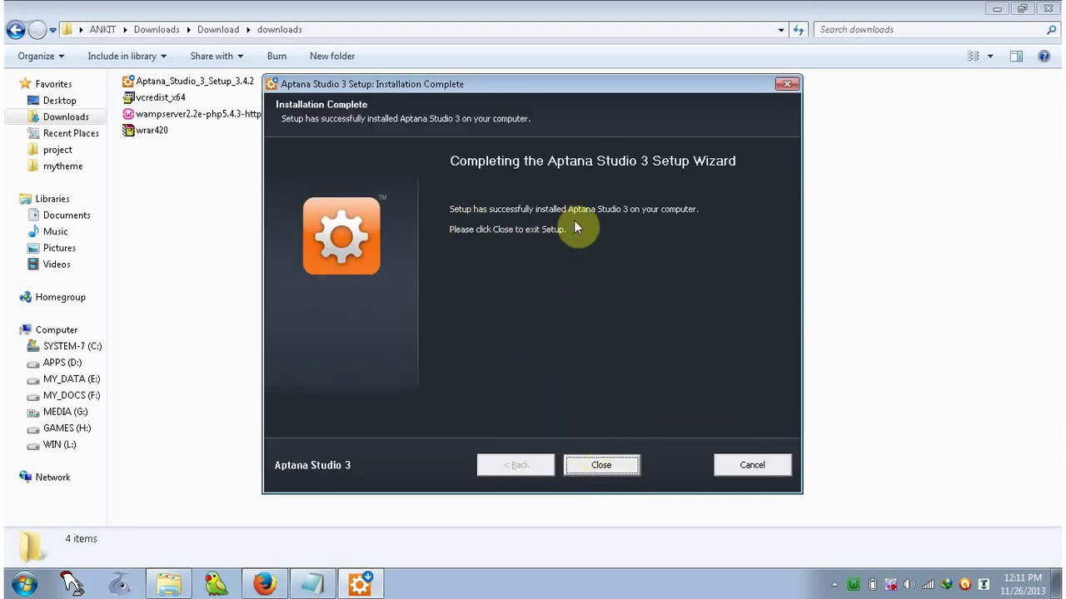
left_click(593, 465)
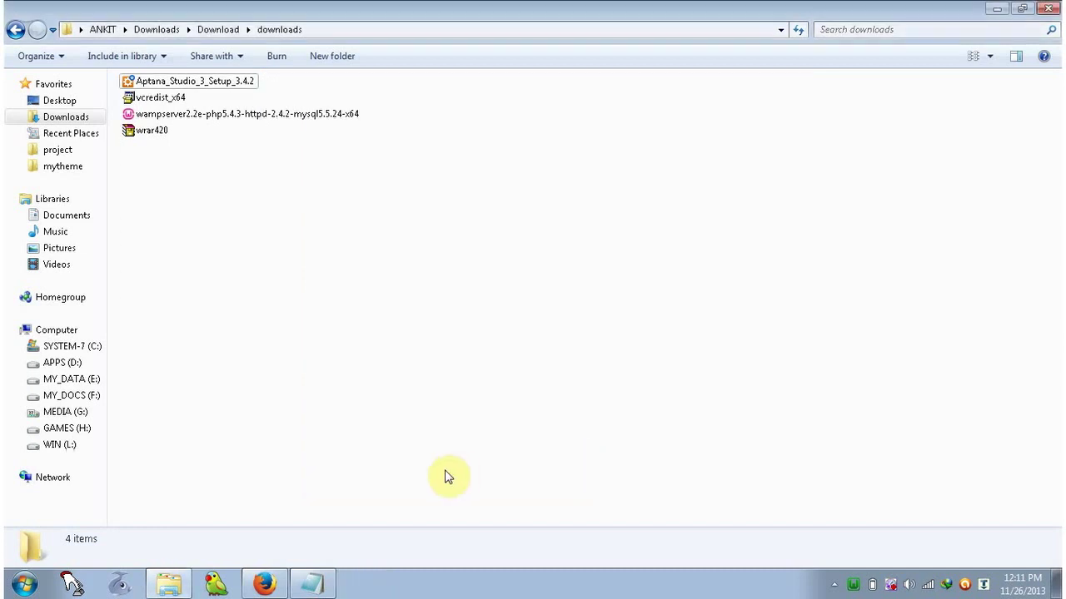
Step: Google 'drush for windows' and open Drush.org's Drush 6.0 Windows Installer page
left_click(315, 586)
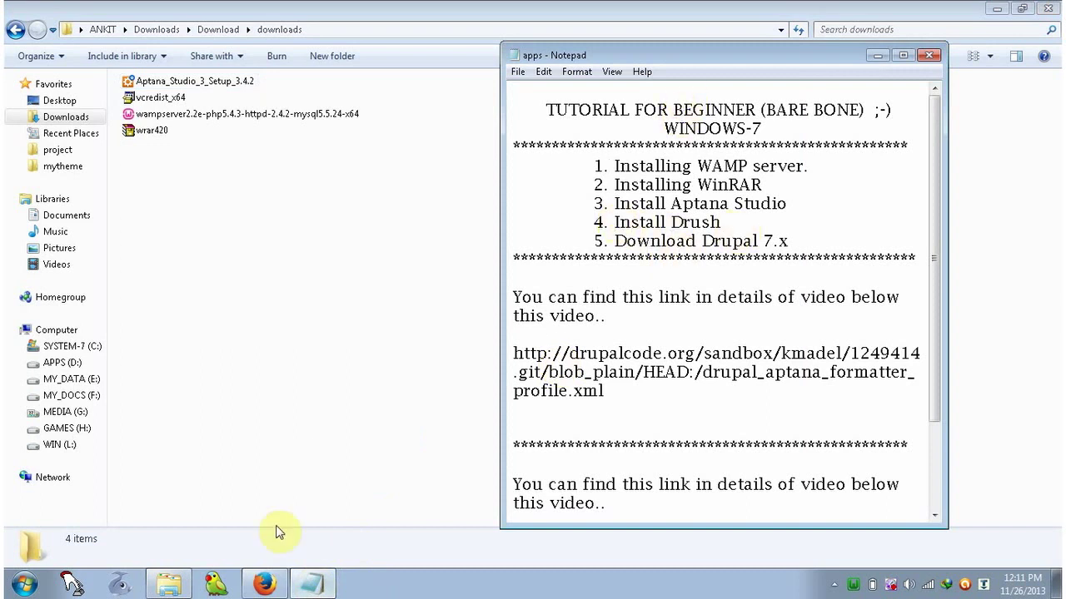
left_click(264, 585)
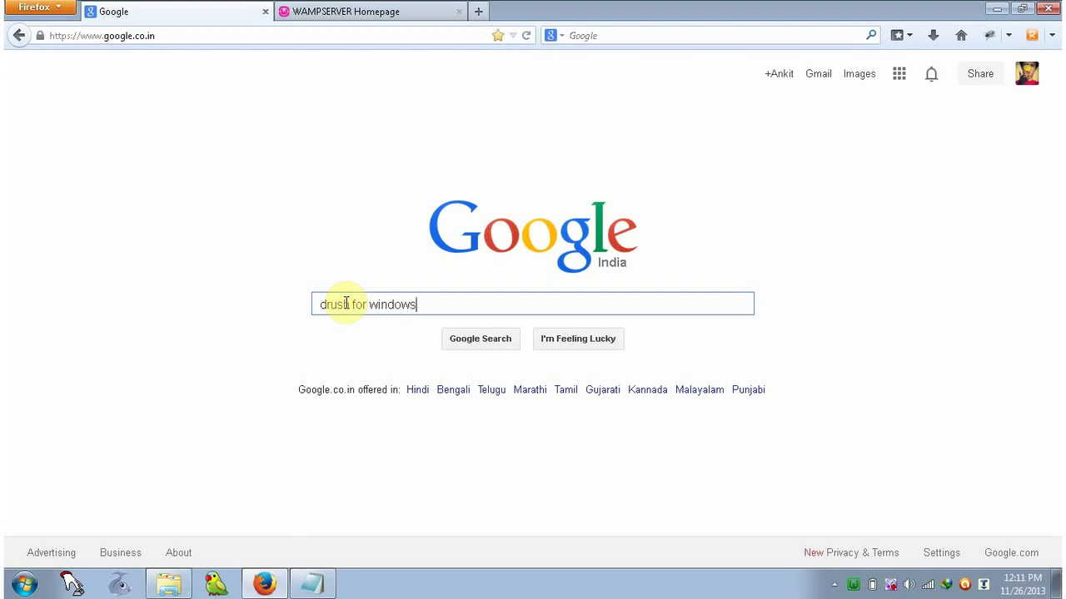
key("Return")
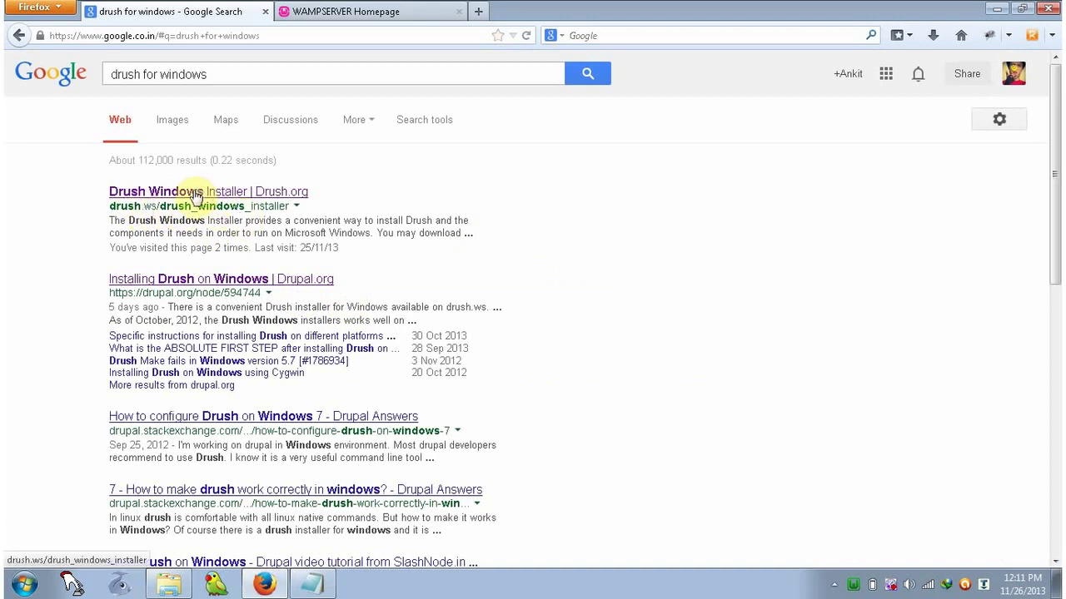
left_click(197, 194)
key("alt")
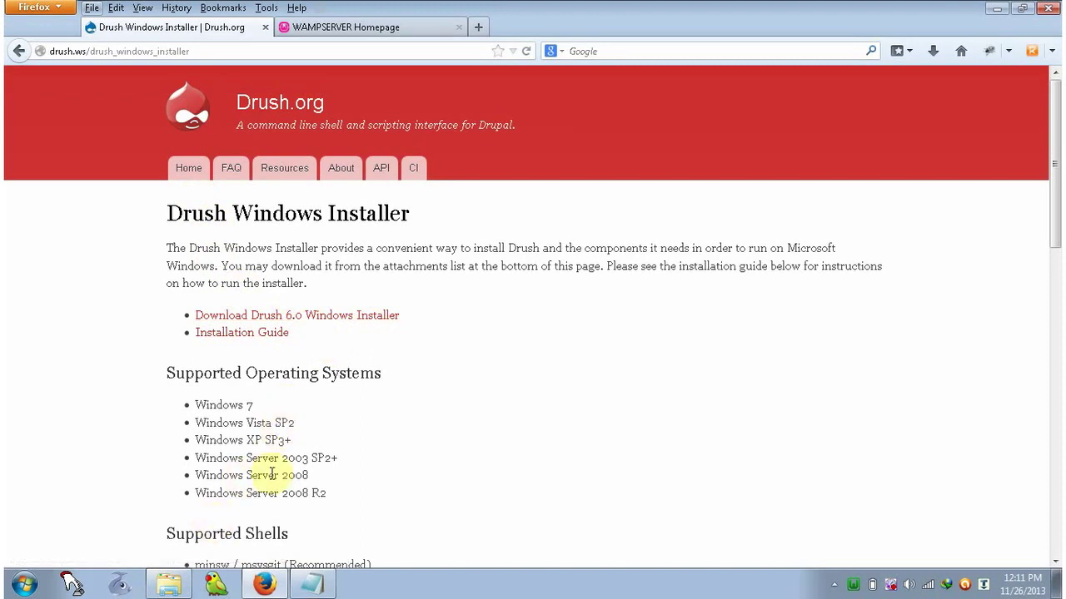
left_click(169, 584)
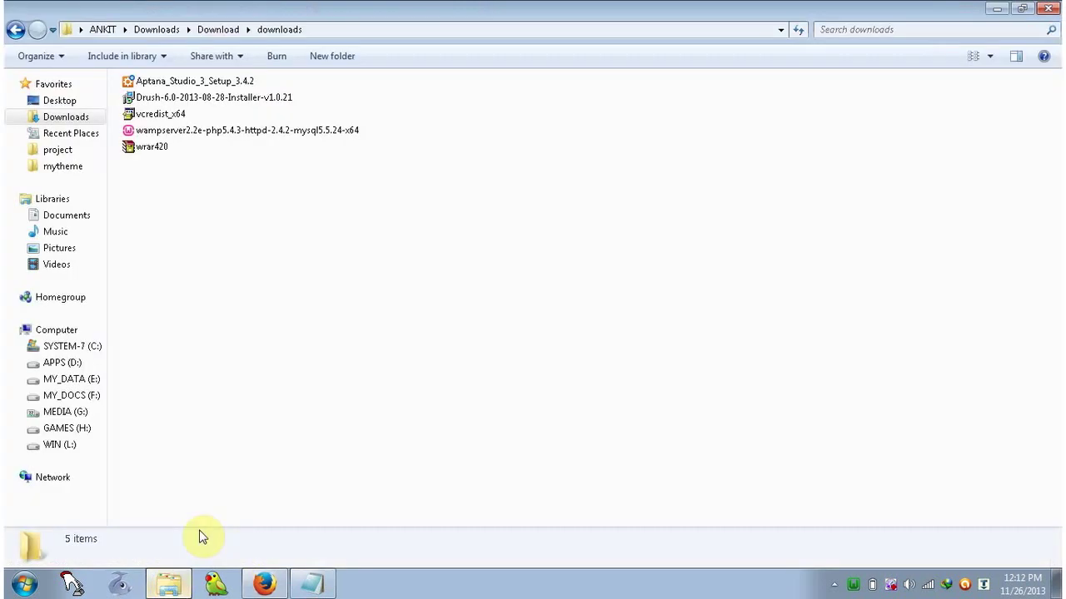
Step: Uncheck 'Hide extensions for known file types' so the Drush installer shows as .msi
left_click(149, 99)
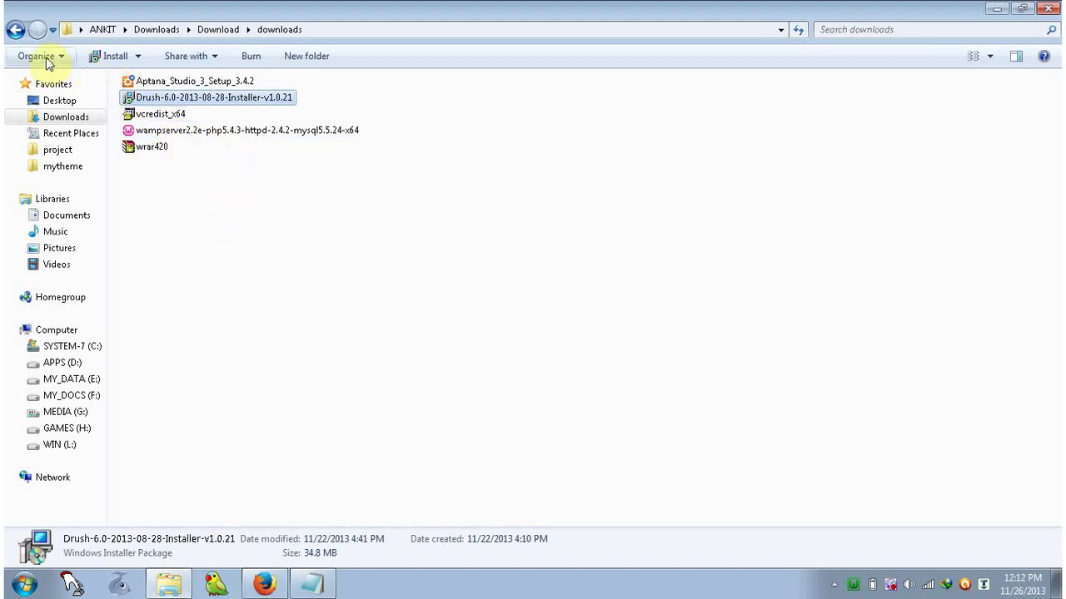
left_click(41, 58)
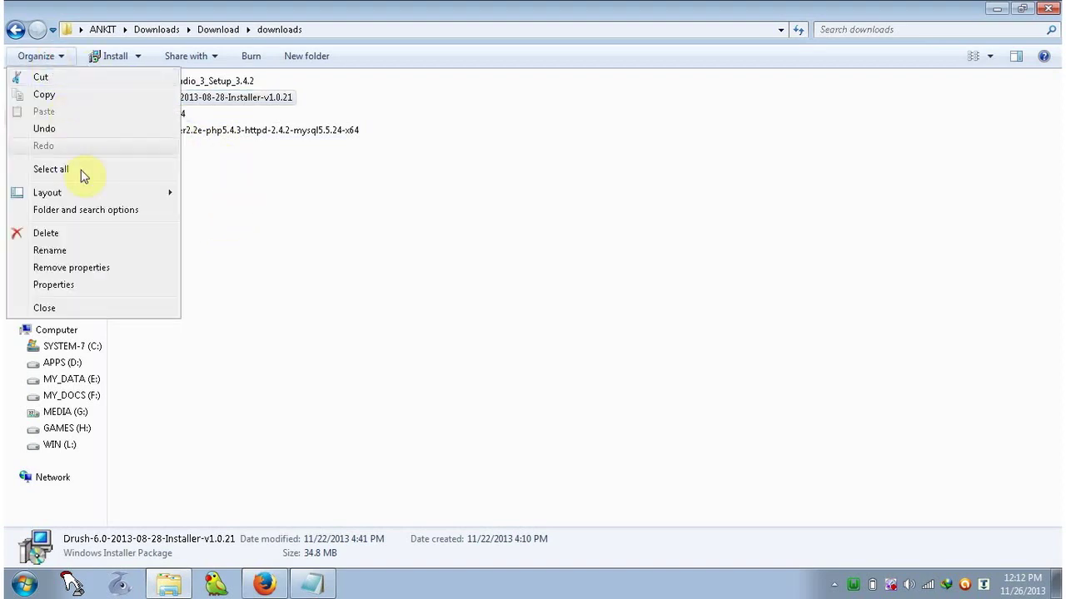
left_click(99, 215)
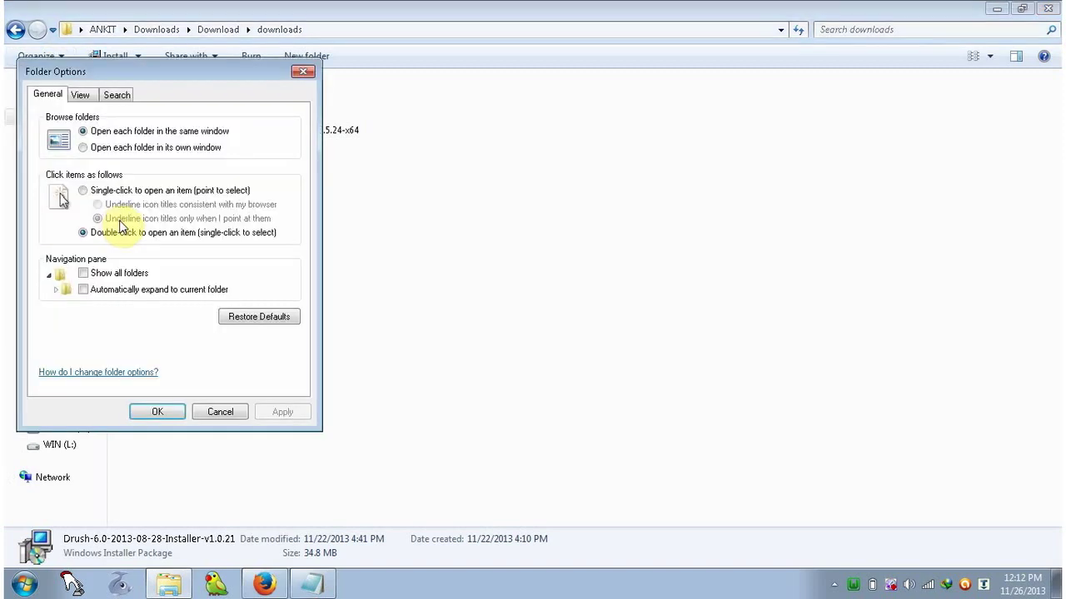
left_click(80, 96)
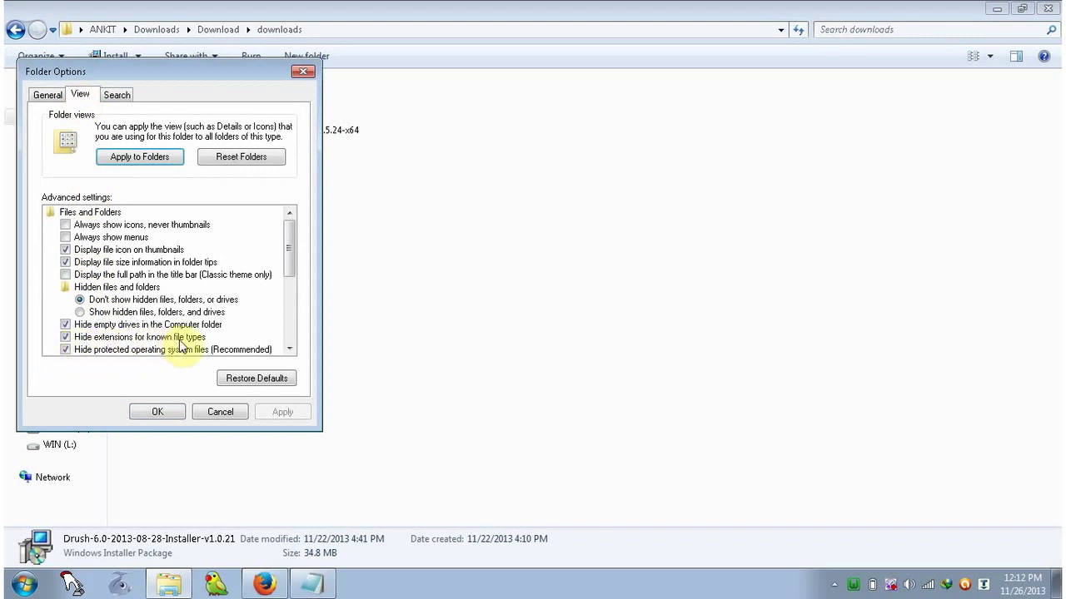
left_click(65, 337)
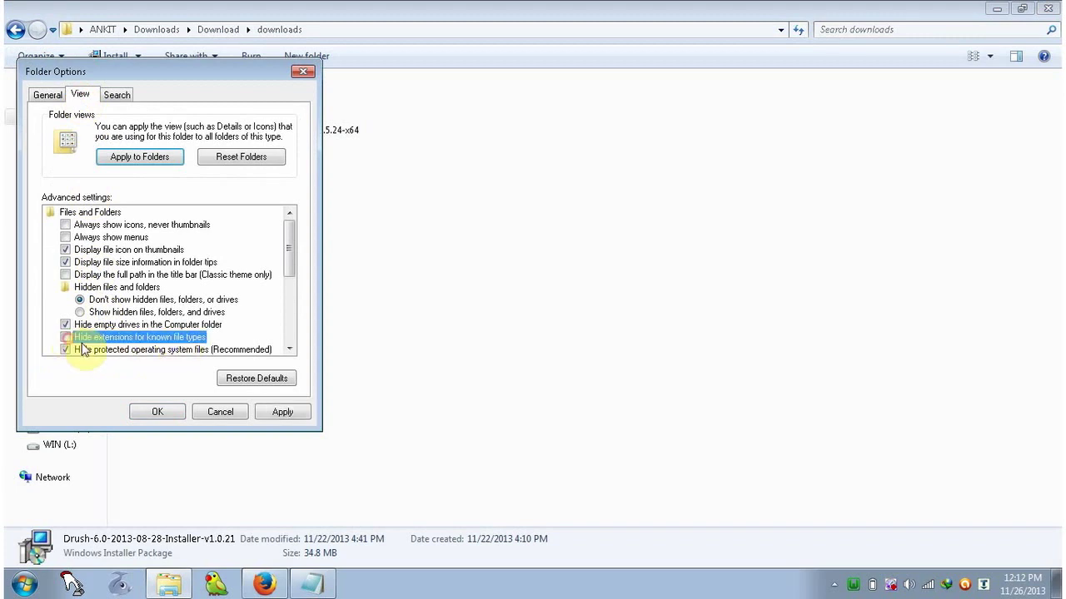
left_click(157, 412)
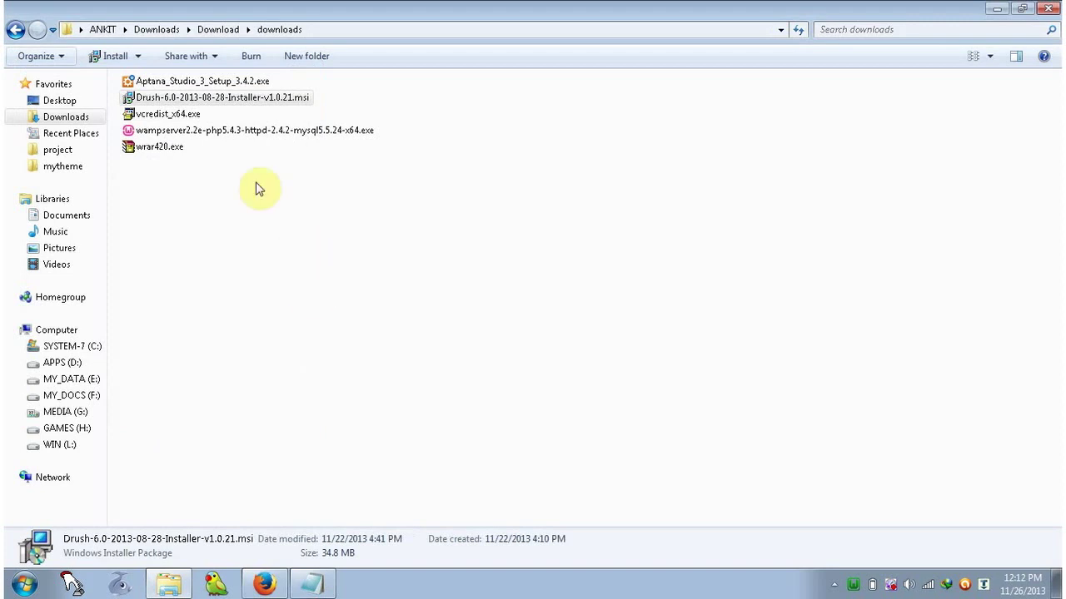
left_click(167, 103)
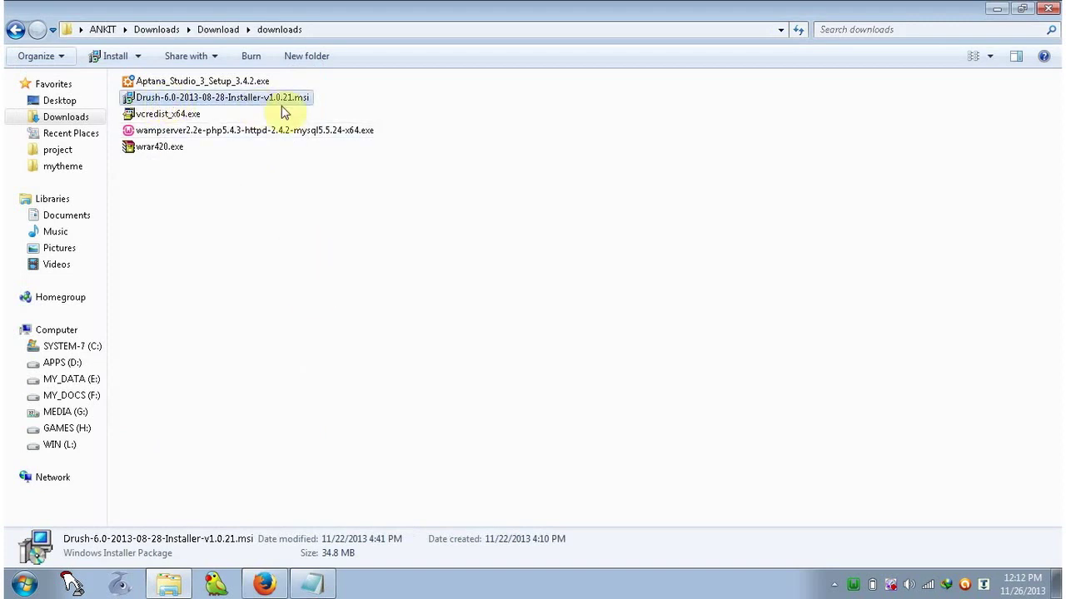
Step: Bring the Notepad apps notes forward and scroll to step 4 Install Drush and its db.tt links
left_click(227, 196)
right_click(227, 197)
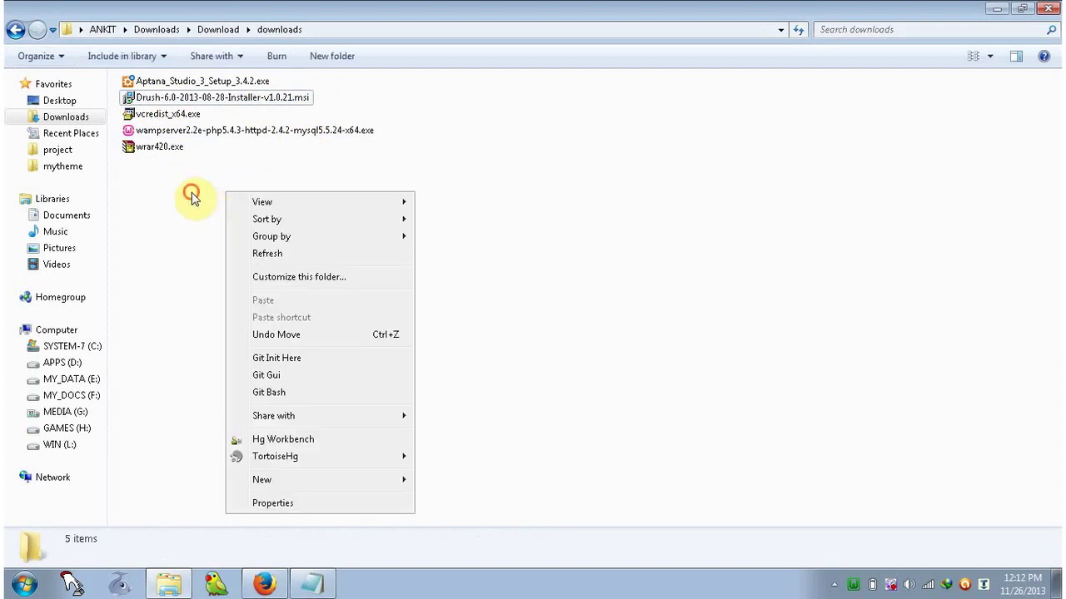
left_click(191, 195)
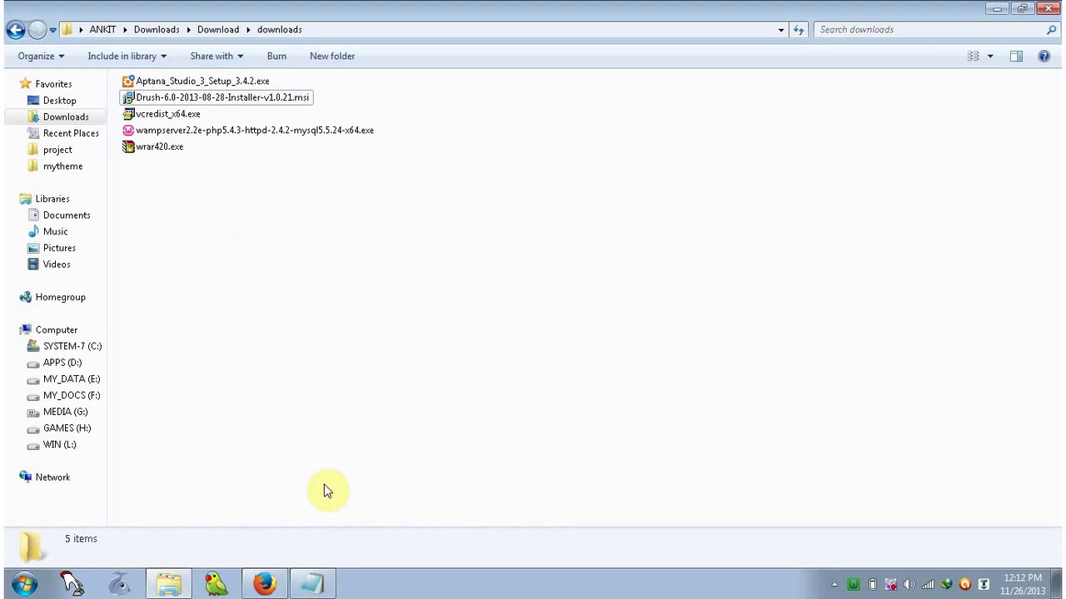
left_click(323, 590)
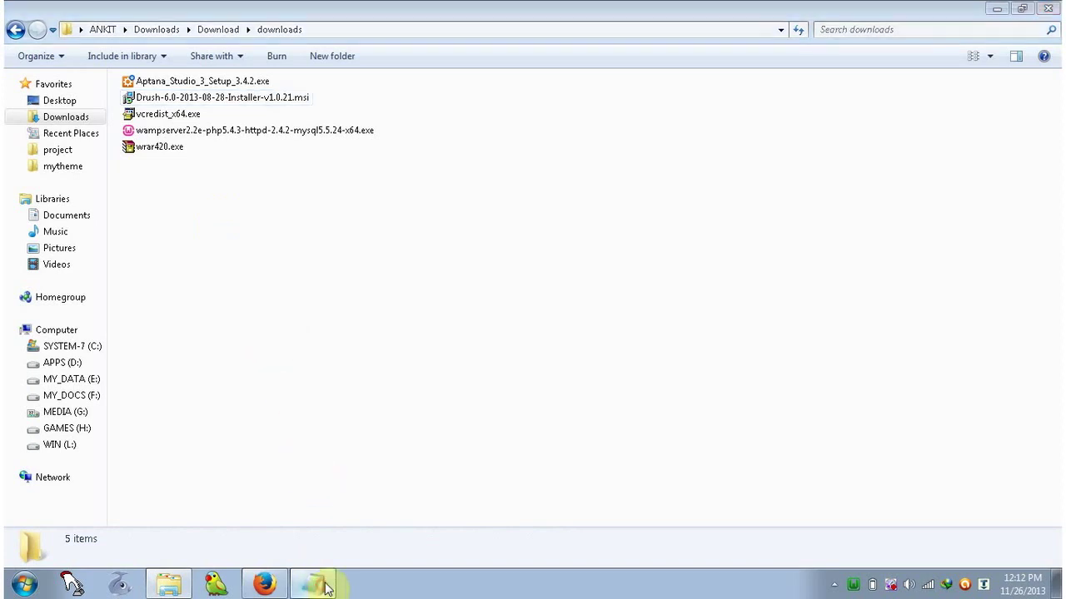
scroll(691, 333, "down", 2)
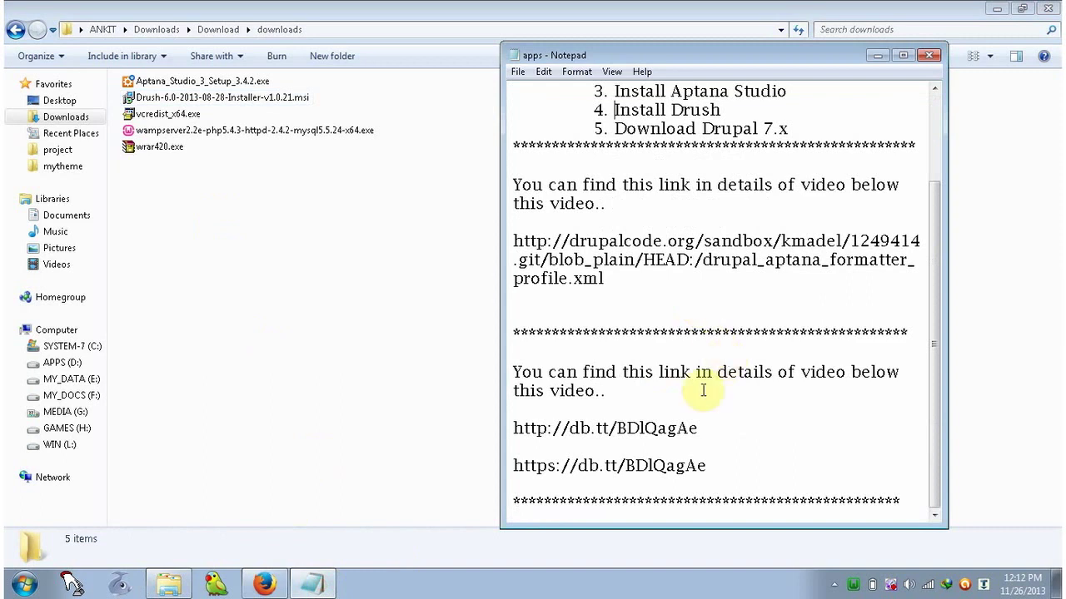
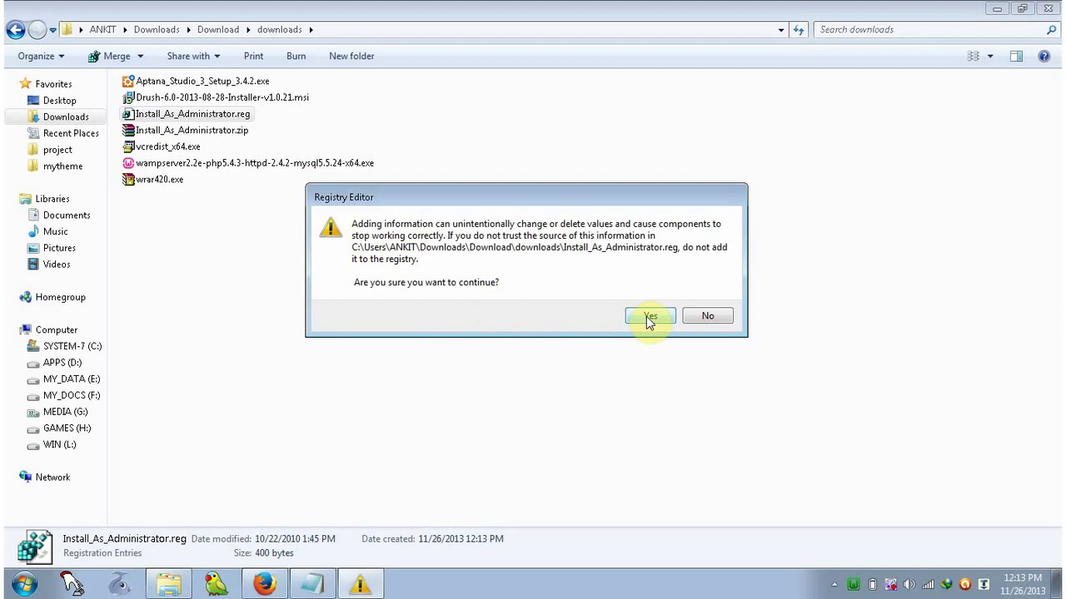
Step: Accept the registry merge, then run the Drush 6.0 installer msi as administrator
left_click(650, 318)
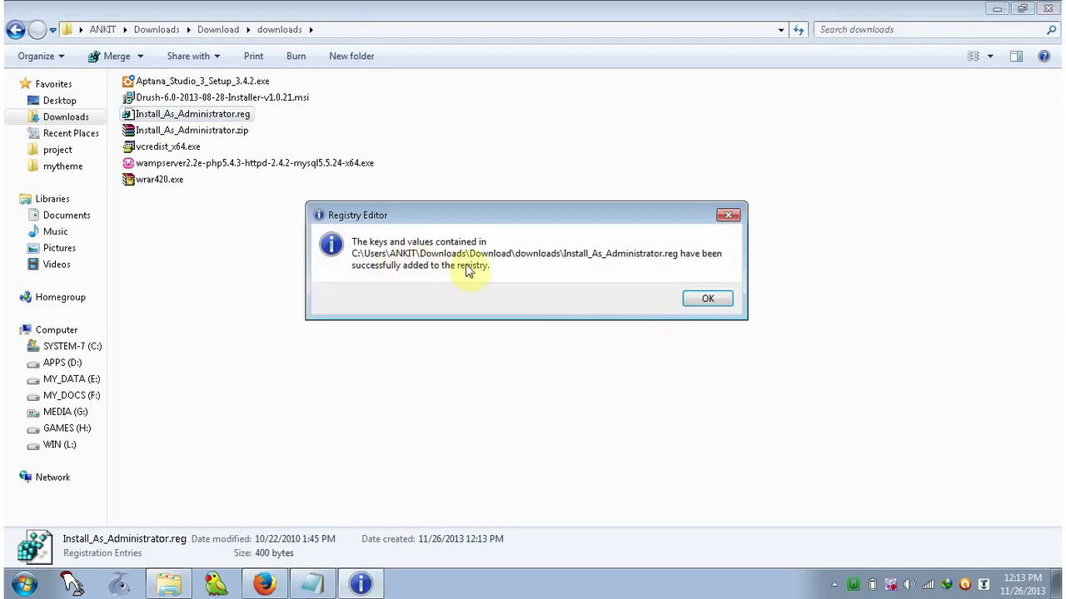
left_click(703, 299)
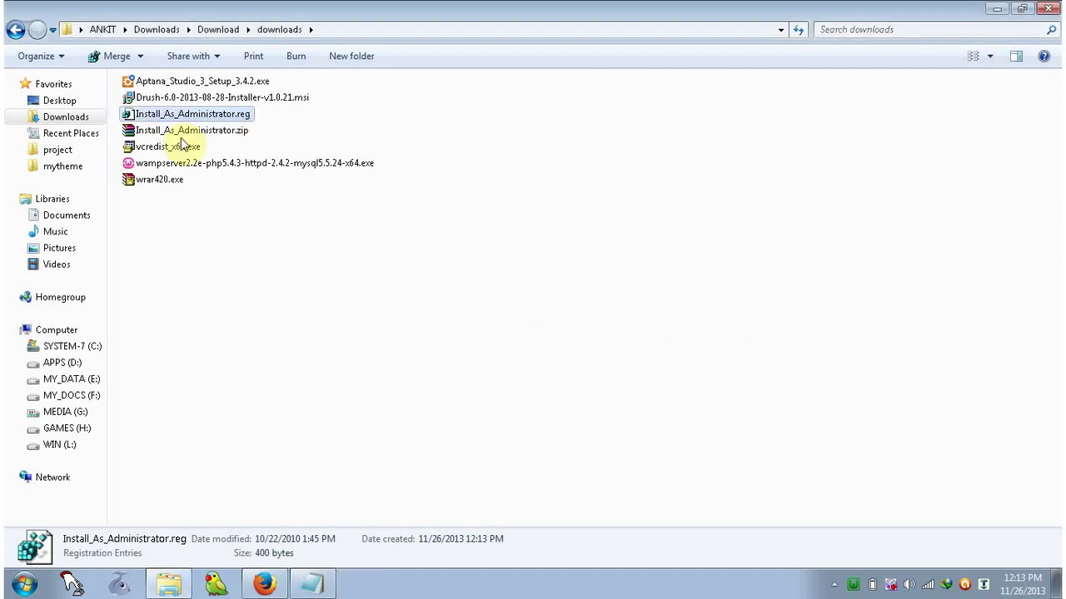
left_click(141, 99)
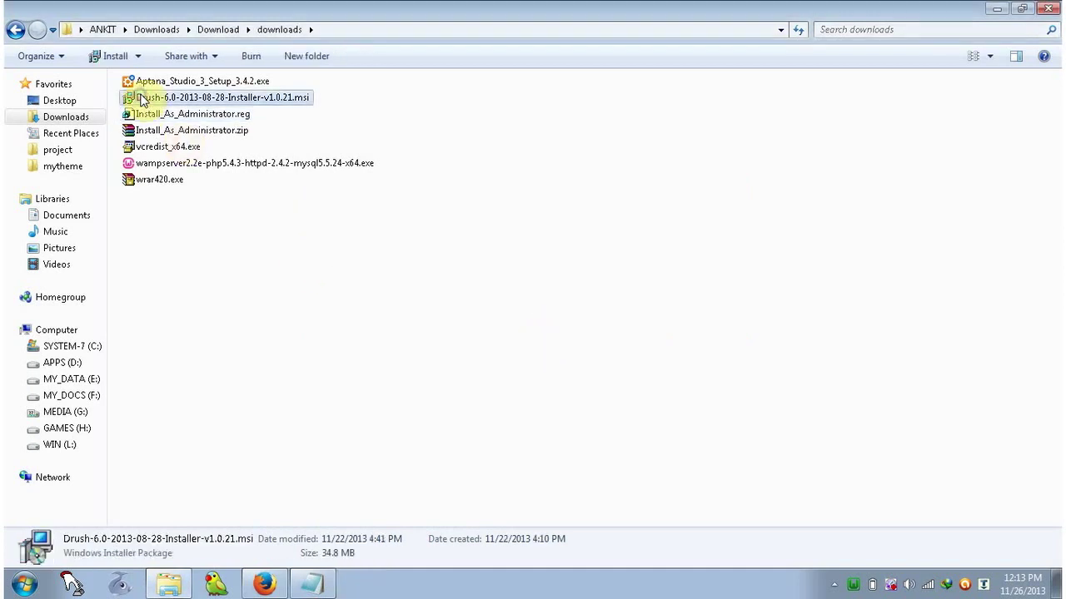
right_click(141, 99)
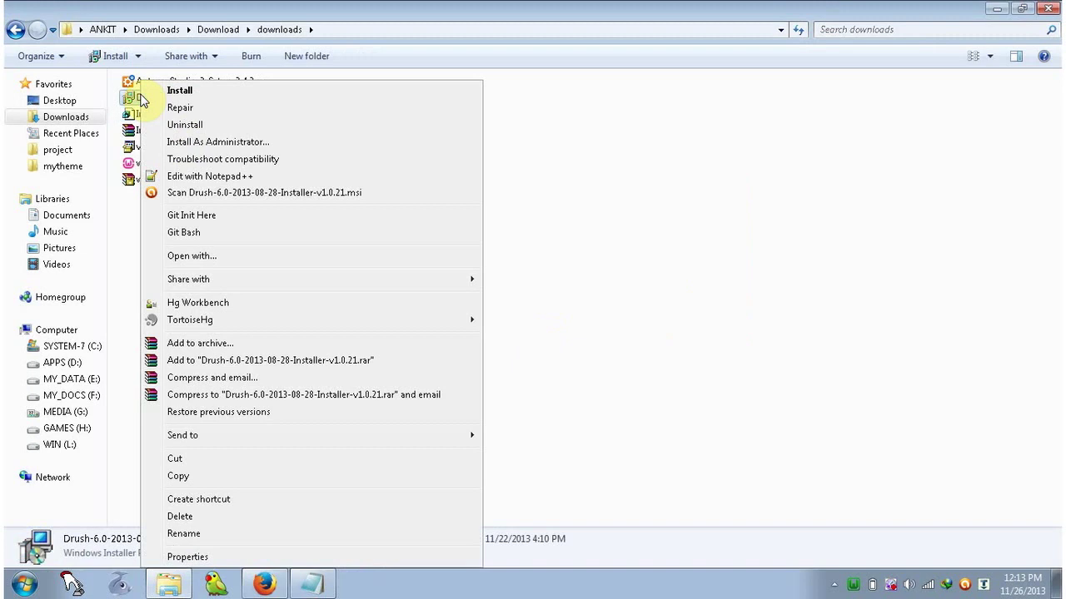
left_click(239, 148)
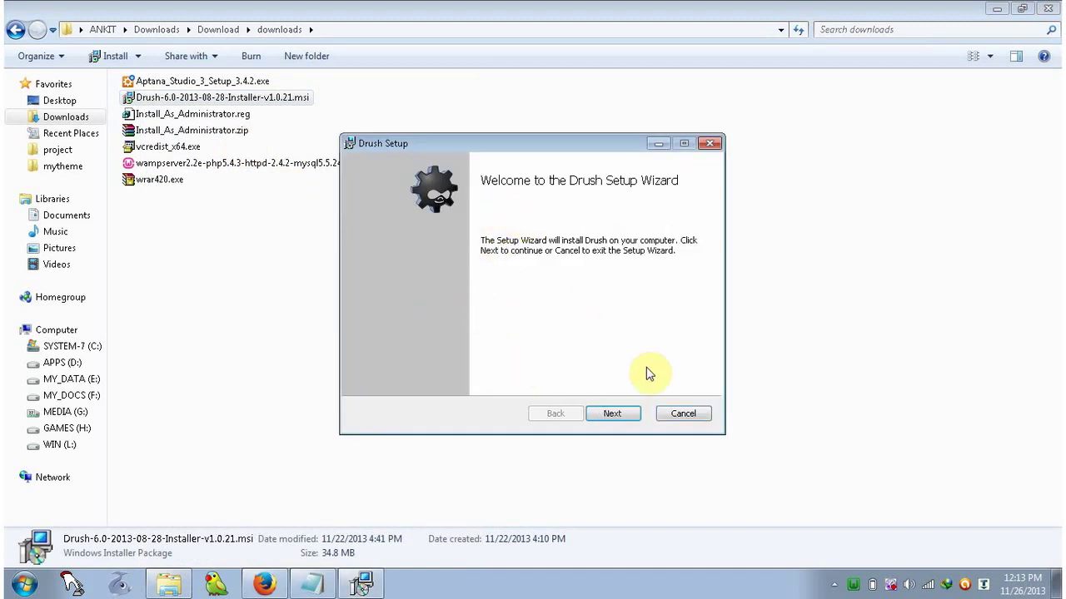
Step: Set cwRsync, environment variable registration and Windows remote configuration to 'Entire feature will be installed'
left_click(610, 416)
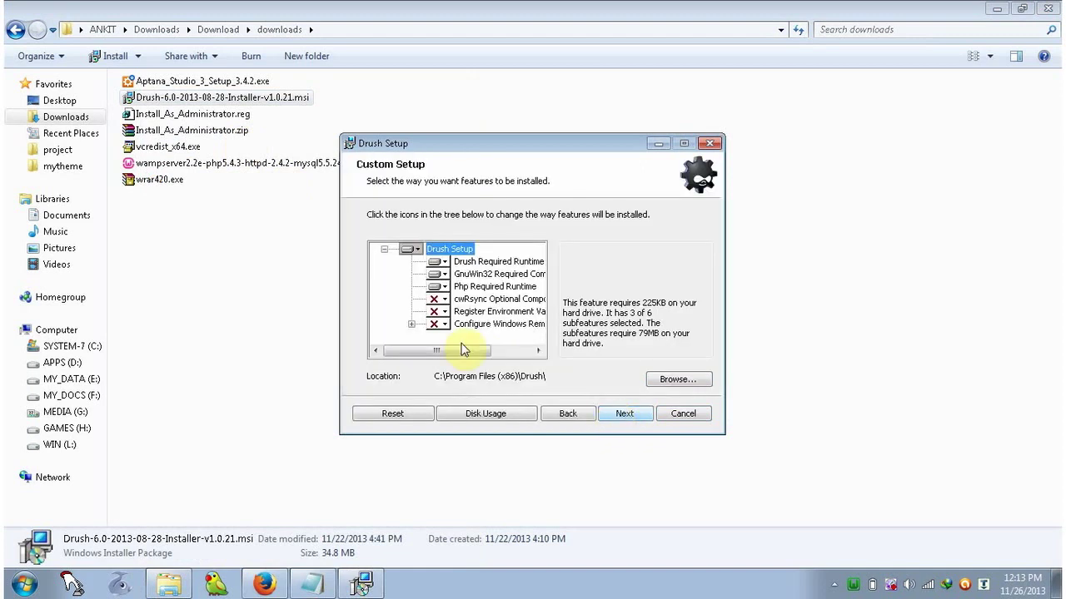
left_click(443, 301)
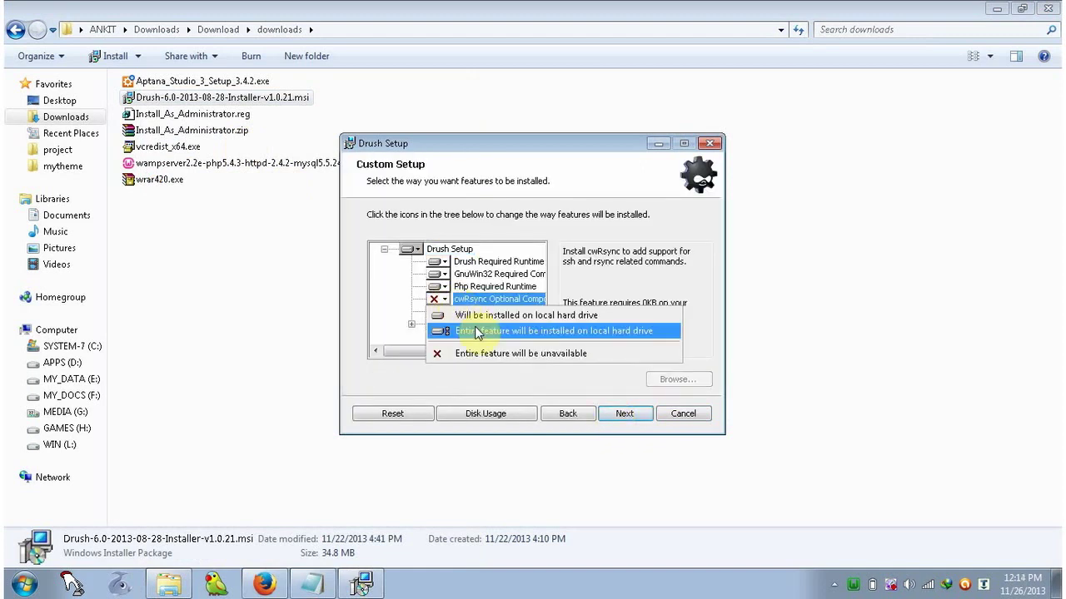
left_click(479, 331)
left_click(439, 311)
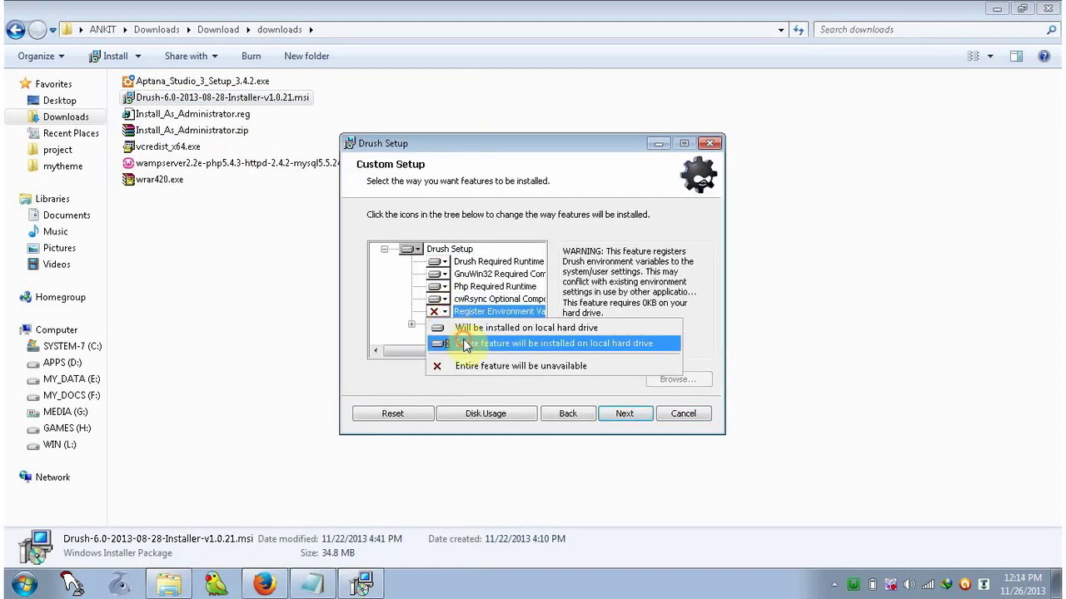
left_click(471, 343)
left_click(441, 326)
left_click(466, 357)
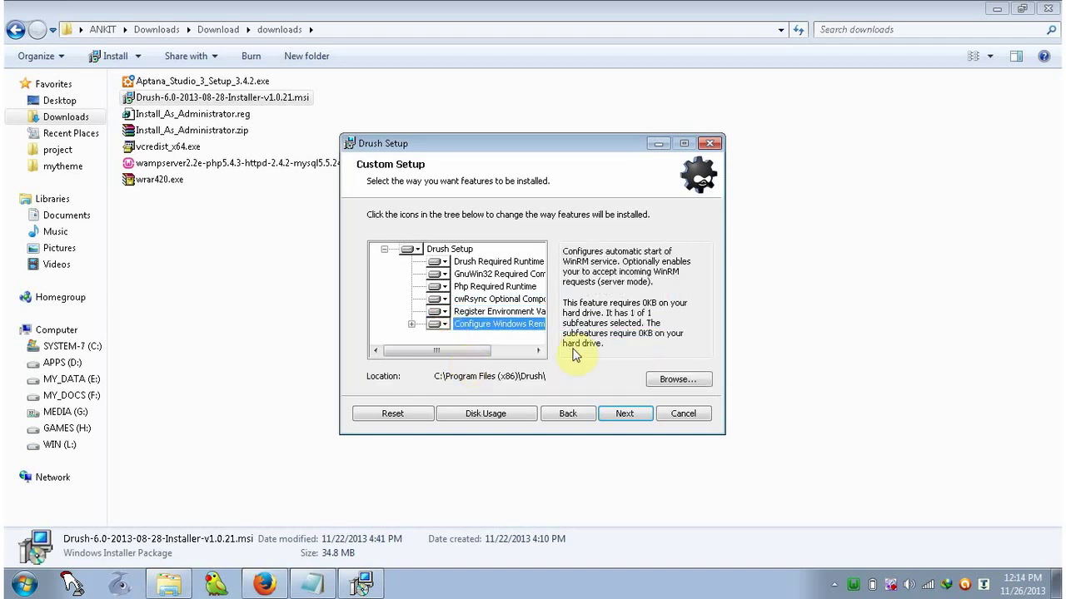
Step: Install Drush, close the finished wizard, and bring up the Notepad checklist
left_click(625, 414)
left_click(607, 416)
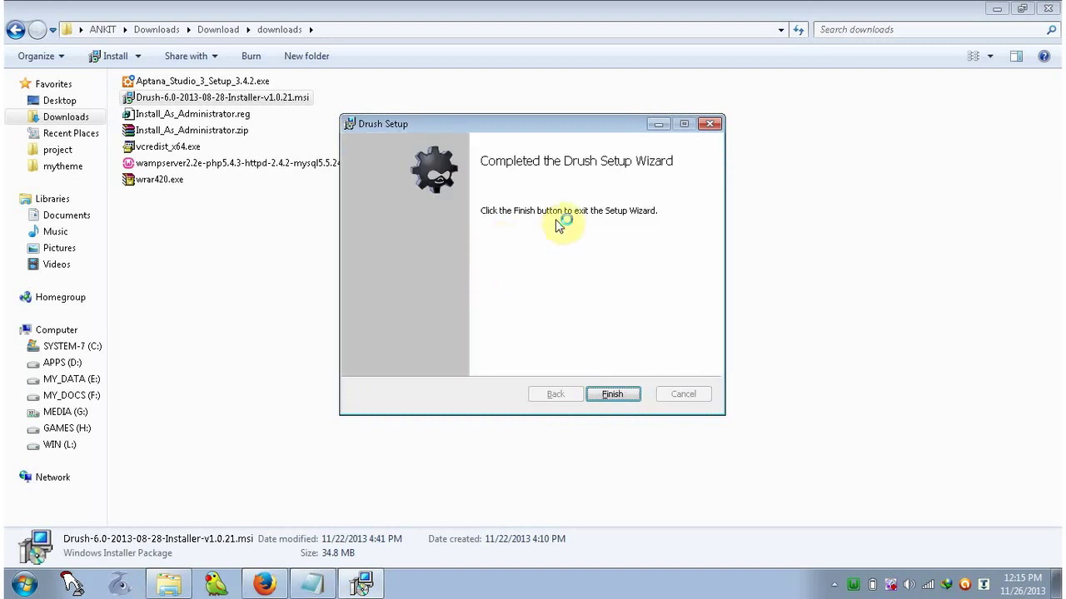
left_click(613, 396)
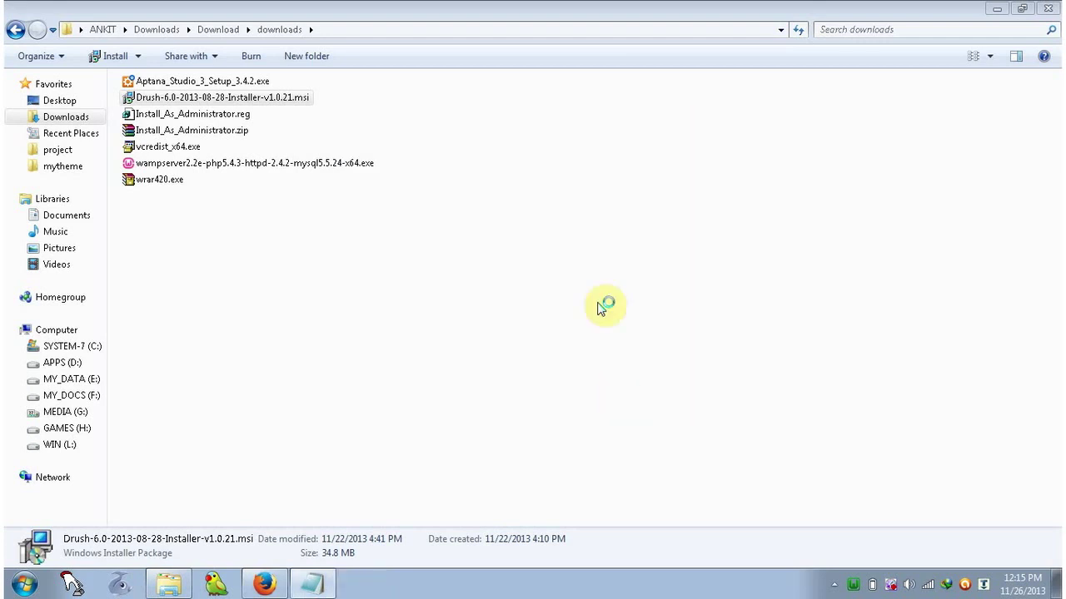
left_click(995, 8)
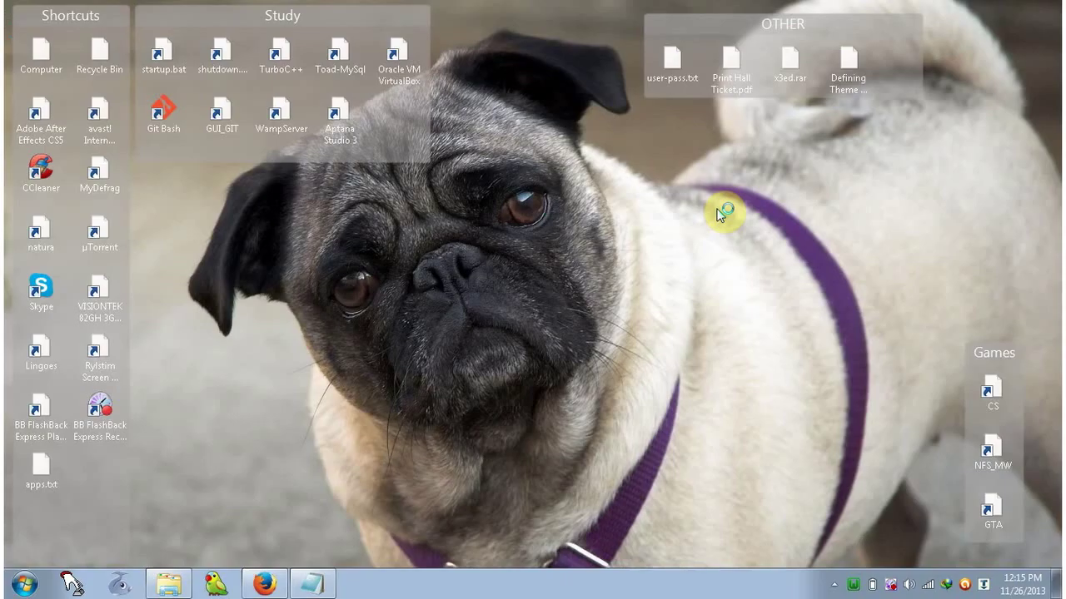
left_click(312, 584)
scroll(681, 175, "up", 2)
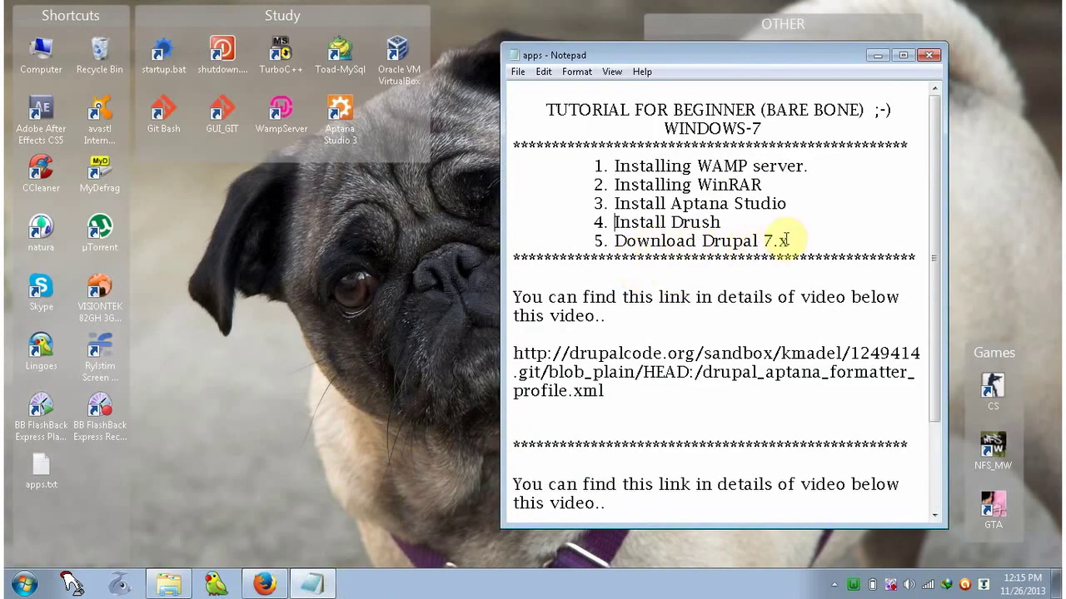
Step: Search Google for 'drupal' and open the official drupal.org result
left_click(263, 585)
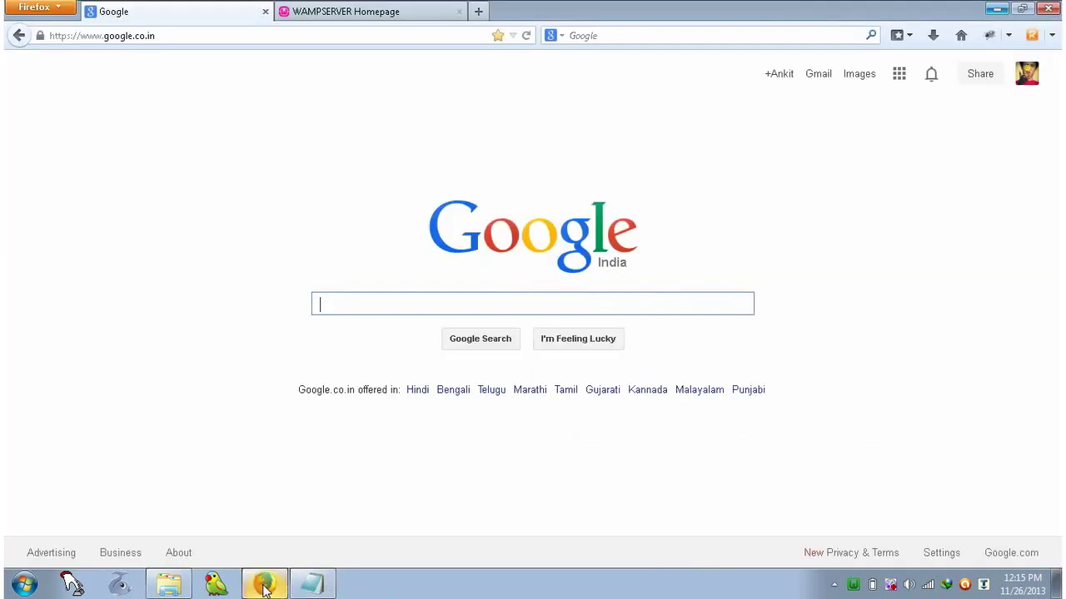
left_click(356, 301)
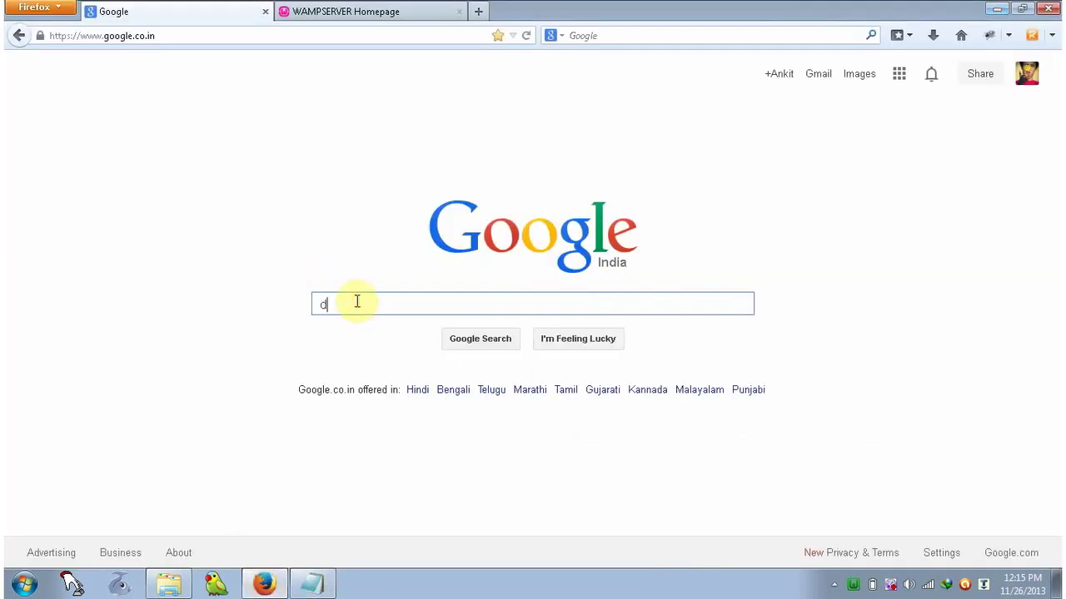
type("drupal")
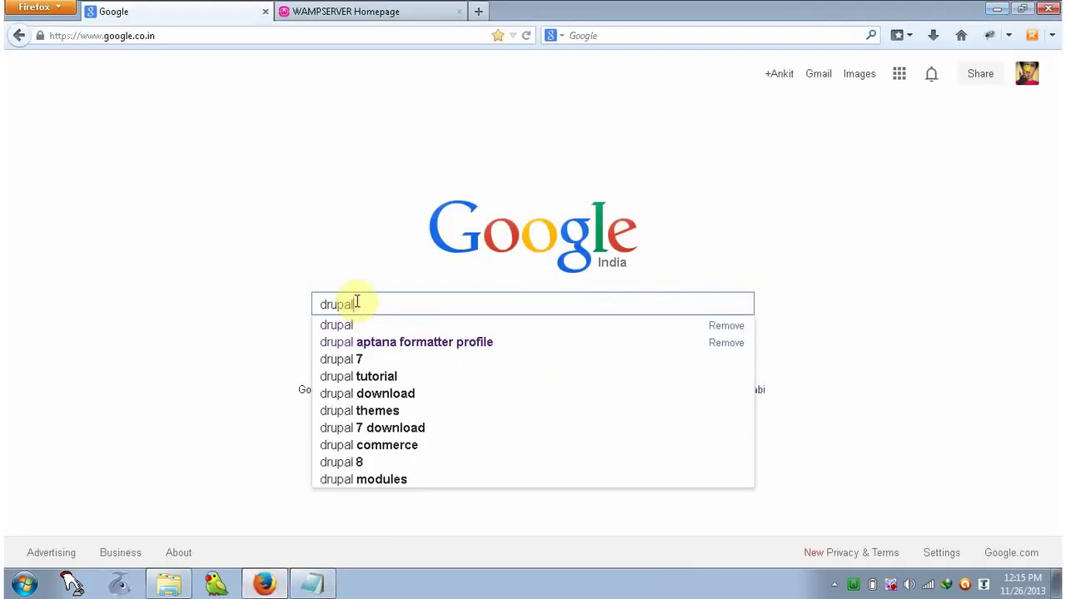
key("Return")
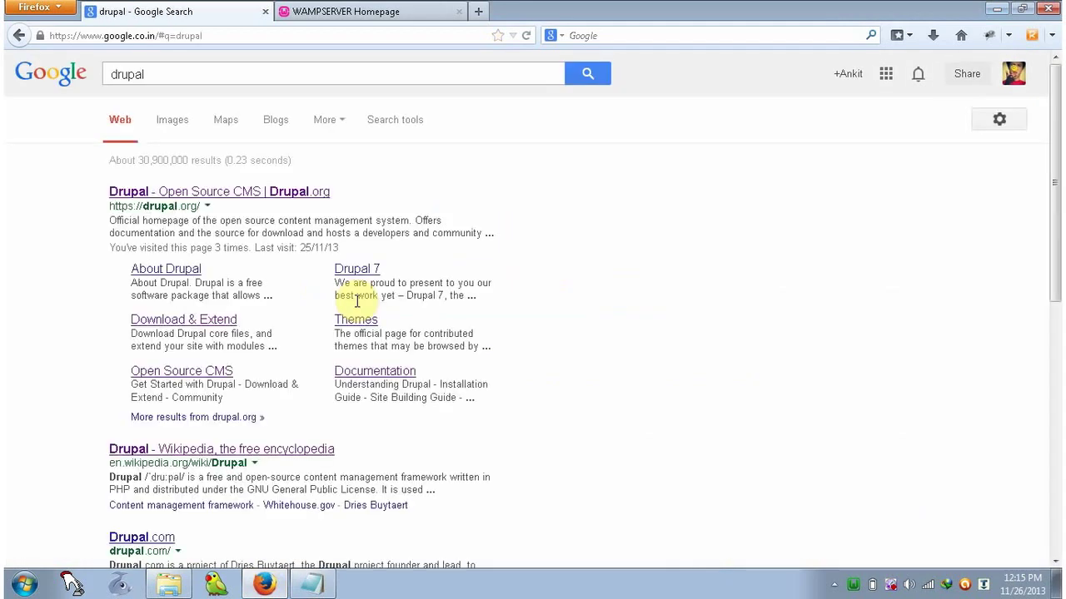
left_click(207, 191)
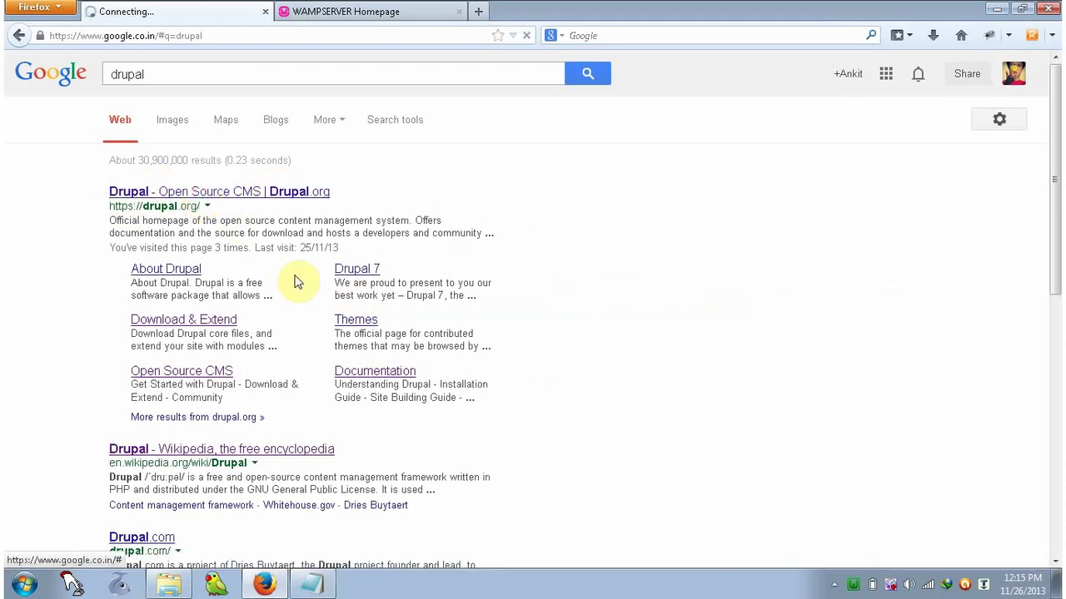
Step: Go through Get Started with Drupal to the Drupal 7.24 download page's Downloads table
key("alt")
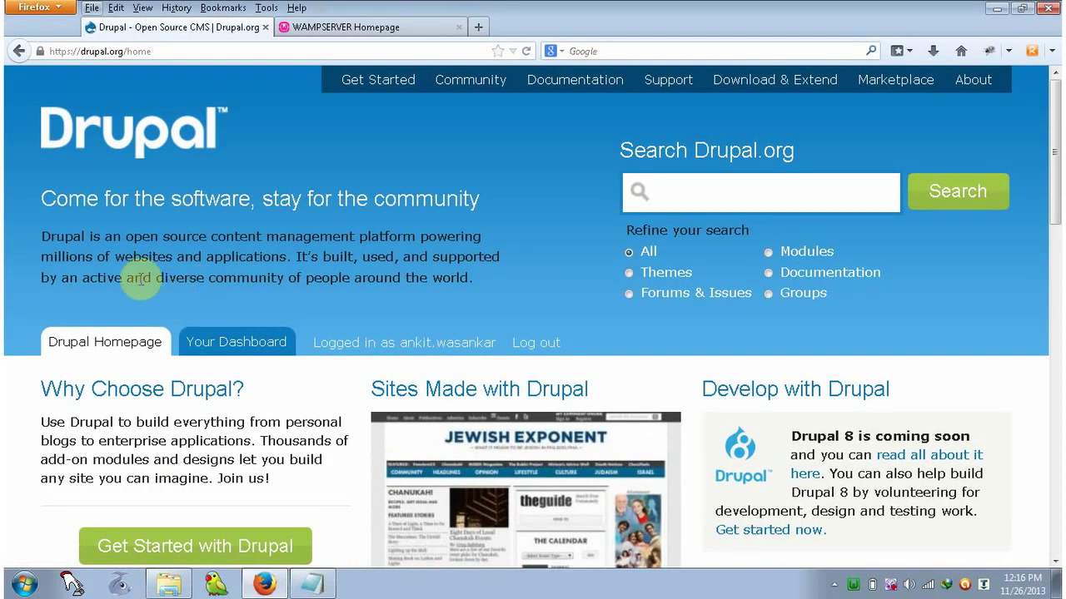
scroll(137, 278, "down", 3)
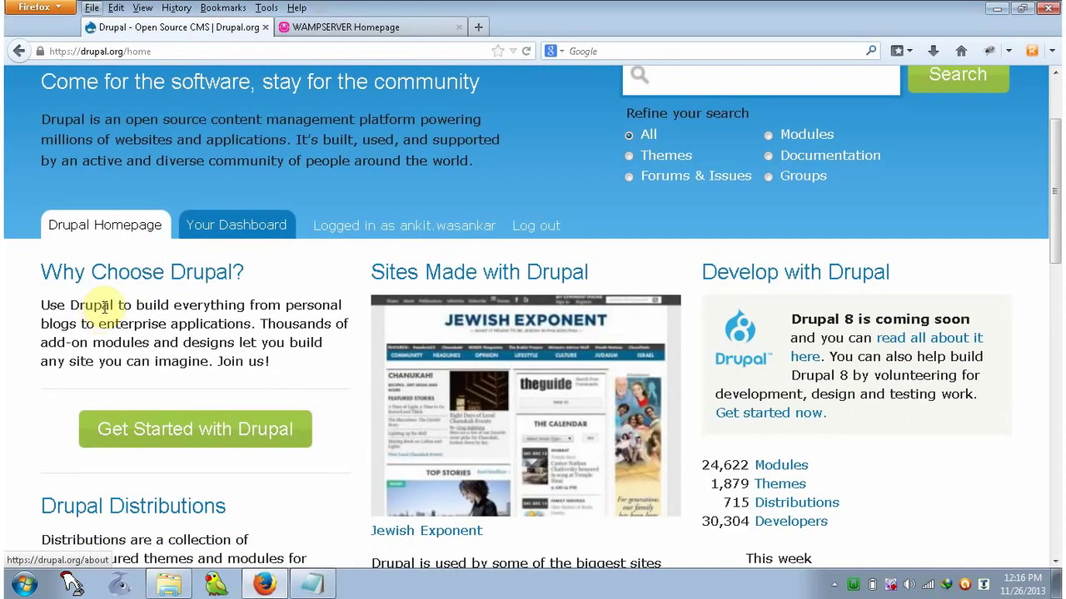
scroll(123, 334, "down", 3)
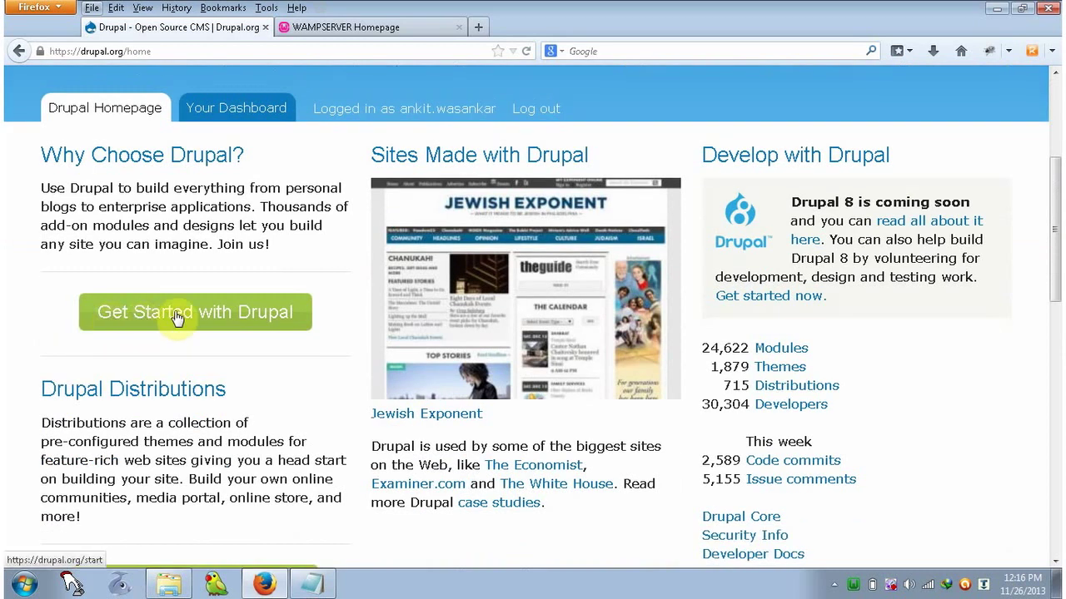
left_click(212, 314)
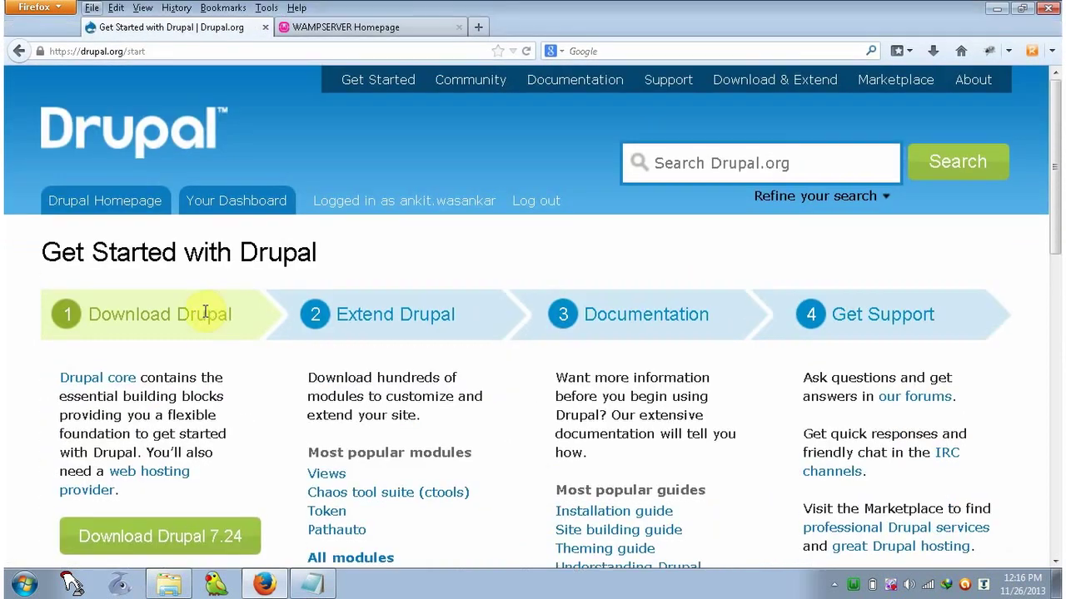
scroll(170, 309, "down", 3)
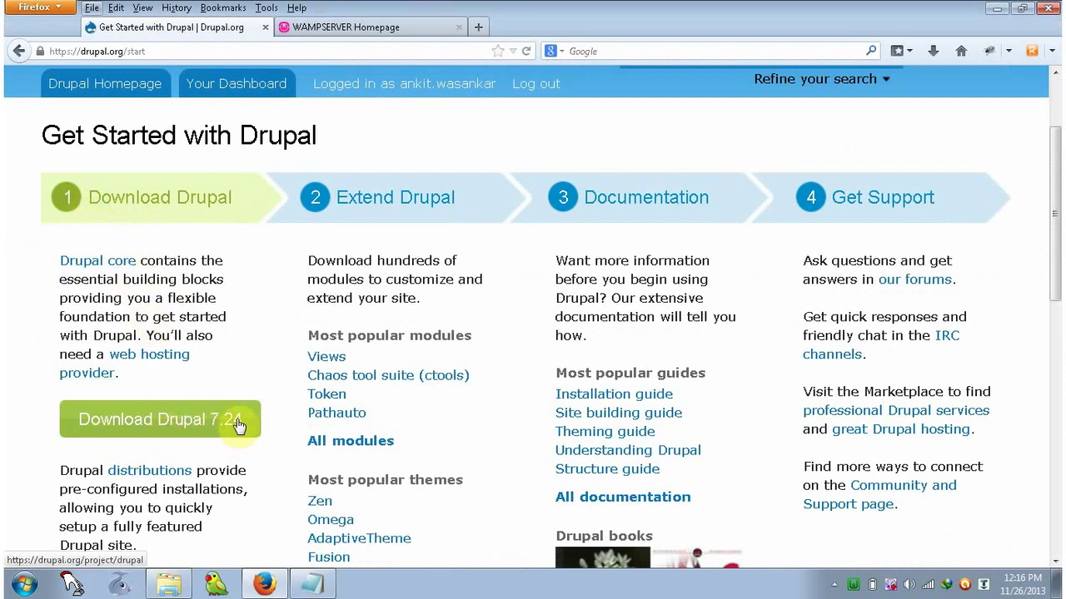
left_click(140, 422)
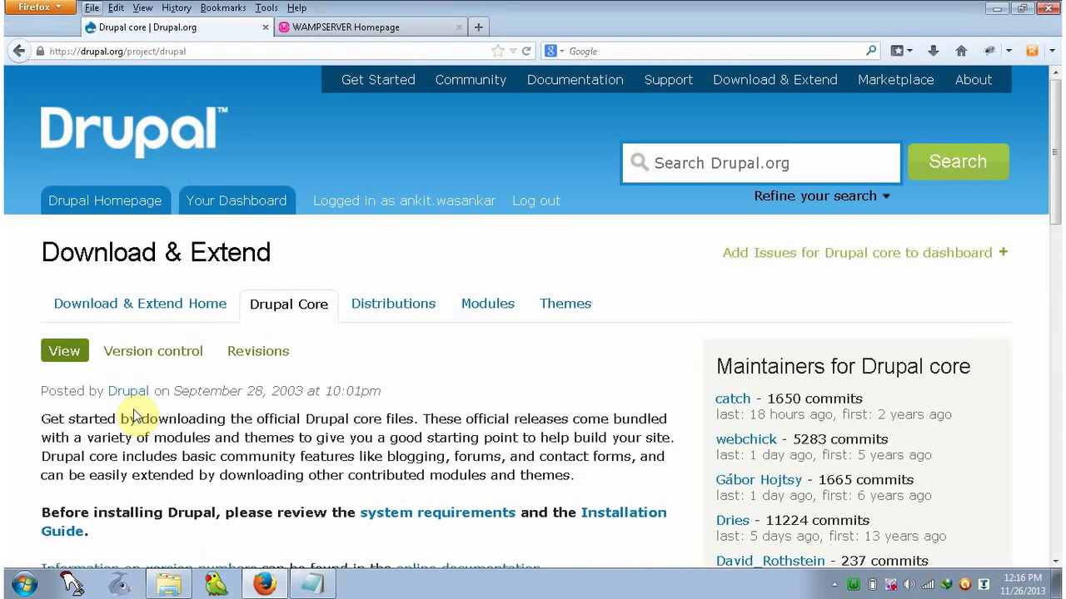
scroll(238, 396, "down", 3)
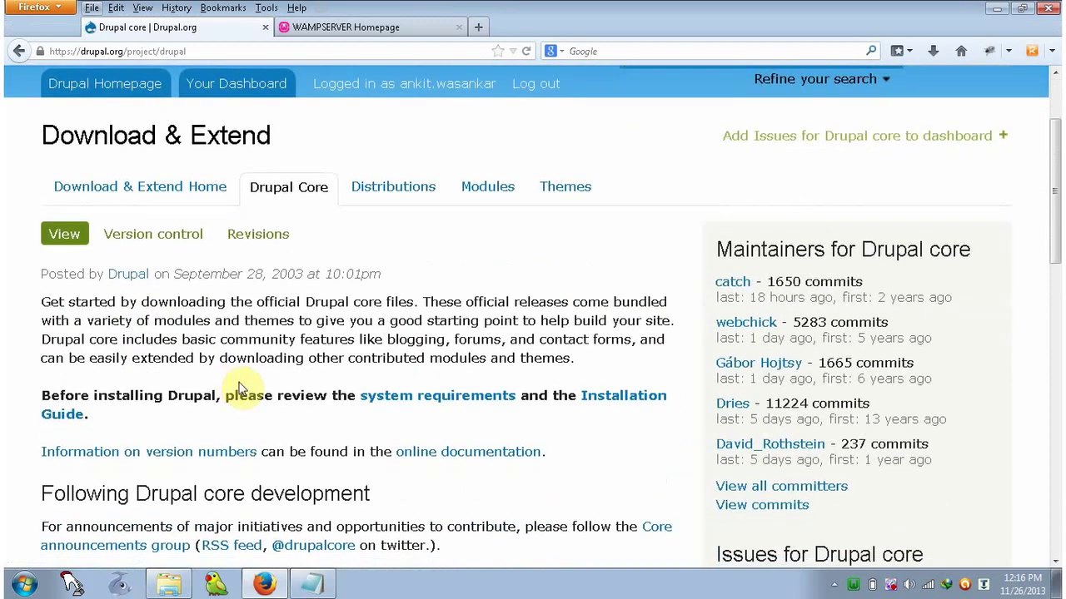
scroll(258, 401, "down", 3)
scroll(289, 406, "down", 6)
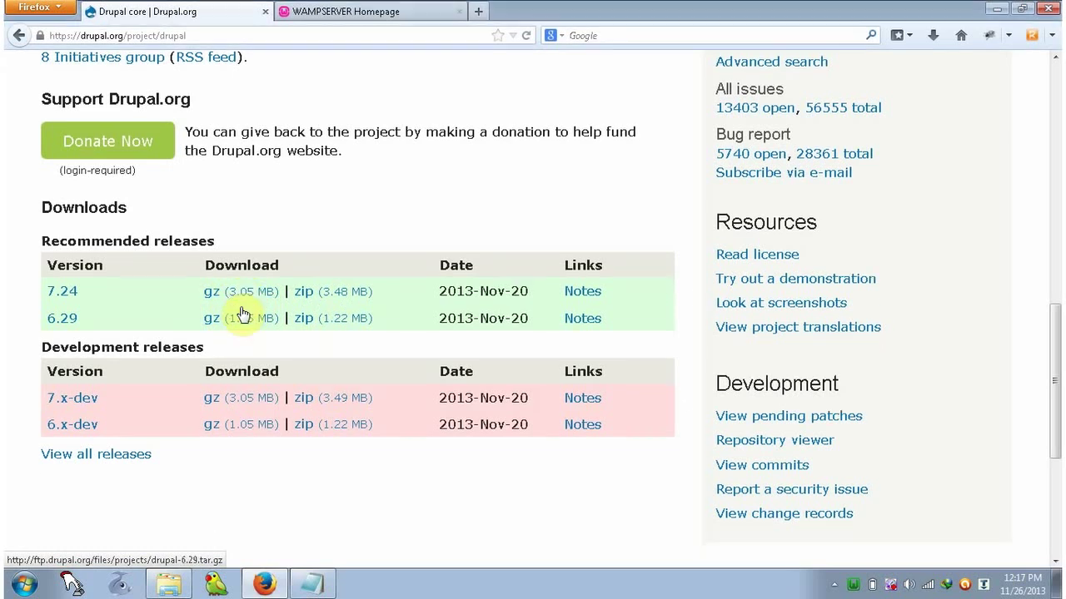
Step: Extract drupal-7.23.tar.gz with WinRAR into the C:\wamp\www folder
left_click(171, 586)
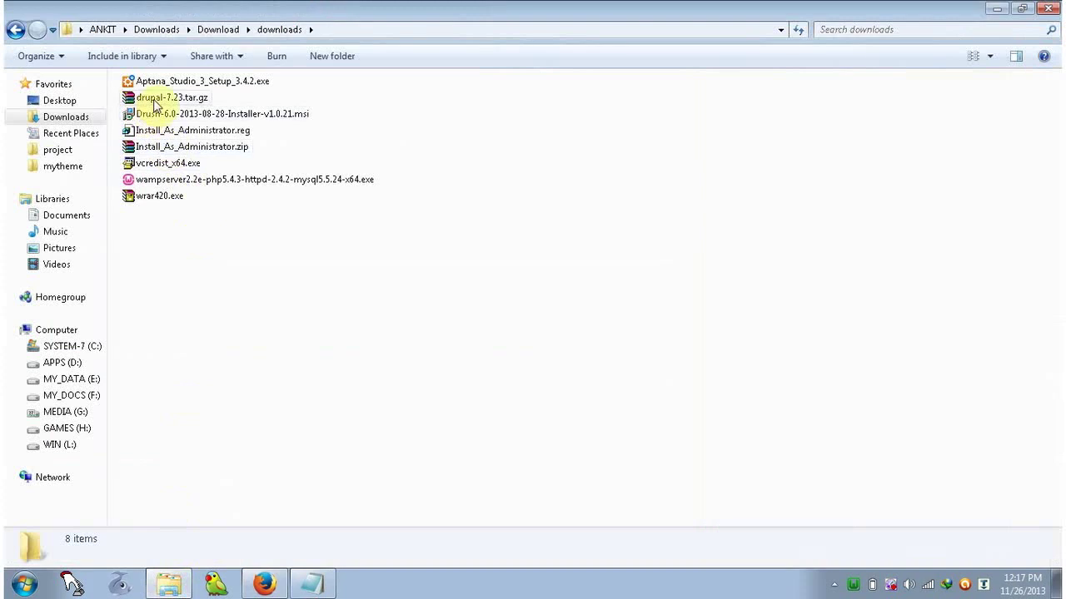
left_click(154, 101)
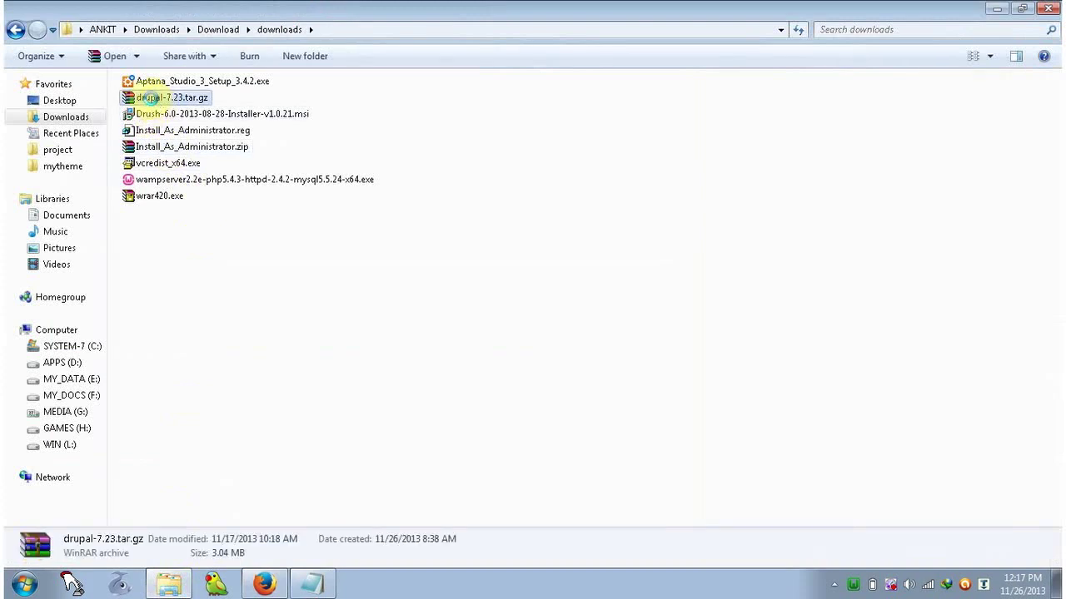
right_click(151, 99)
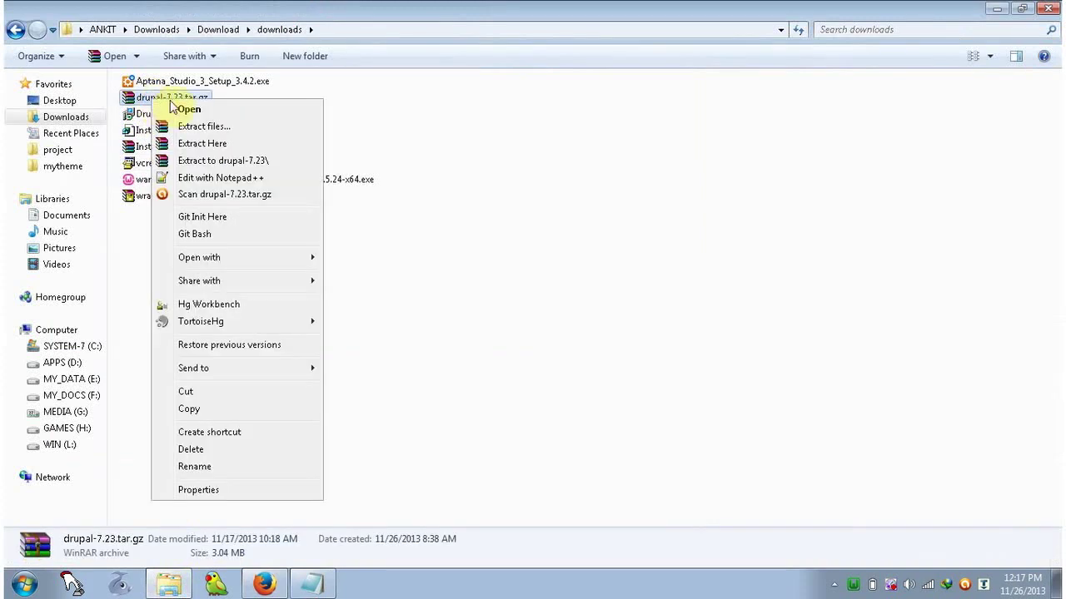
left_click(200, 129)
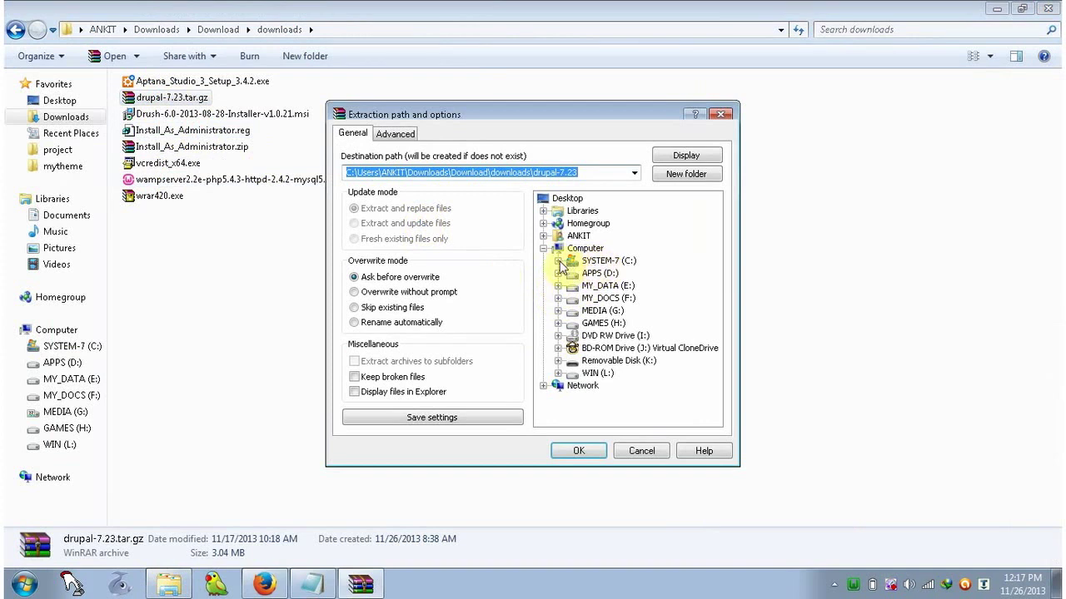
left_click(559, 262)
scroll(571, 297, "down", 1)
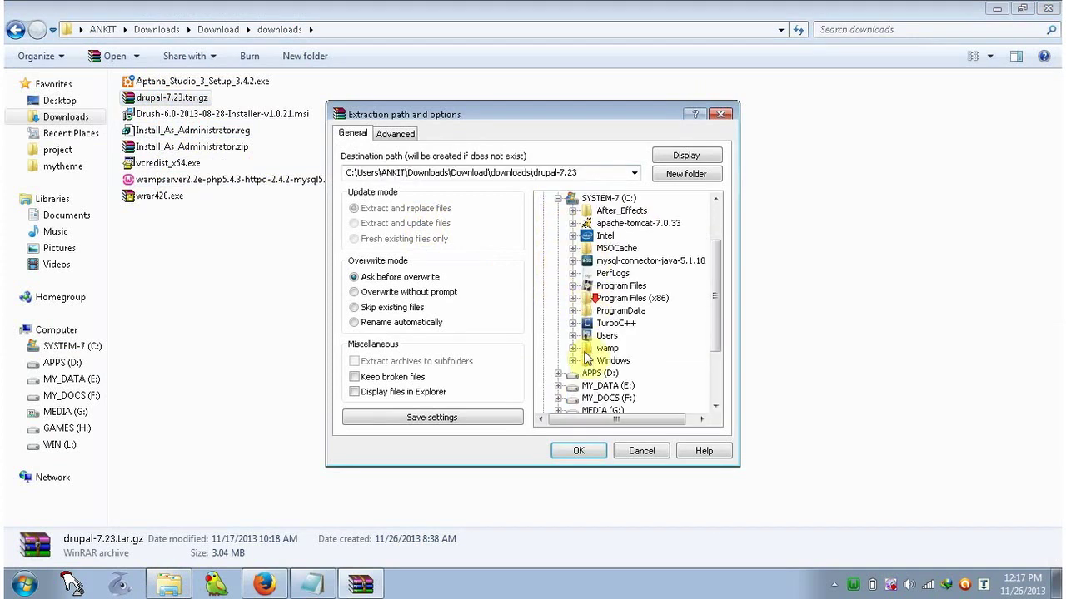
left_click(573, 348)
scroll(593, 345, "down", 1)
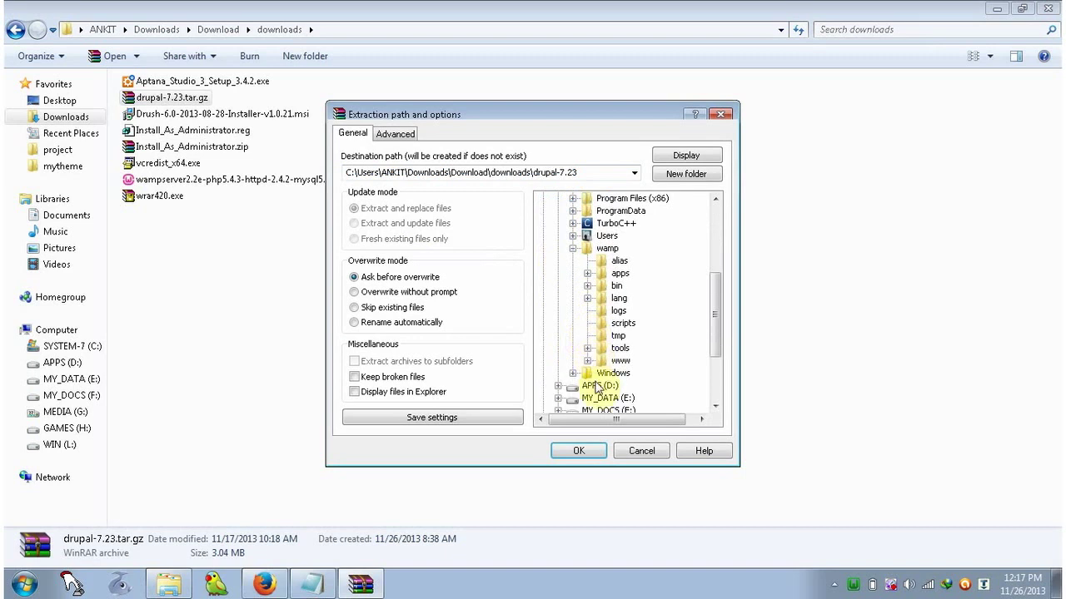
left_click(587, 361)
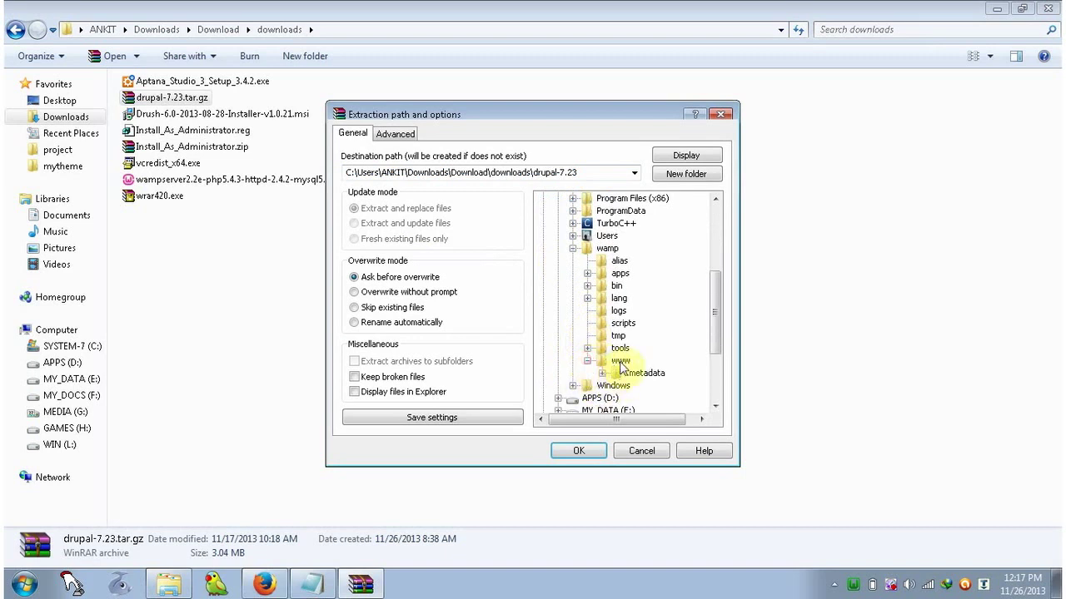
left_click(621, 363)
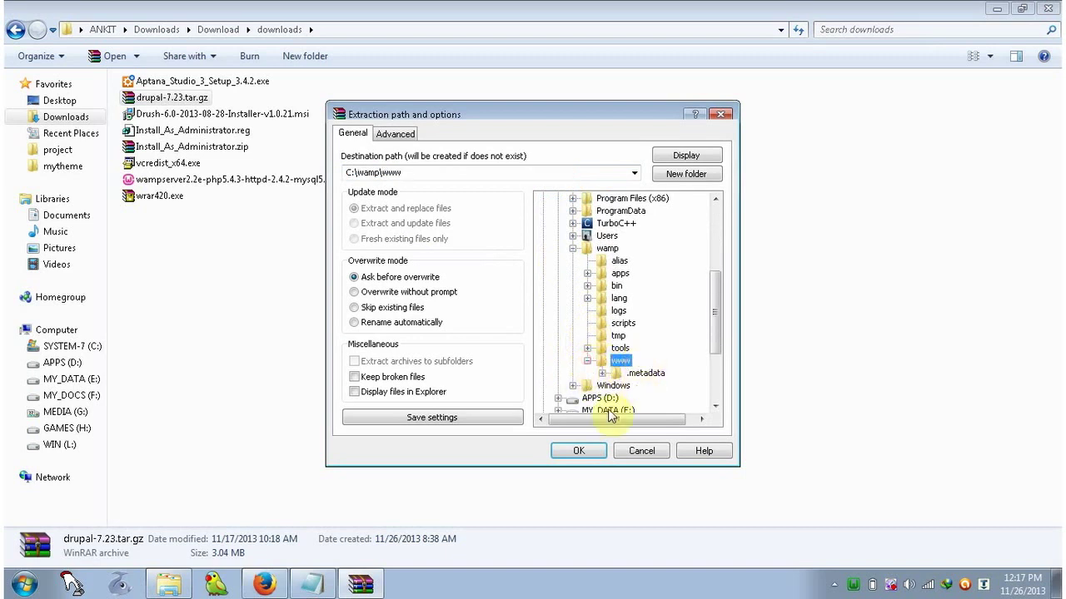
left_click(576, 451)
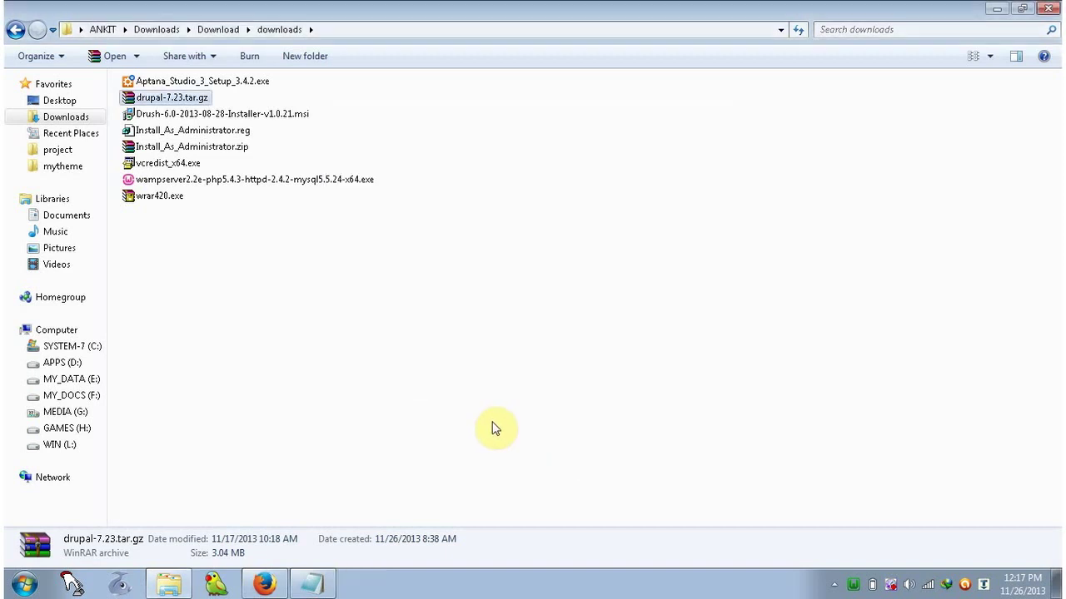
Step: Browse to C:\wamp\www and select the extracted drupal 7.3 folder
left_click(87, 349)
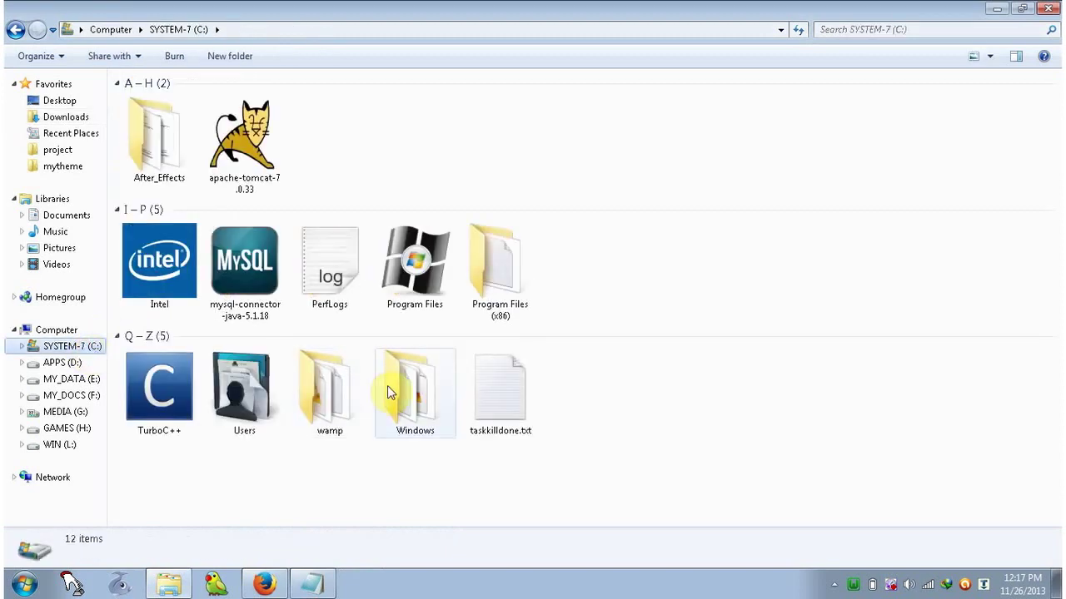
left_click(337, 396)
double_click(337, 395)
double_click(150, 239)
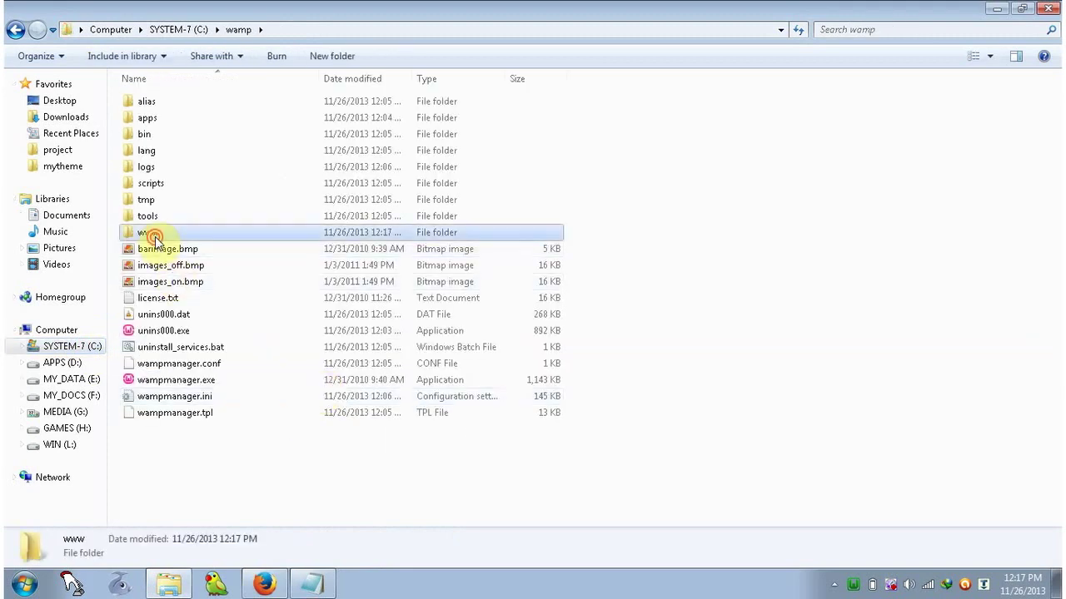
left_click(150, 117)
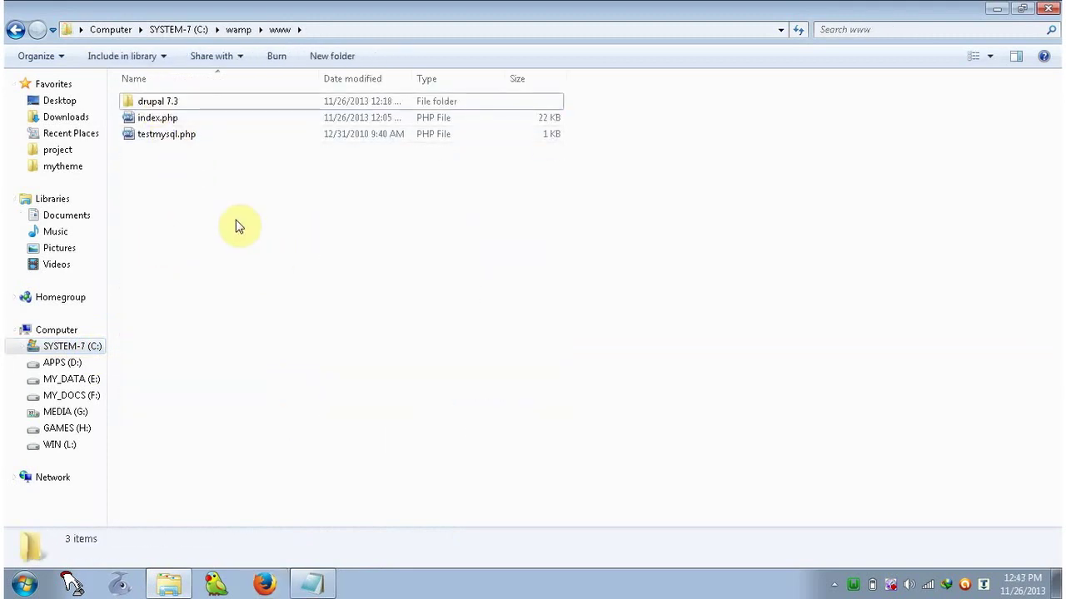
left_click(146, 104)
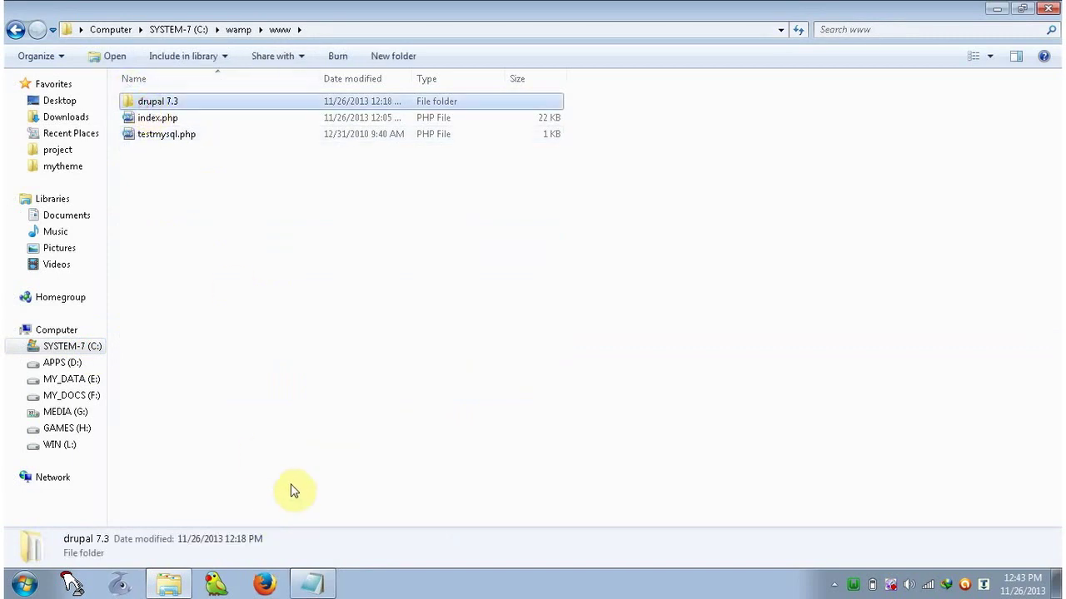
Step: Check the site name in the notes, then rename the folder to myproject
left_click(312, 584)
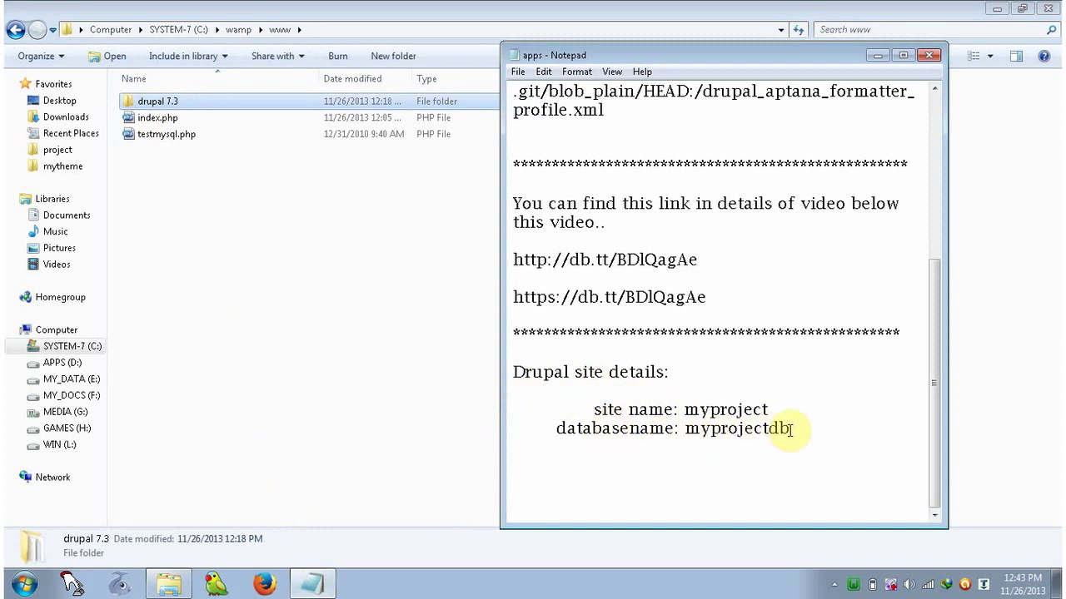
left_click(152, 100)
right_click(152, 101)
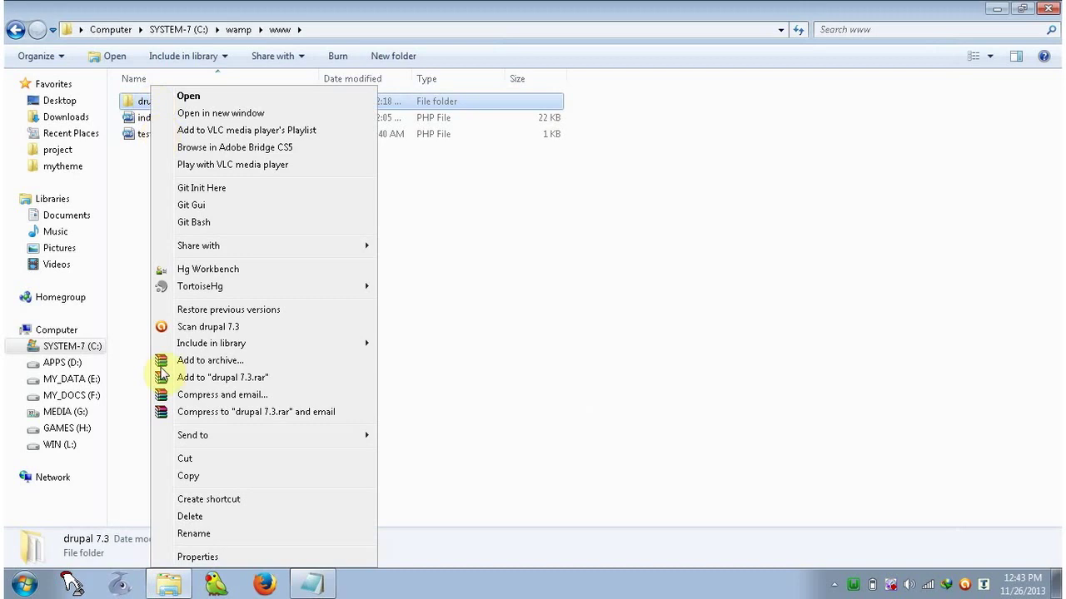
left_click(200, 534)
type("myproject")
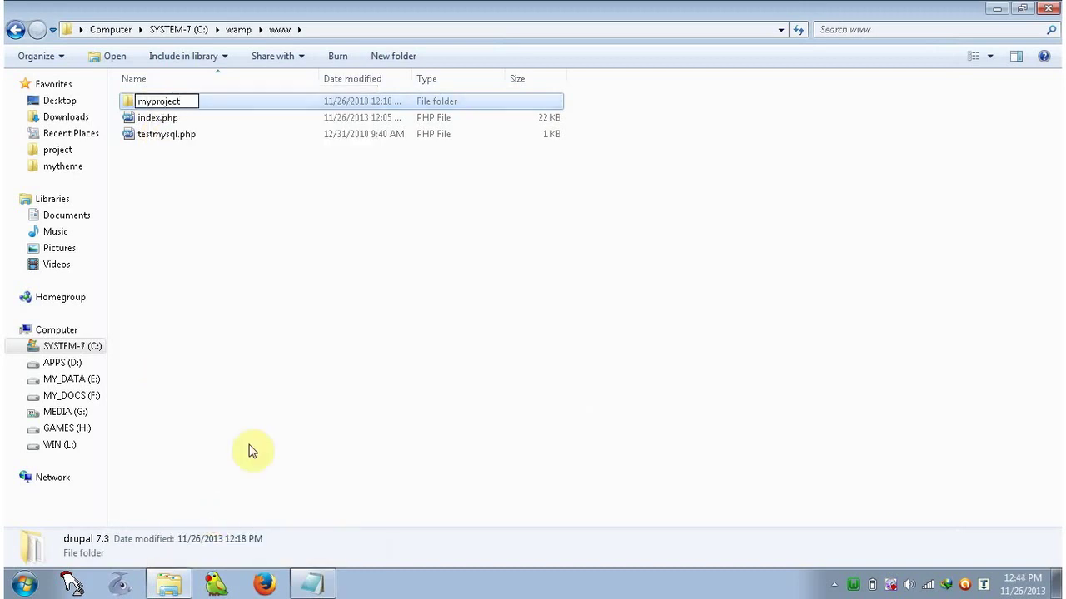
key("Return")
key("alt")
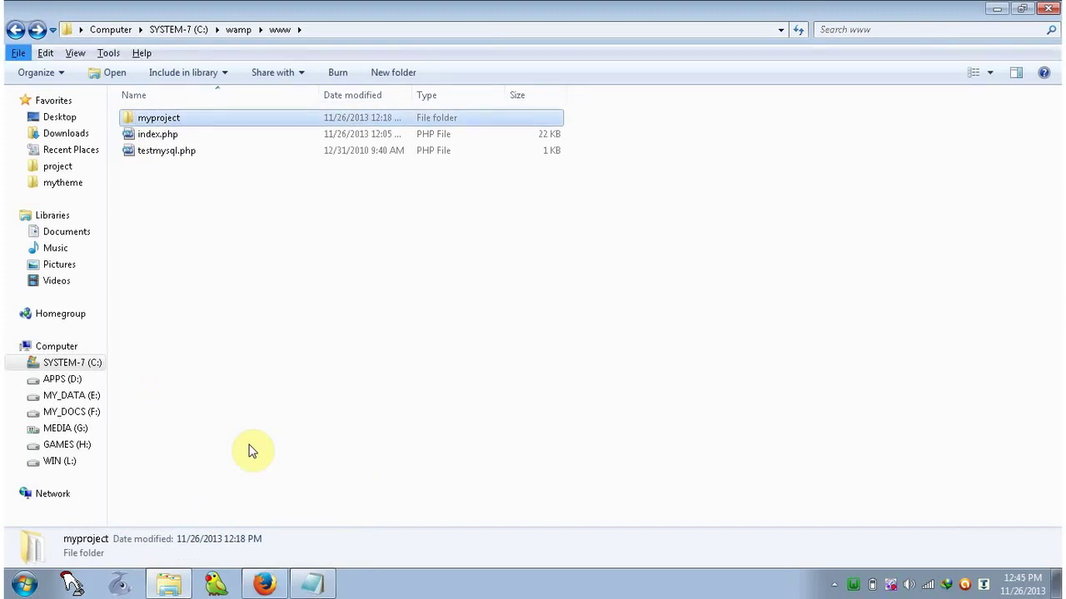
Step: Load localhost in Firefox and open myproject from the Your Projects list
left_click(265, 586)
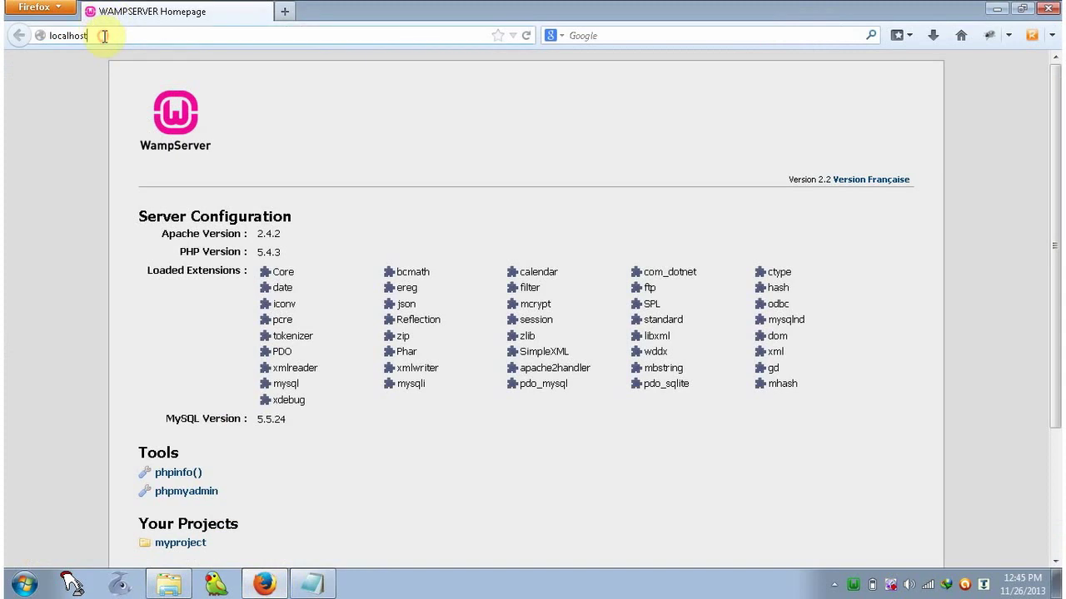
left_click(104, 36)
left_click(104, 36)
scroll(233, 257, "down", 2)
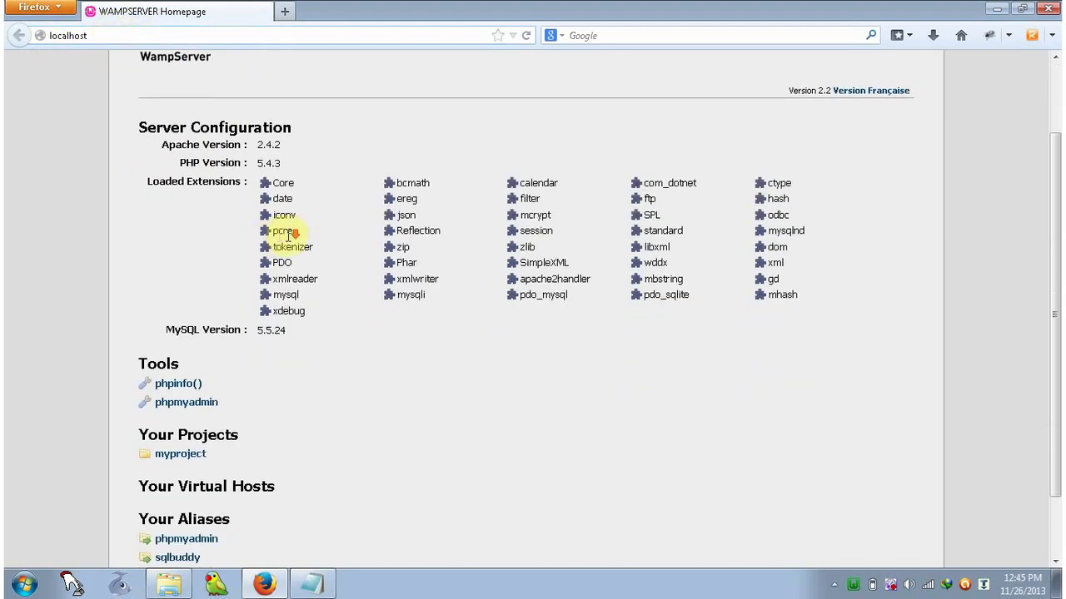
scroll(292, 241, "down", 2)
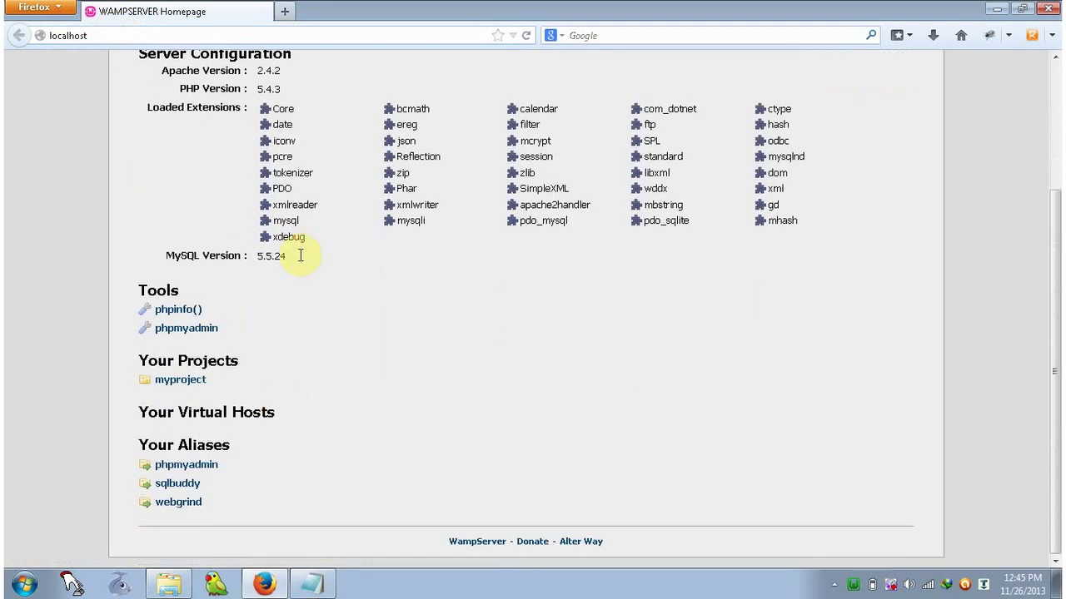
left_click(187, 382)
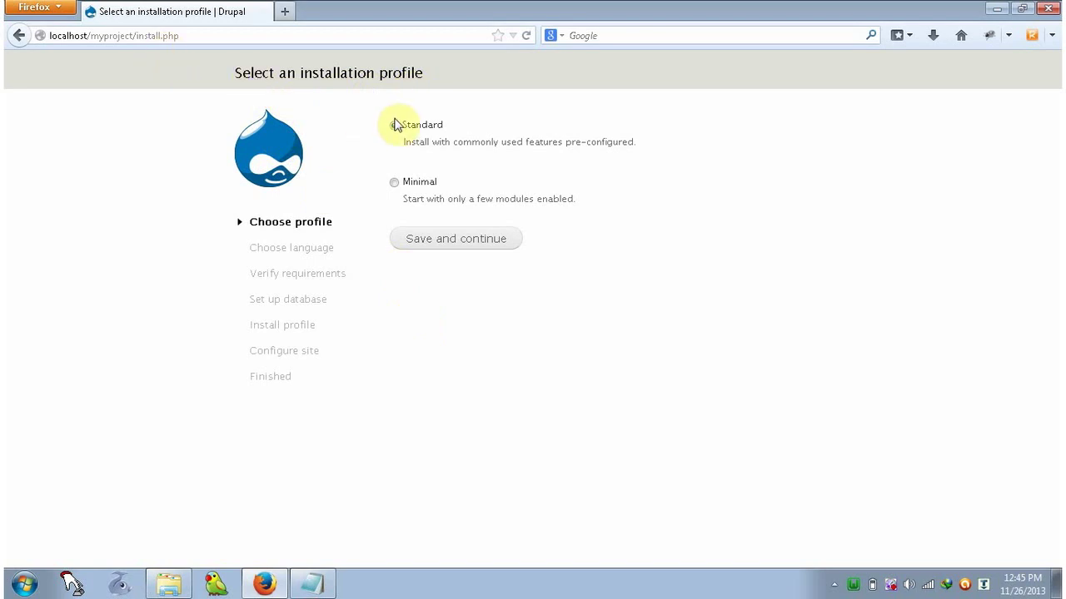
Step: Continue with the Standard profile and English (built-in) language
left_click(444, 244)
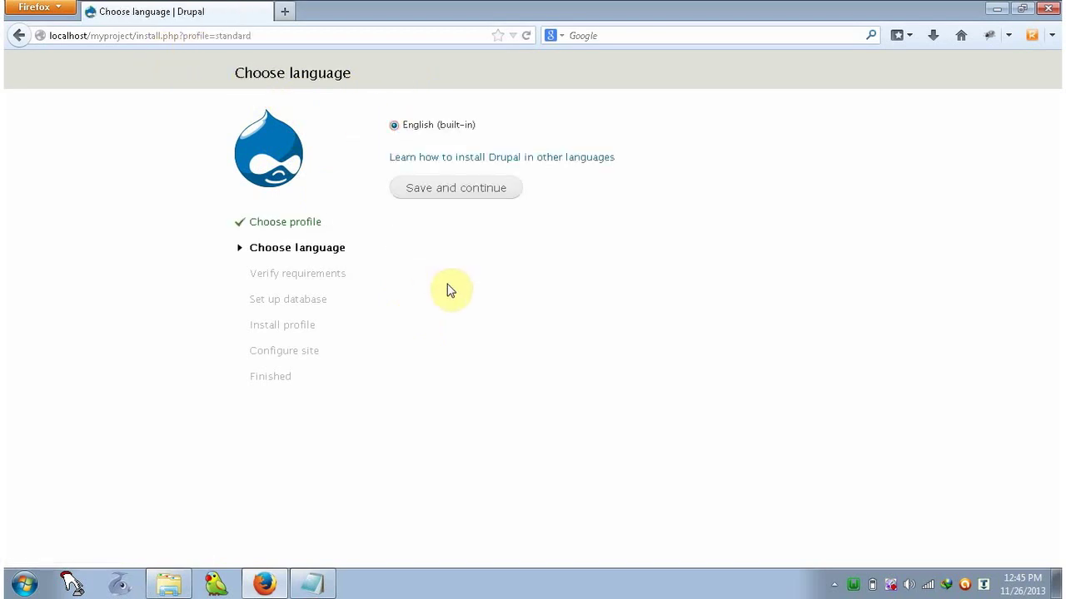
left_click(440, 198)
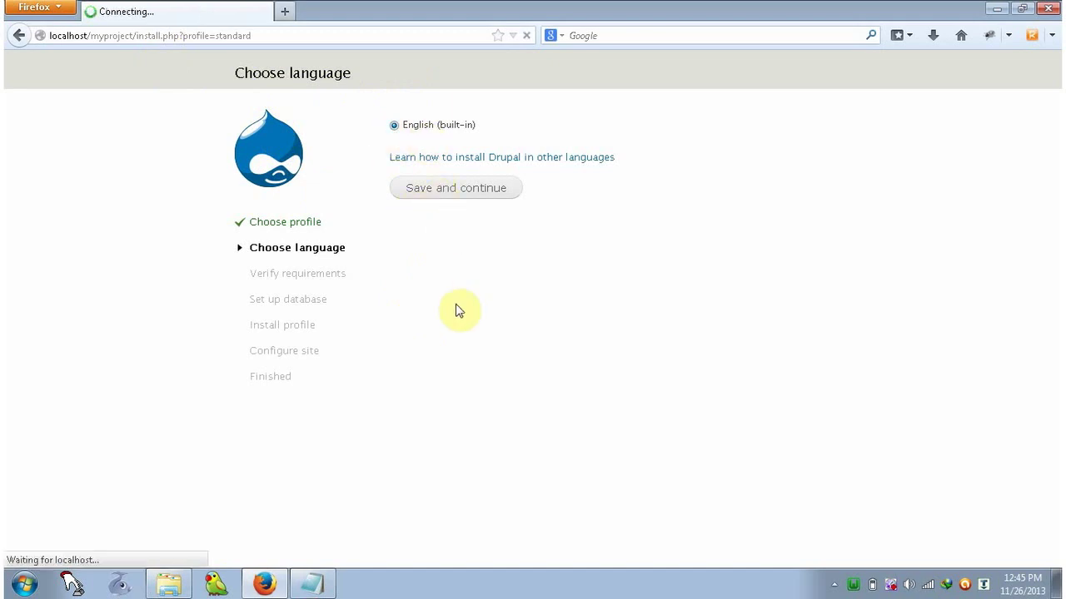
key("alt")
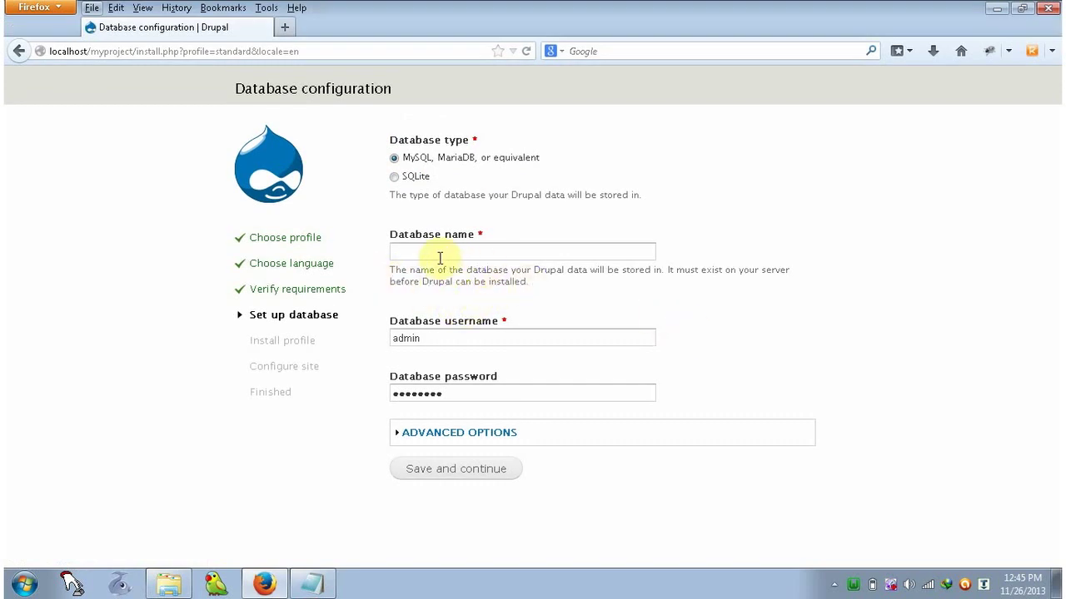
Step: From the WAMP tray MySQL console, run 'create database myprojectdb;' and close the console
left_click(854, 586)
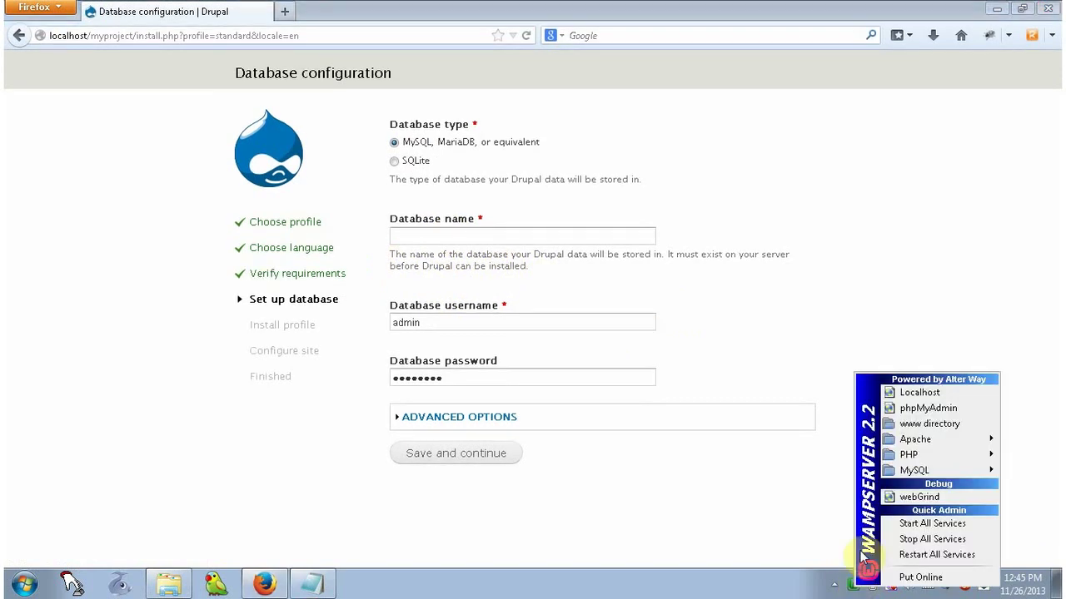
mouse_move(905, 470)
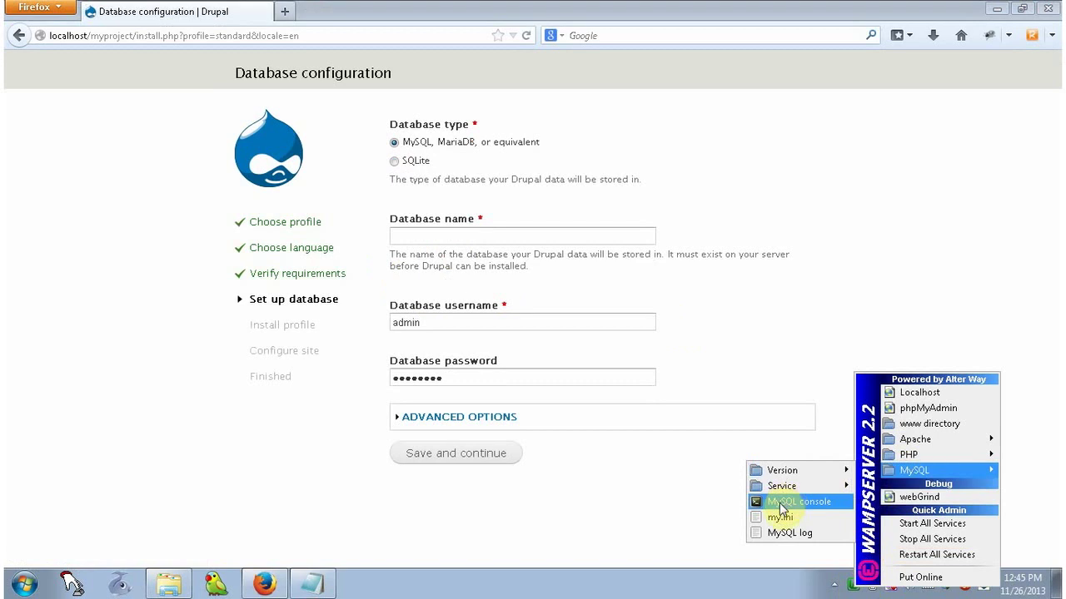
left_click(781, 505)
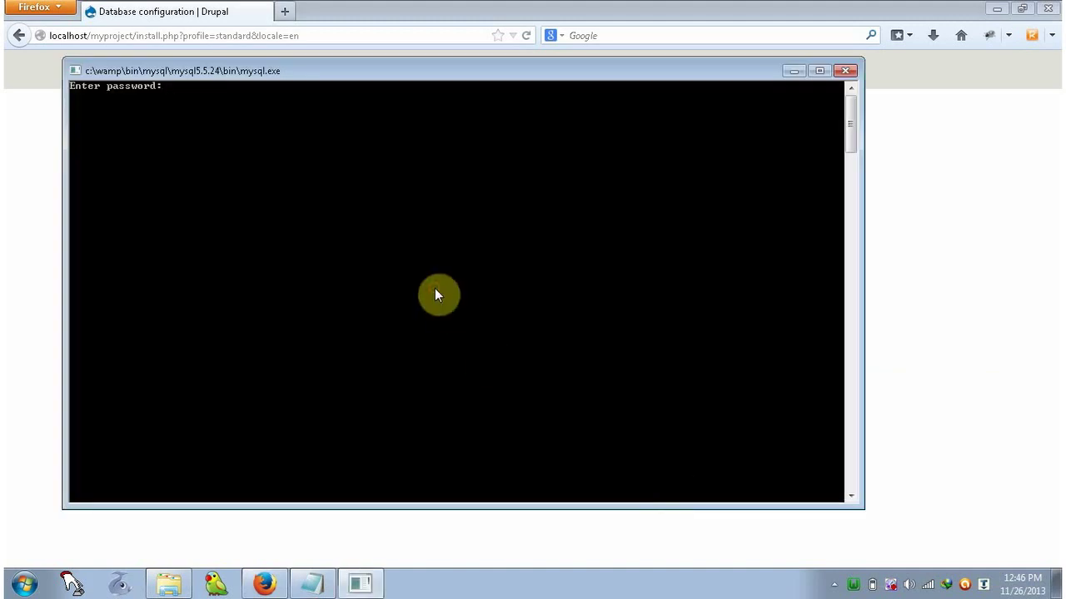
key("Return")
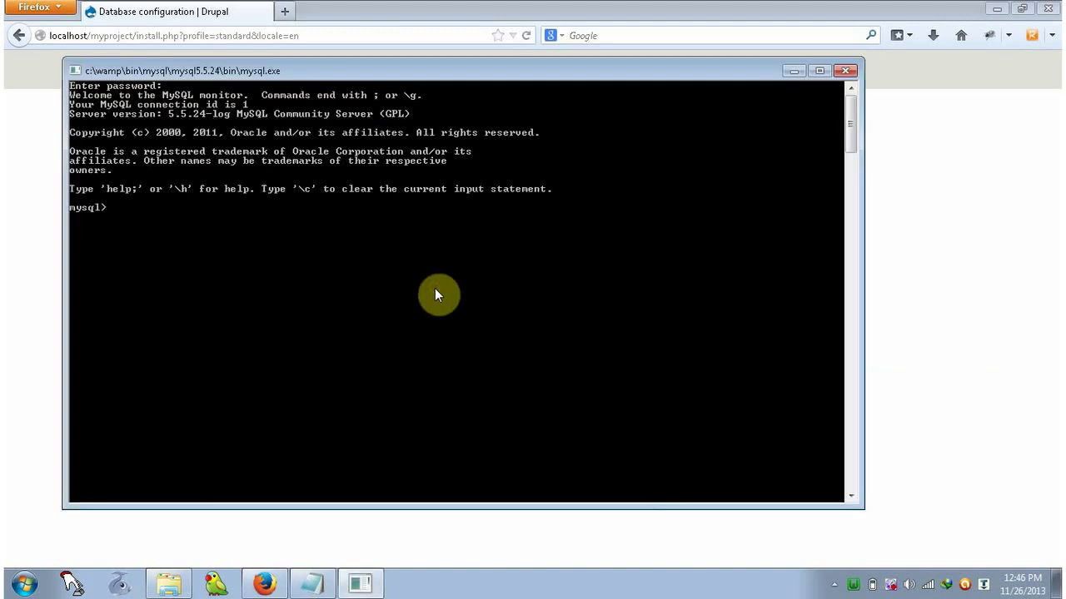
type("create database mypr")
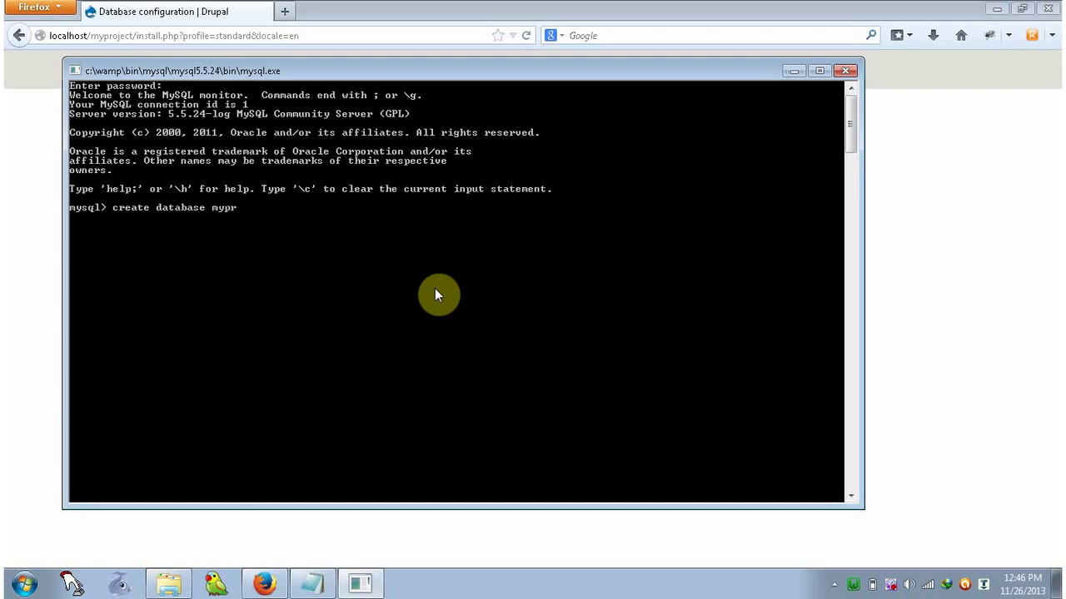
type("ojectdb;")
key("Return")
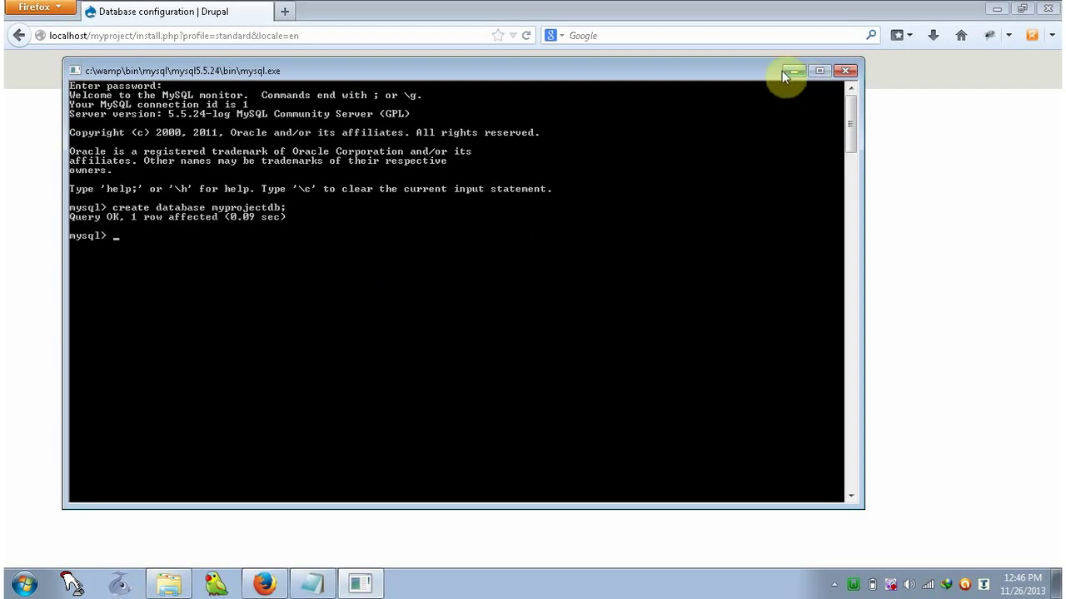
left_click(845, 70)
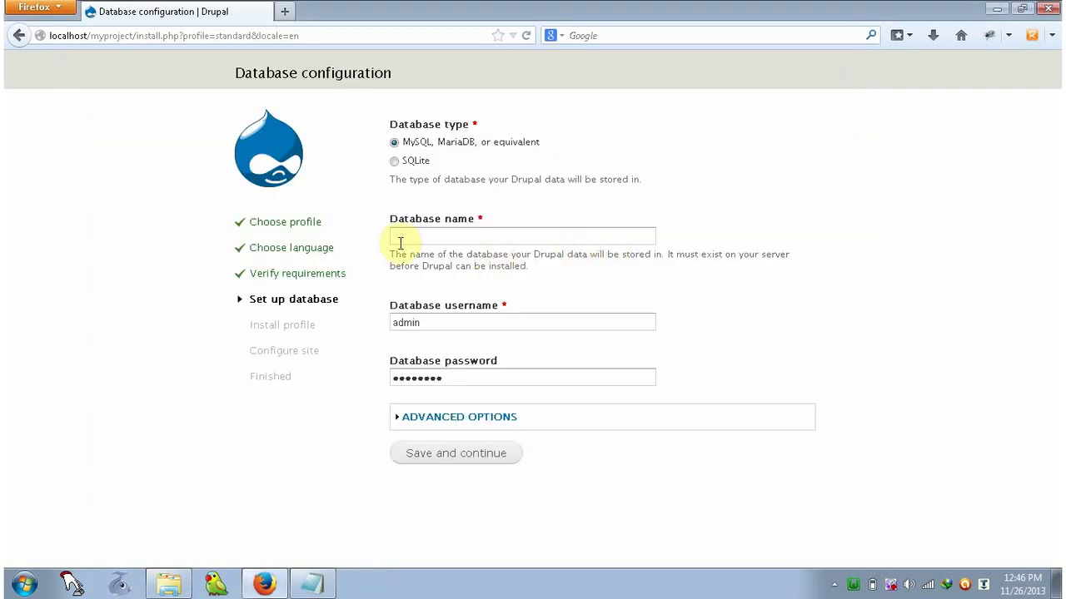
Step: Enter database name myprojectdb, username root and an empty password, then submit
left_click(401, 239)
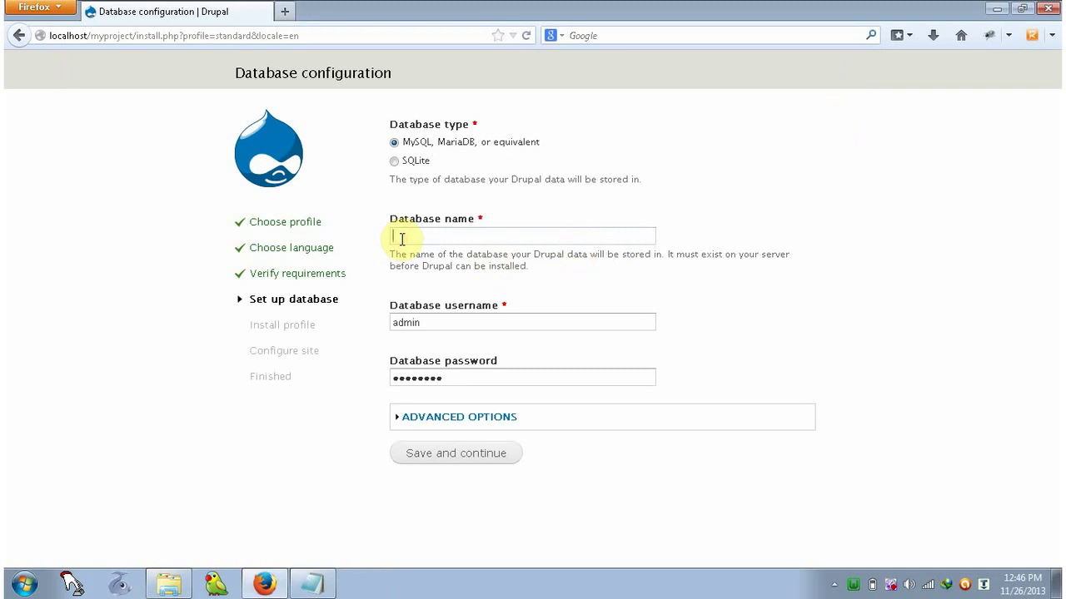
type("my")
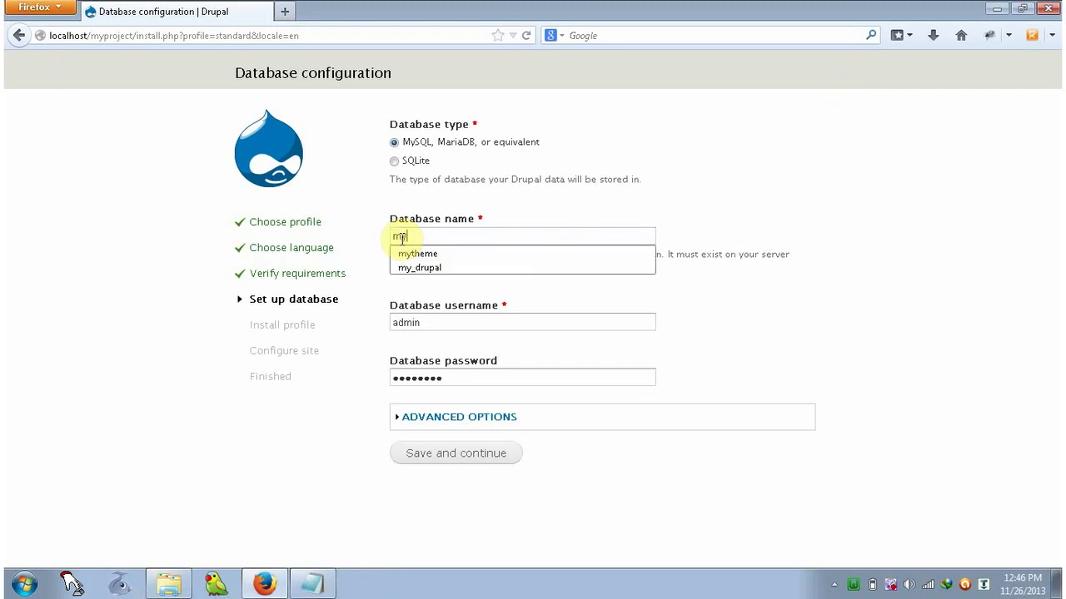
type("project")
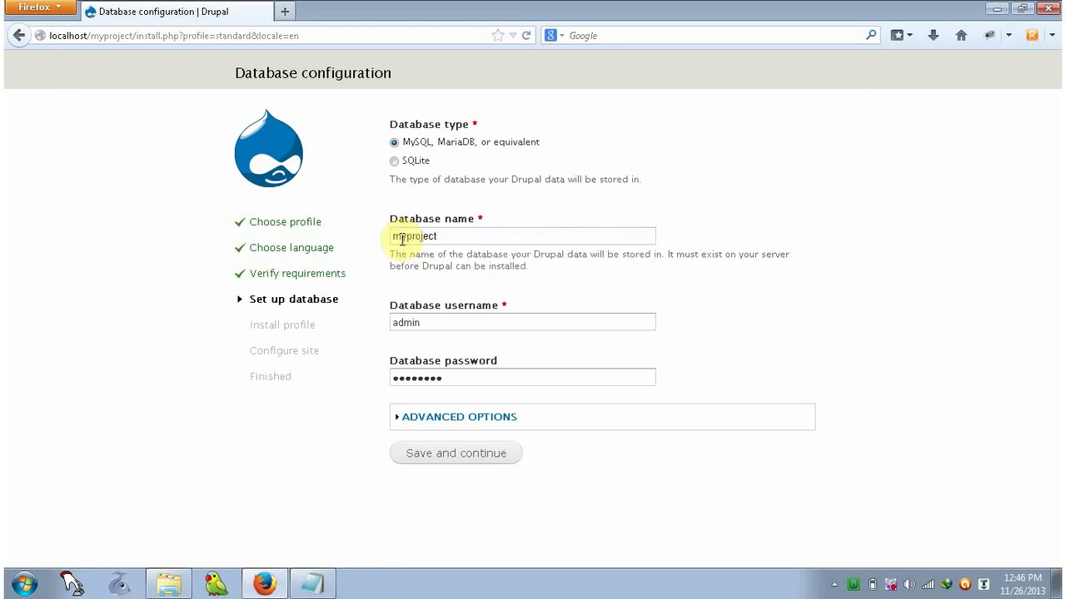
type("db")
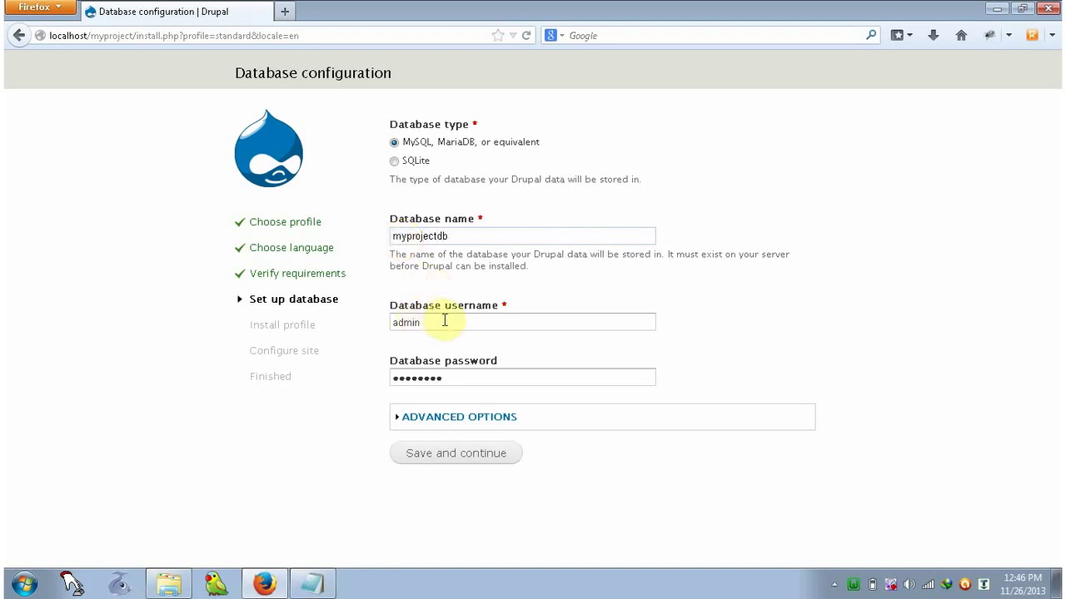
left_click(430, 322)
key("ctrl+a")
type("root")
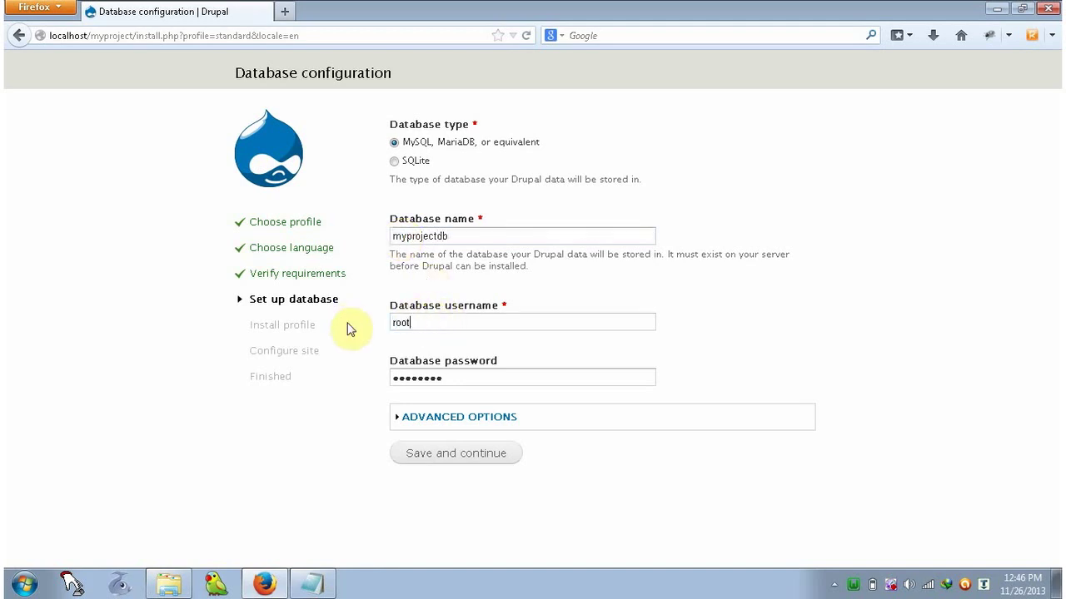
left_click(464, 375)
key("ctrl+a")
key("BackSpace")
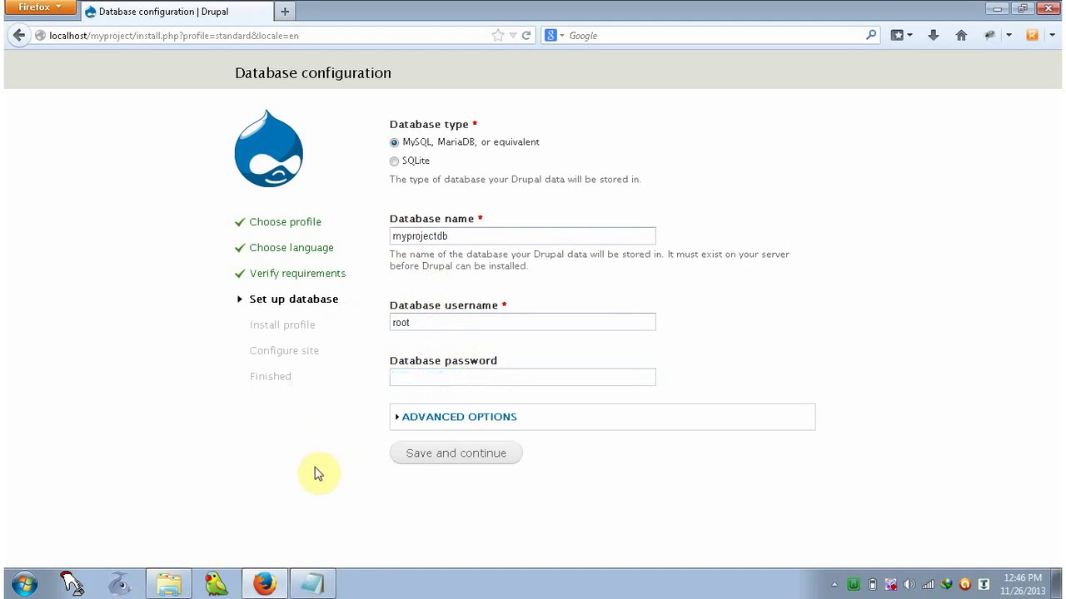
left_click(440, 460)
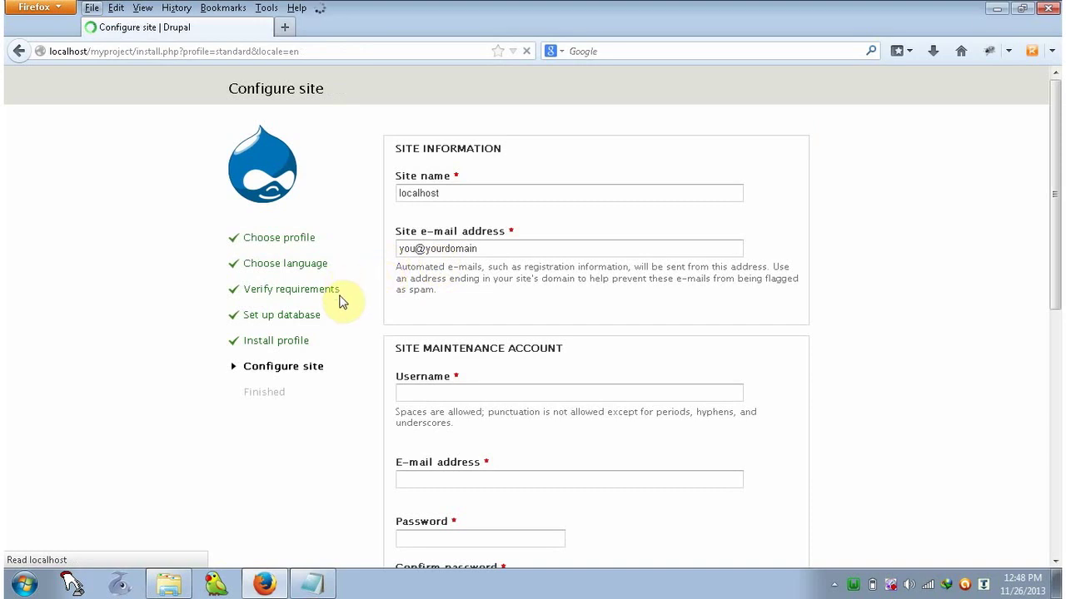
Step: Set the site name to myproject and fill in the site e-mail address
scroll(345, 281, "down", 2)
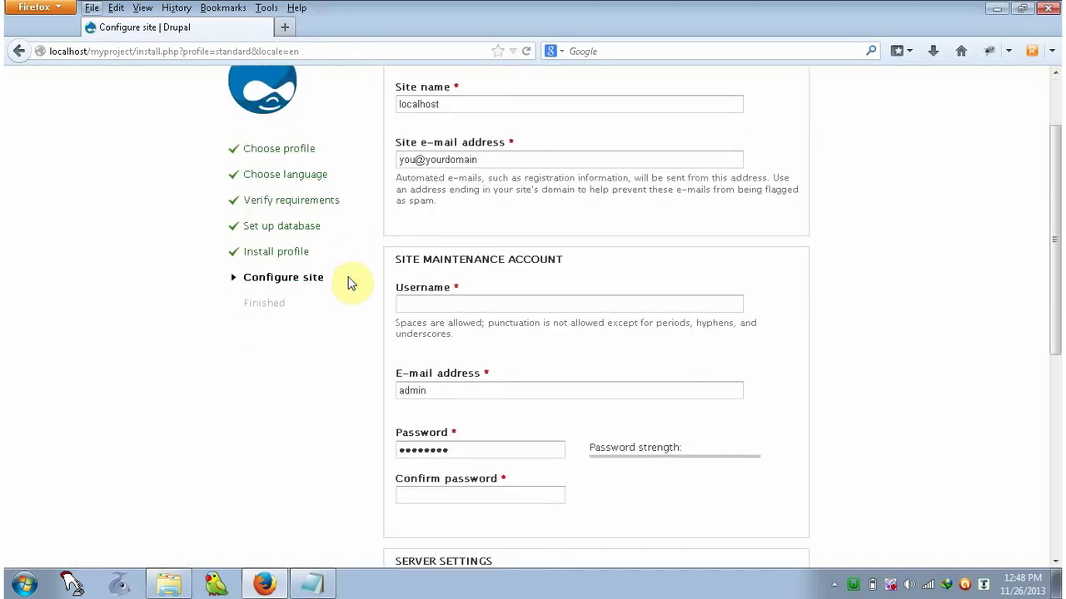
scroll(374, 242, "up", 2)
double_click(459, 193)
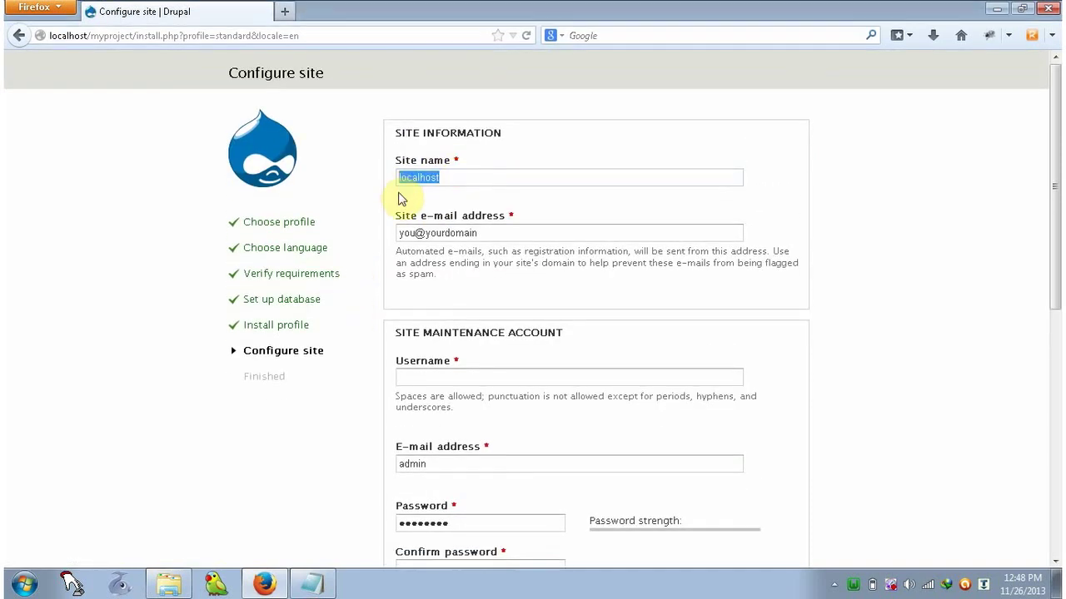
type("my")
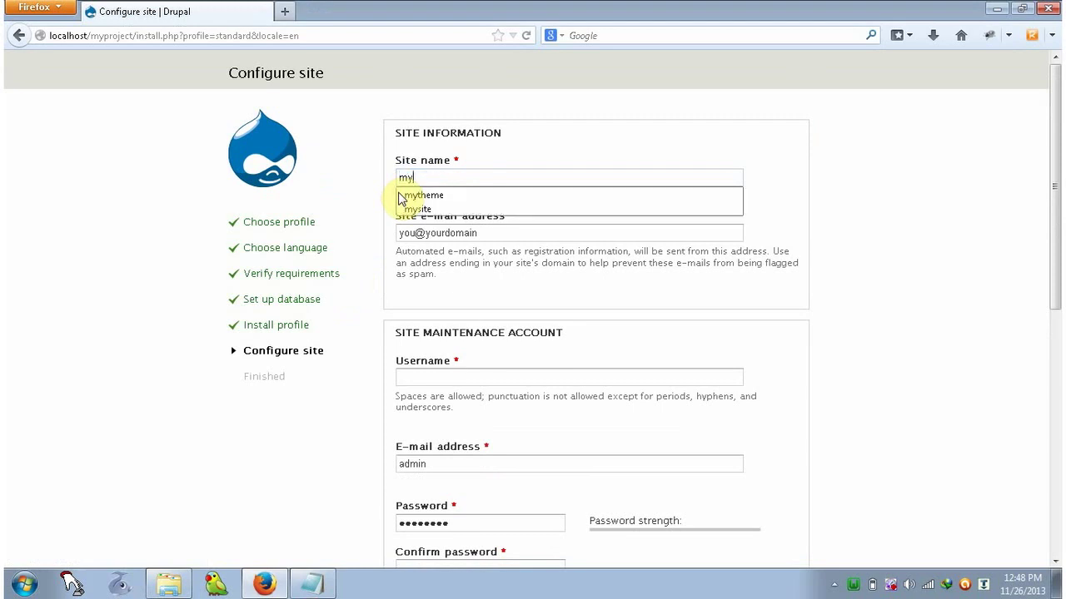
type("project")
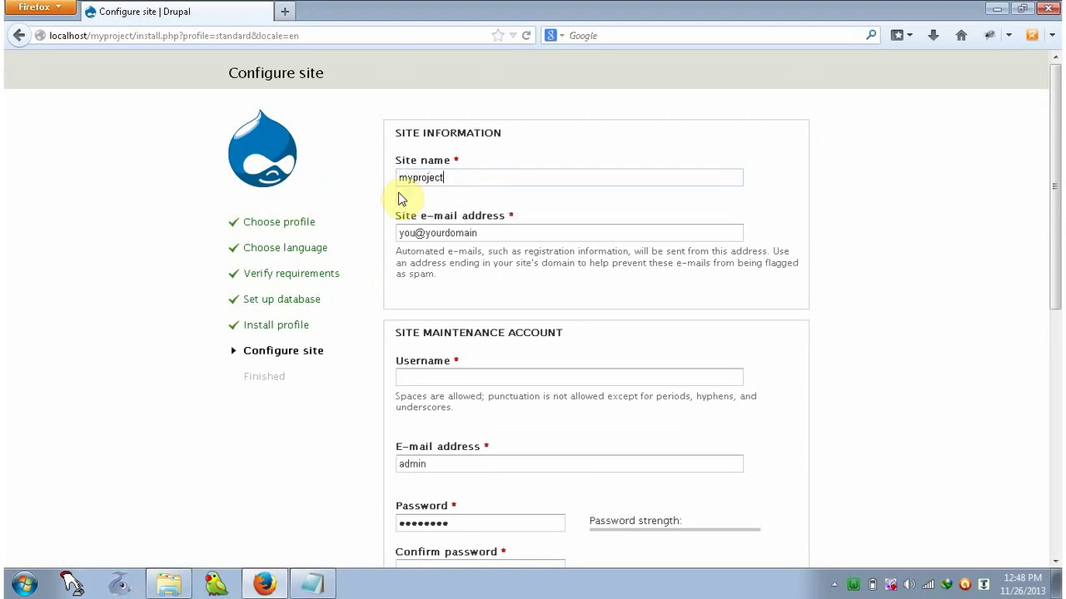
left_click_drag(490, 231, 371, 230)
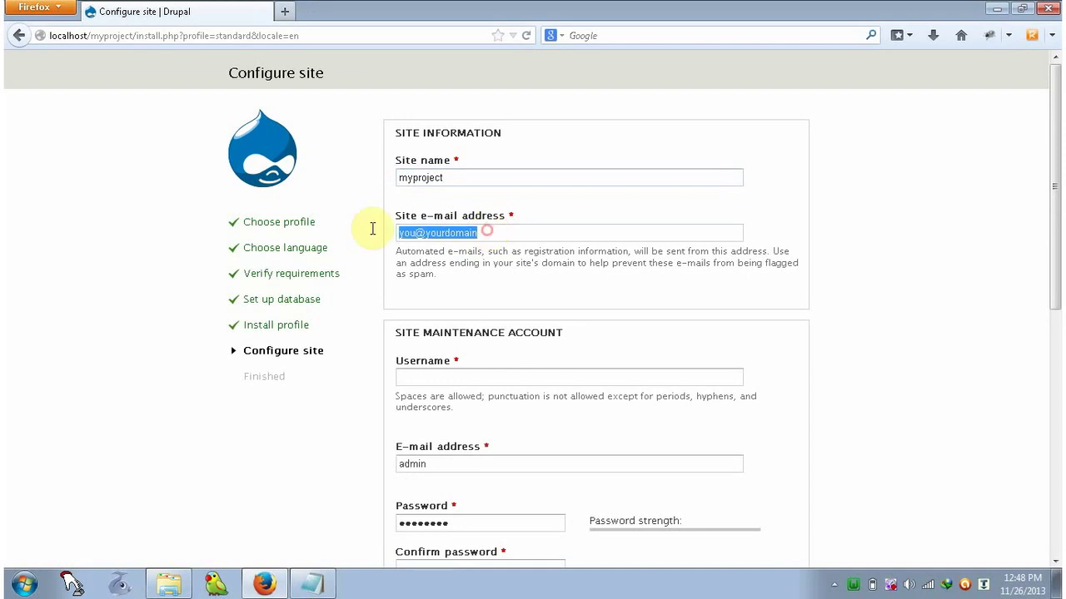
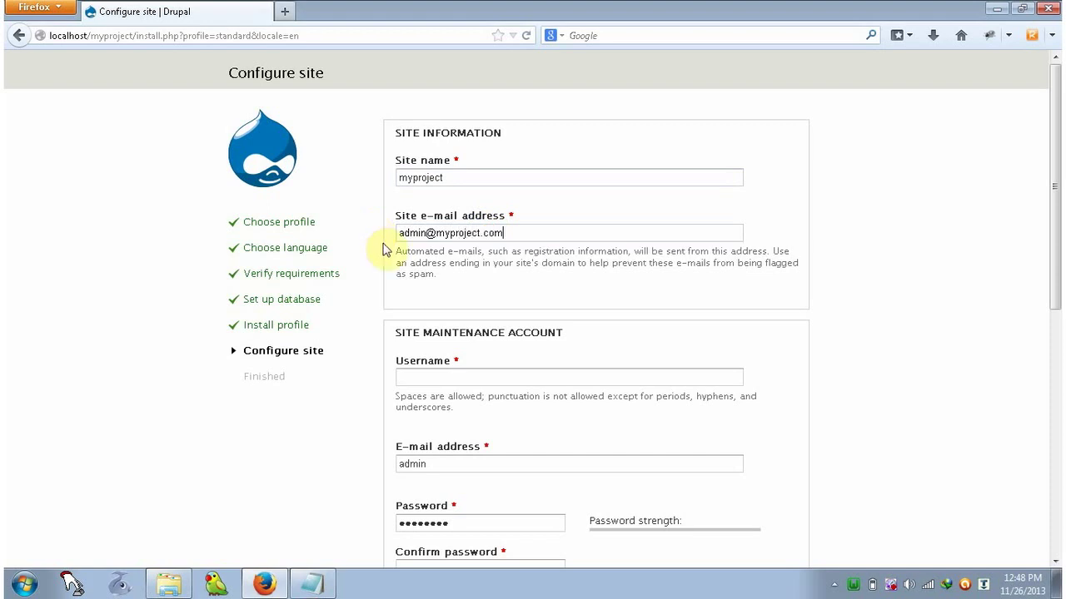
Step: Create maintenance account admin with the site e-mail and a password, confirmed
scroll(400, 258, "down", 2)
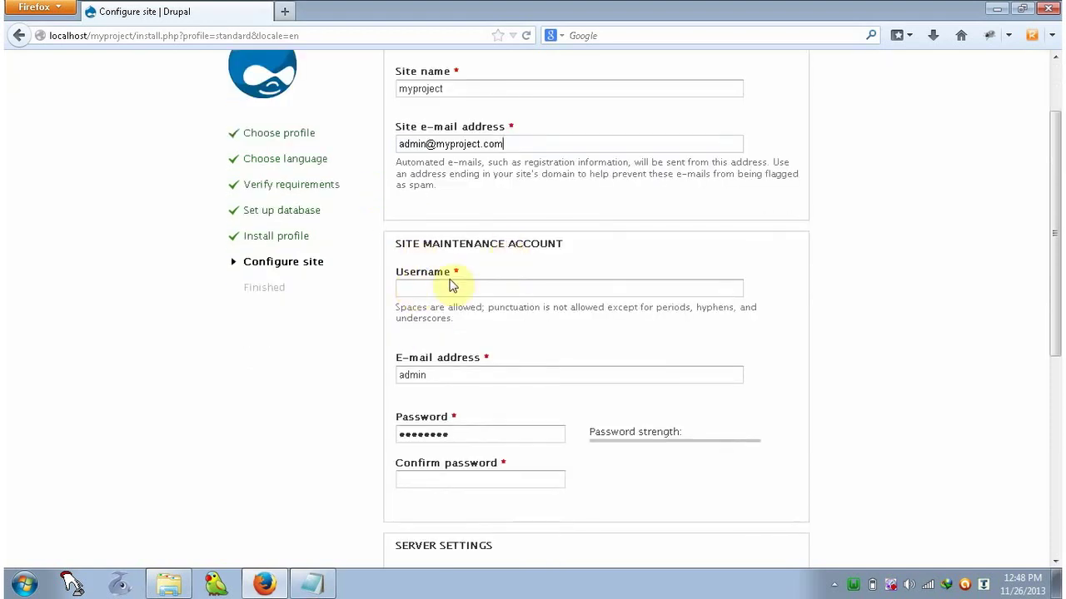
left_click(447, 288)
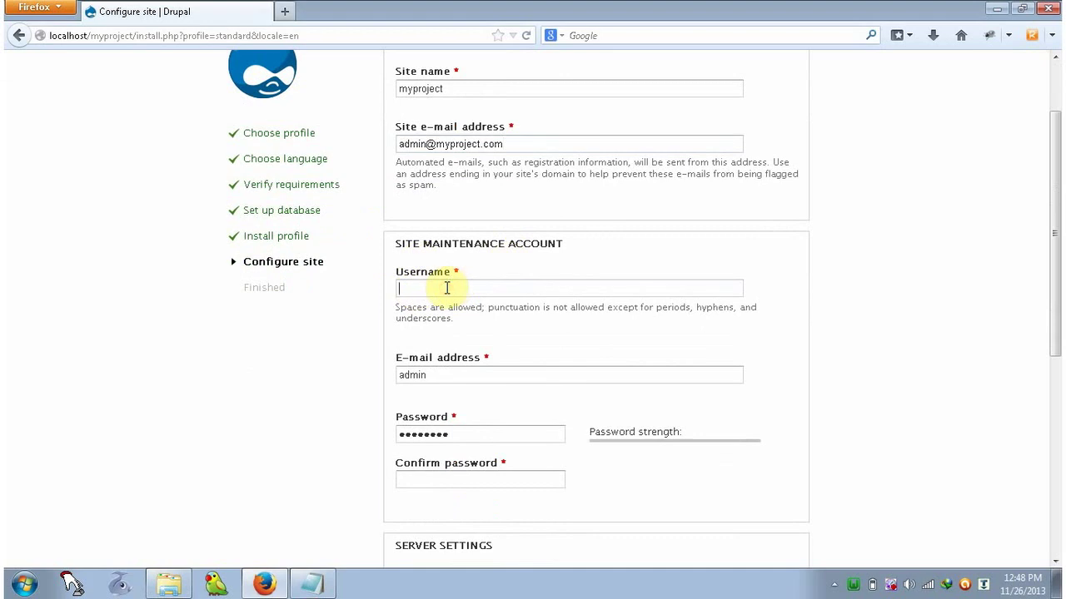
type("admin")
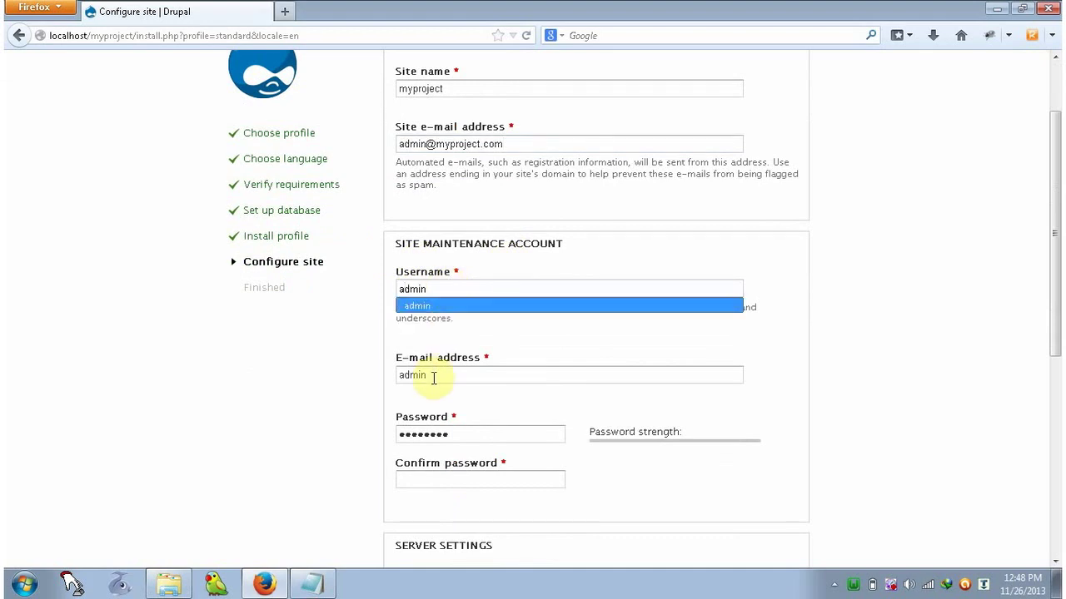
left_click(433, 376)
left_click_drag(515, 144, 397, 143)
key("ctrl+c")
left_click_drag(439, 373, 378, 361)
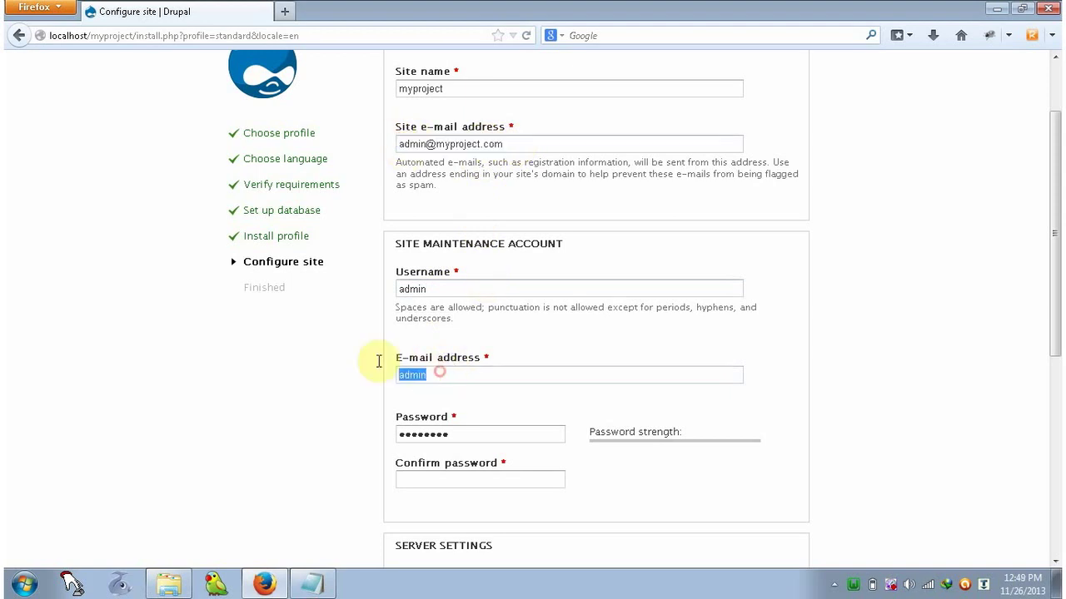
key("ctrl+v")
left_click(458, 435)
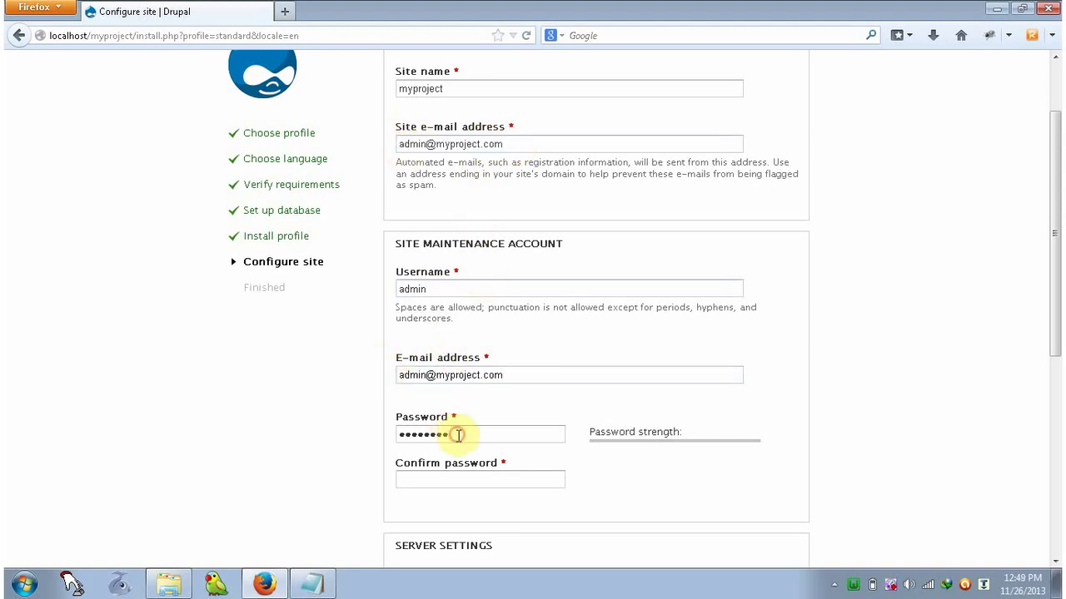
left_click_drag(458, 434, 377, 431)
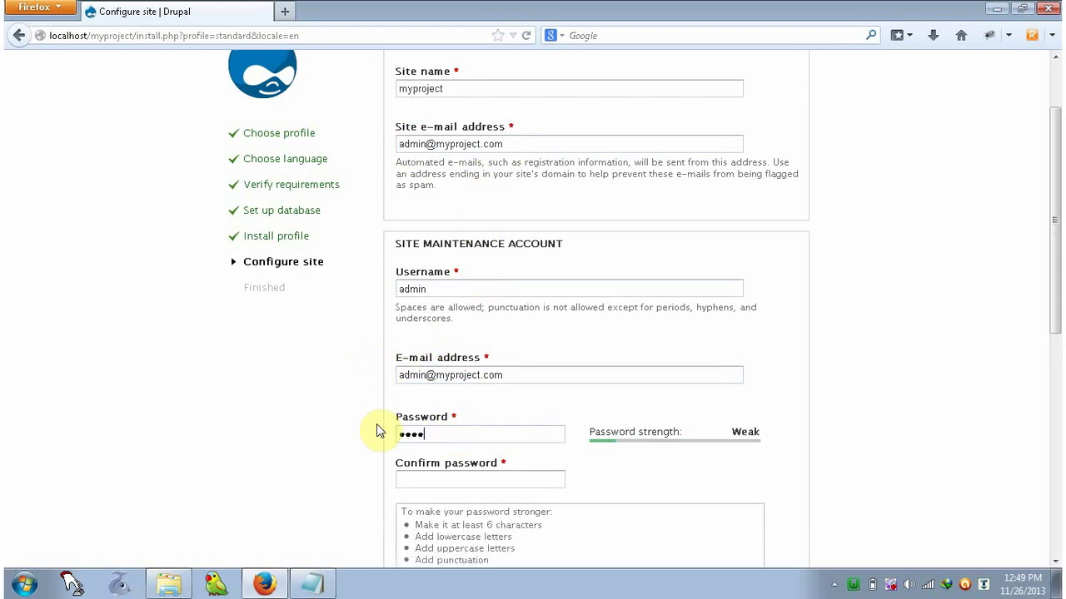
key("Tab")
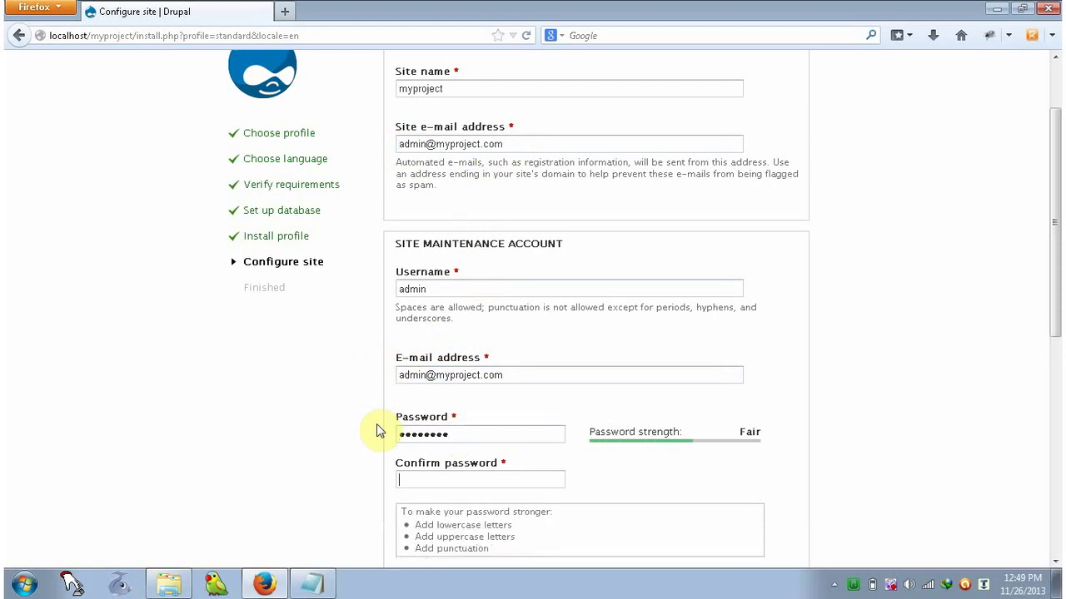
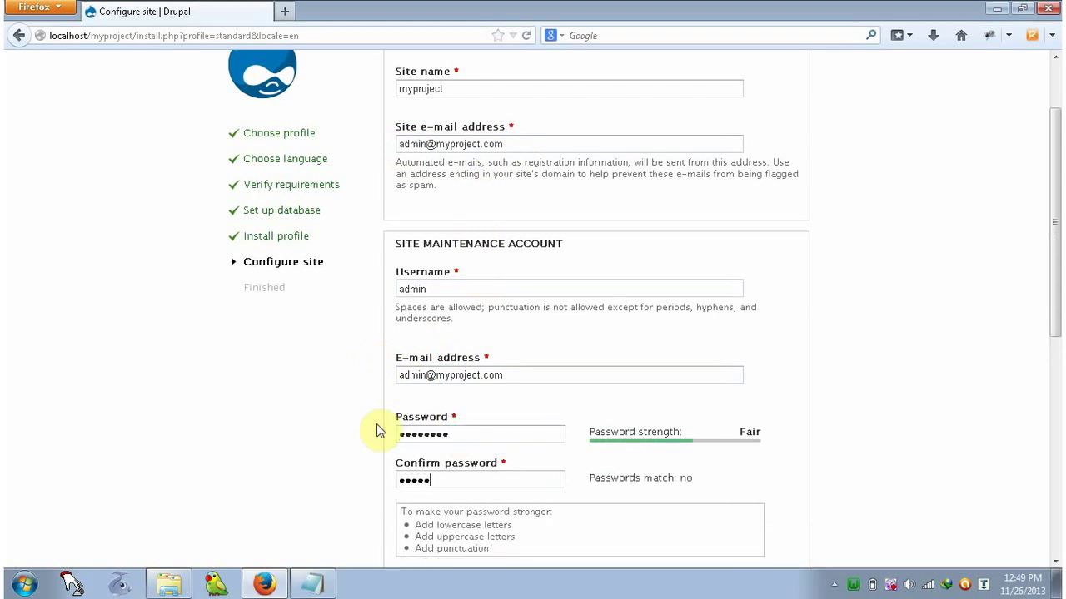
Step: Choose India as default country, turn off update e-mail notifications, and save
scroll(352, 422, "down", 8)
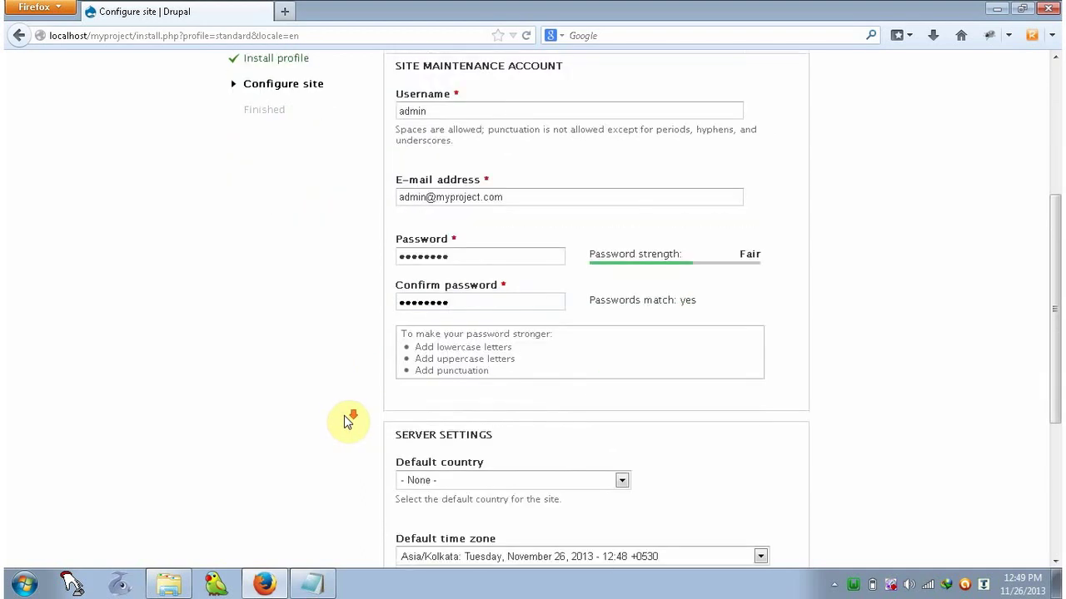
left_click(481, 302)
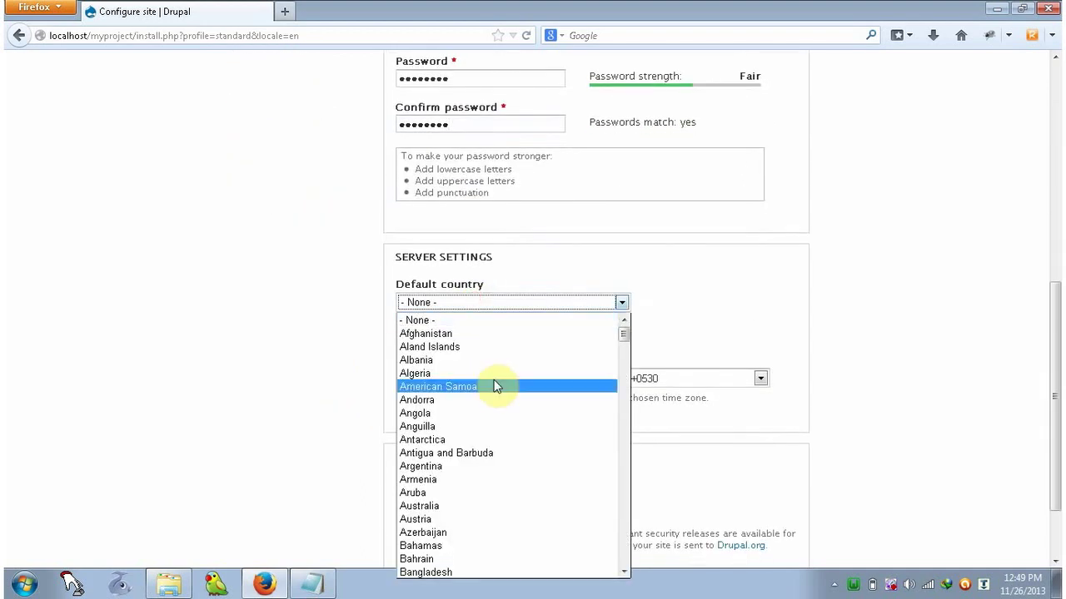
type("india")
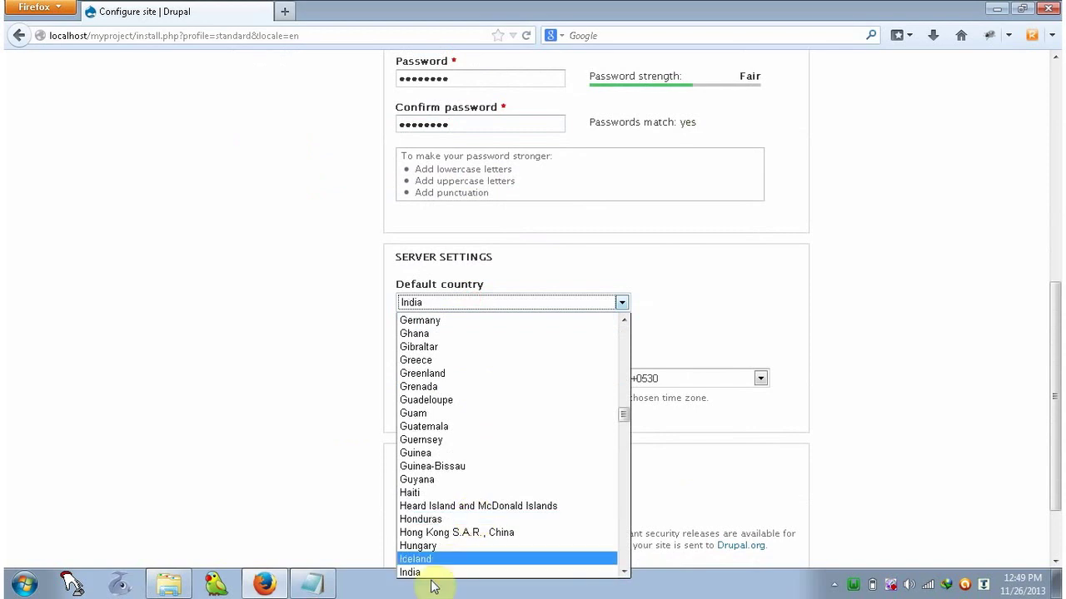
left_click(431, 571)
scroll(352, 440, "down", 2)
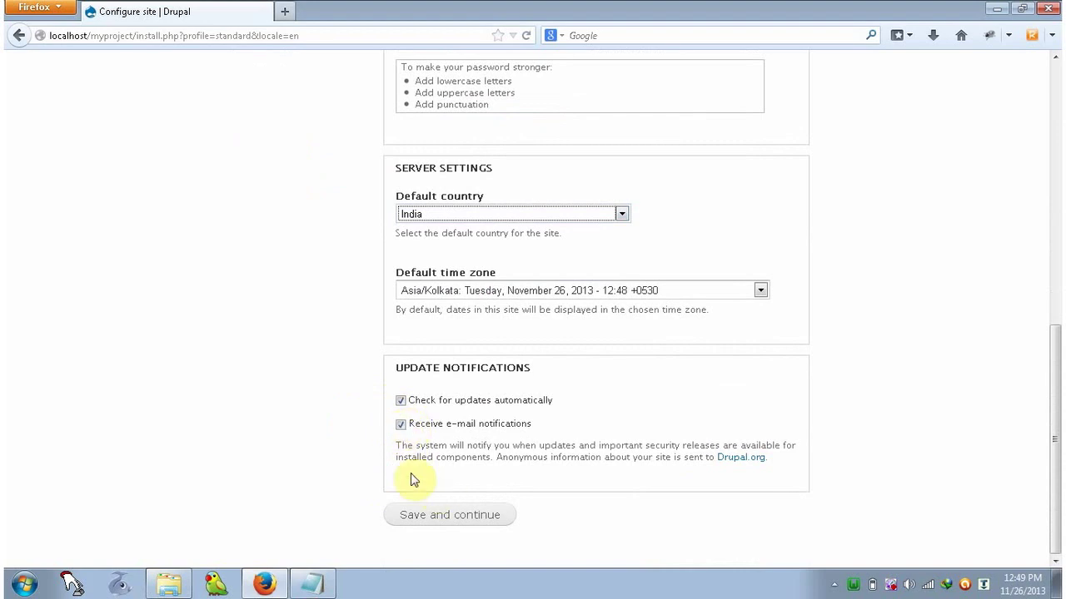
left_click(400, 424)
left_click(434, 516)
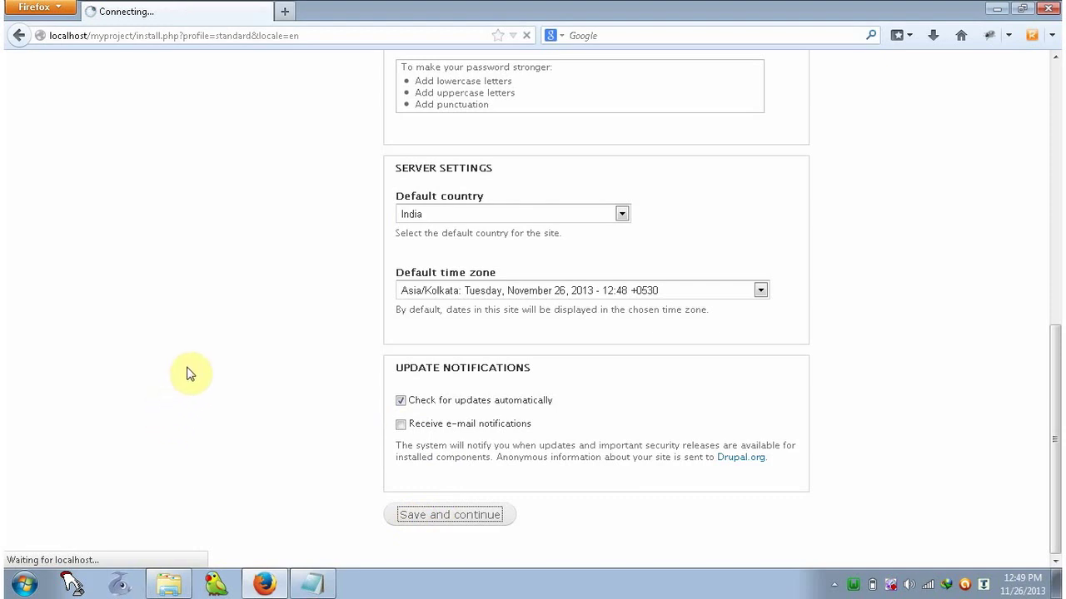
key("alt")
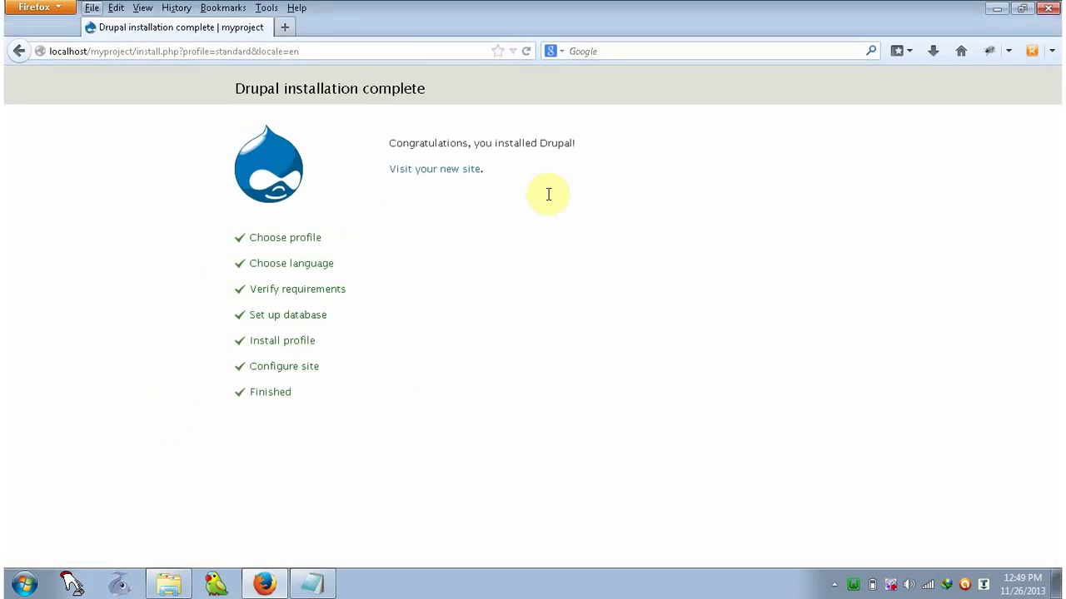
Step: Visit the new myproject site's welcome page, then minimize Firefox and the file browser
left_click(428, 175)
left_click(427, 161)
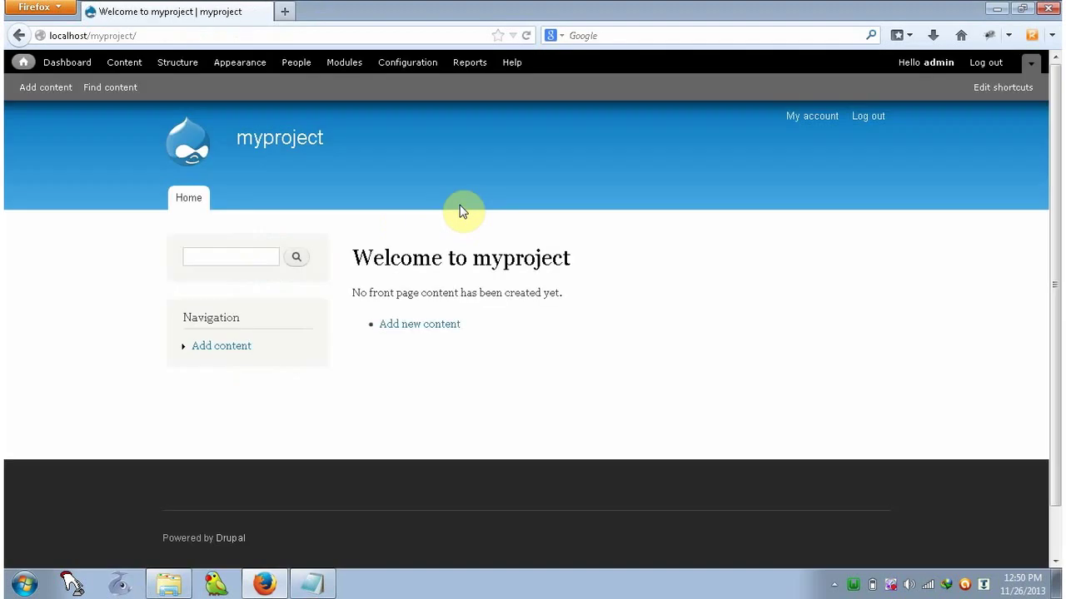
key("alt")
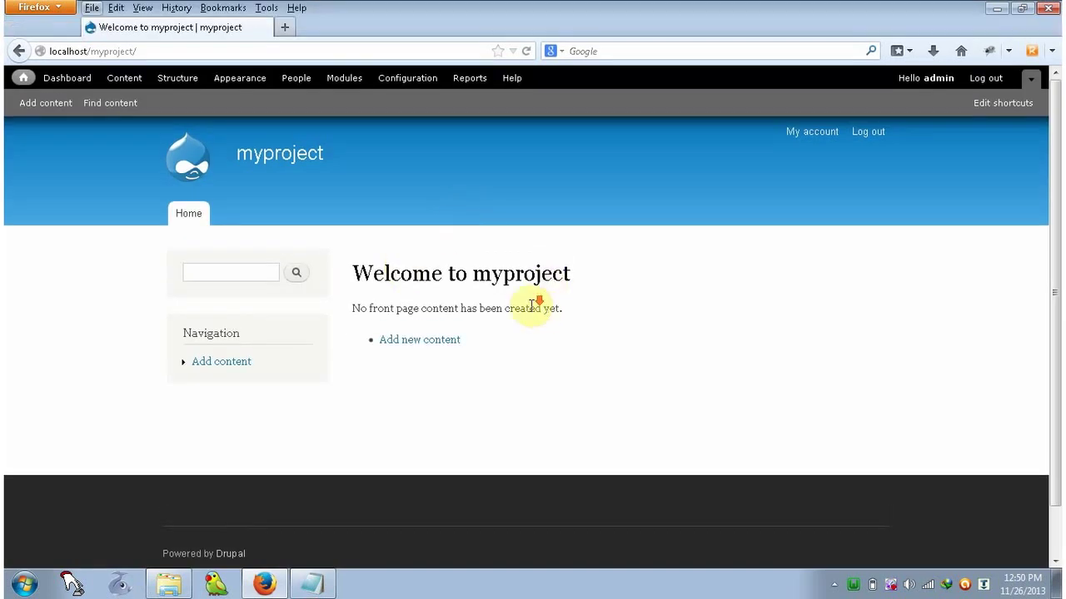
scroll(540, 309, "down", 1)
scroll(561, 308, "up", 1)
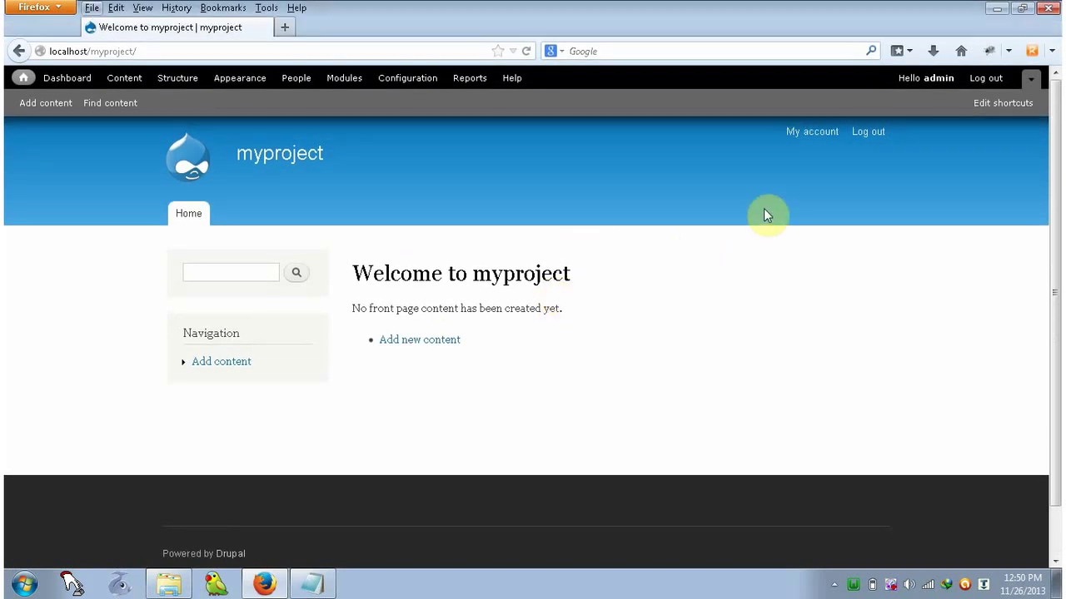
left_click(996, 12)
left_click(996, 8)
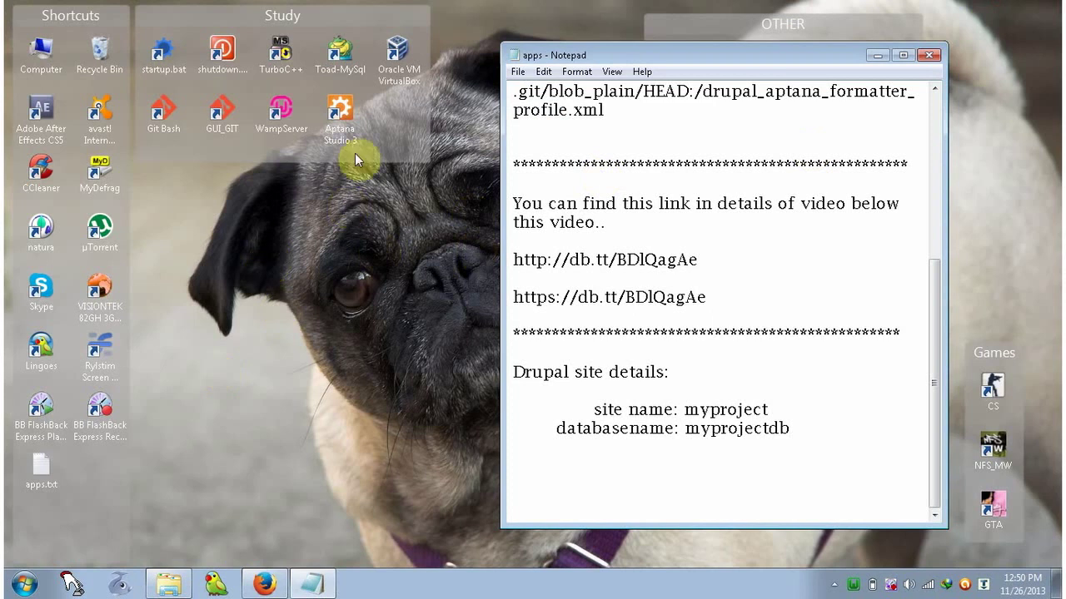
Step: Launch Aptana Studio 3 and start importing an existing folder as a new project
double_click(344, 129)
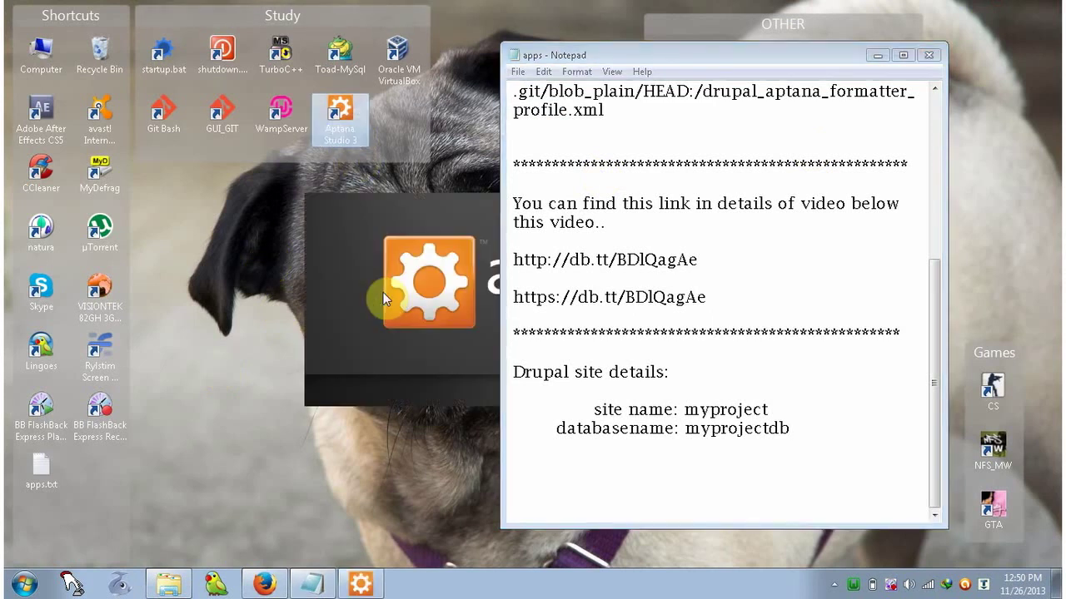
left_click(874, 55)
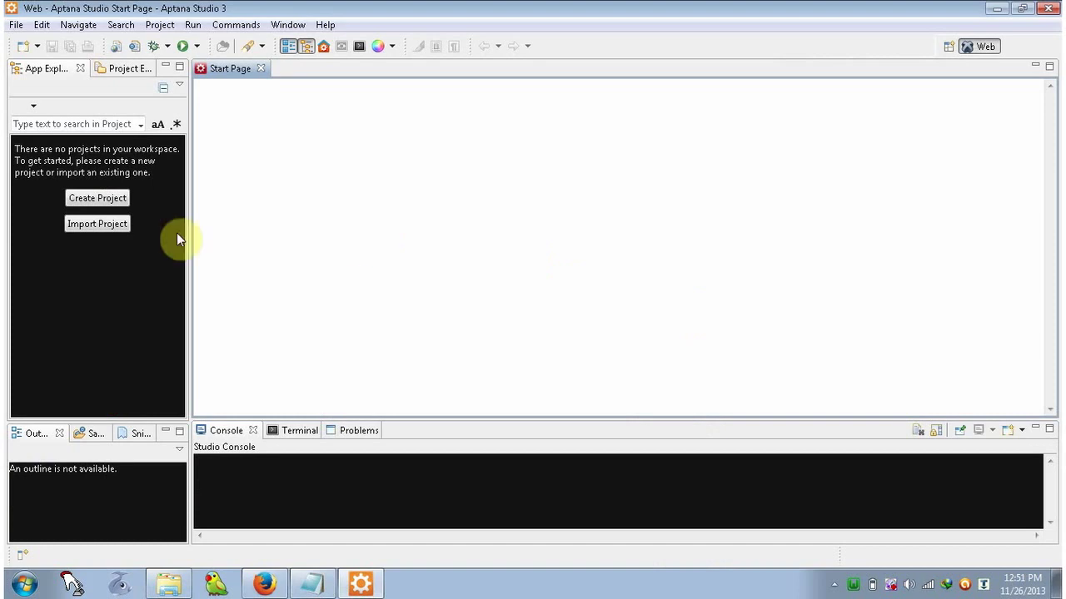
left_click(90, 225)
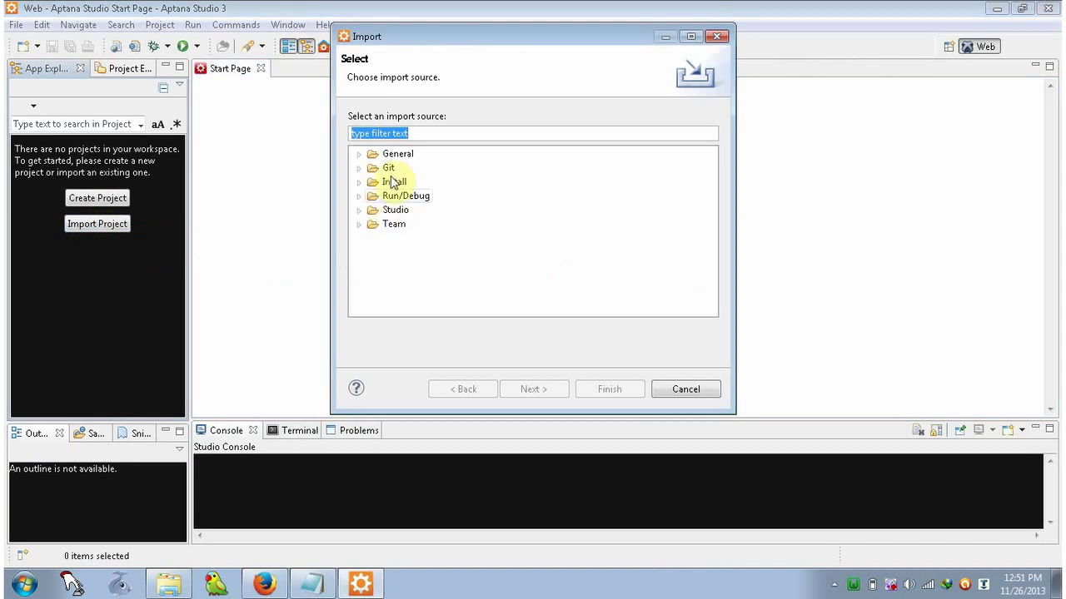
left_click(358, 154)
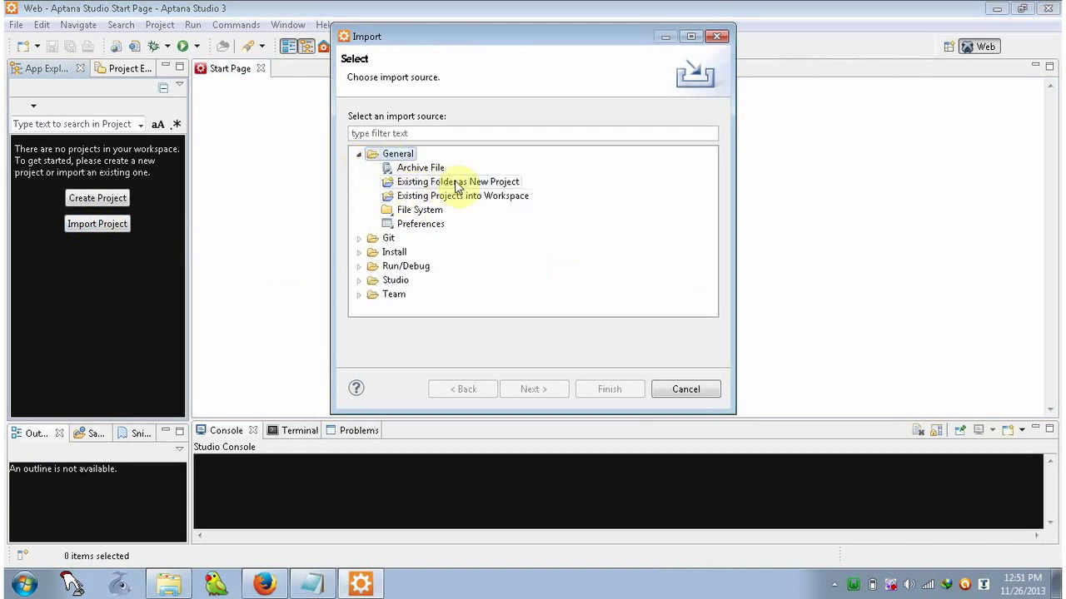
left_click(453, 182)
left_click(532, 389)
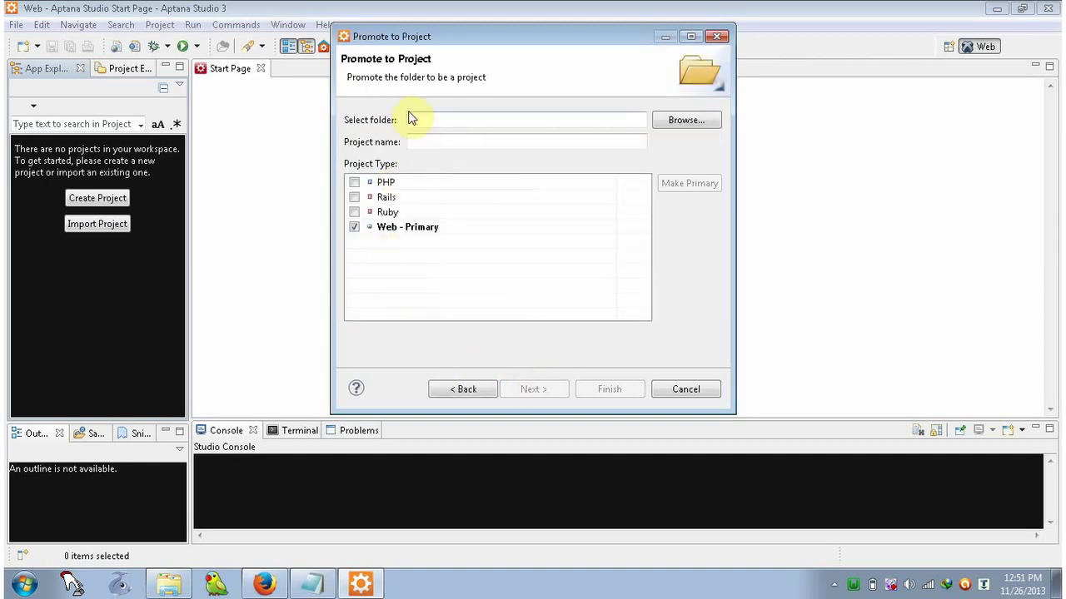
Step: Choose C:\wamp\www\myproject as the folder and create the myproject Web project
left_click(679, 122)
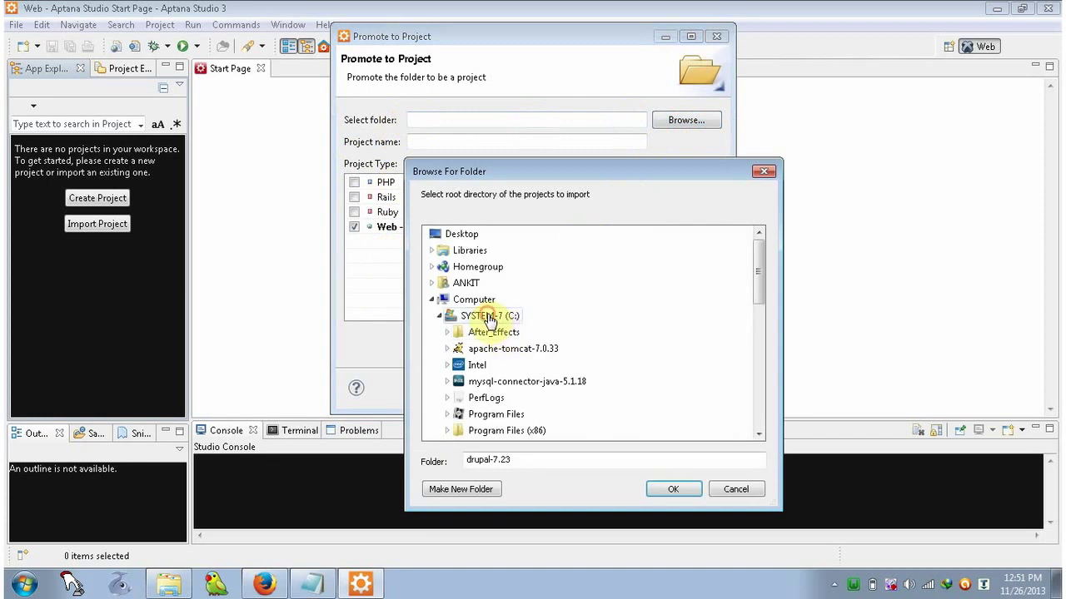
left_click(489, 317)
scroll(487, 324, "down", 3)
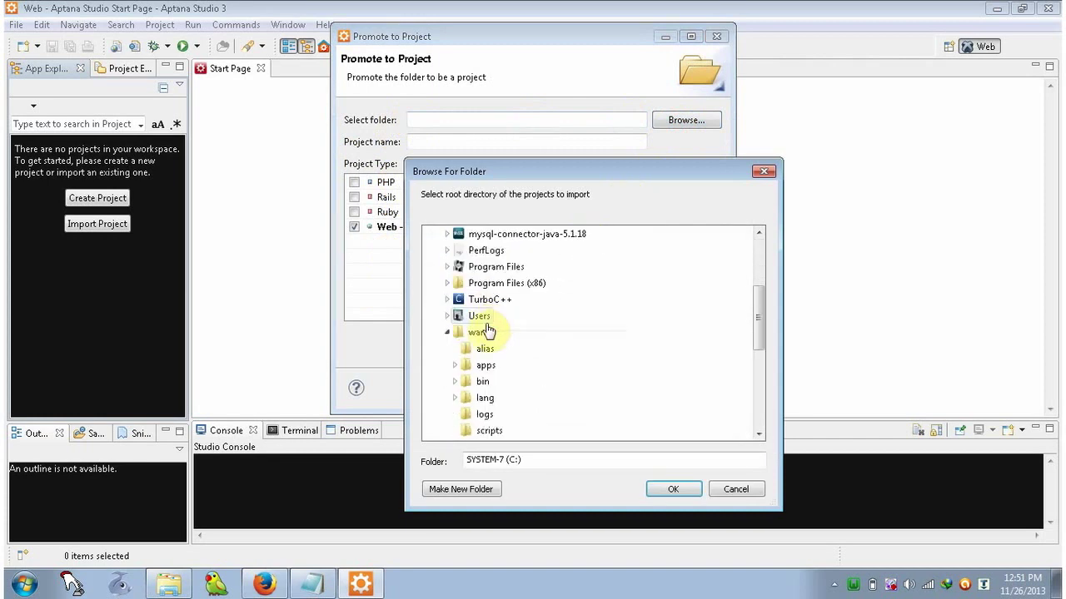
left_click(483, 332)
scroll(510, 341, "down", 3)
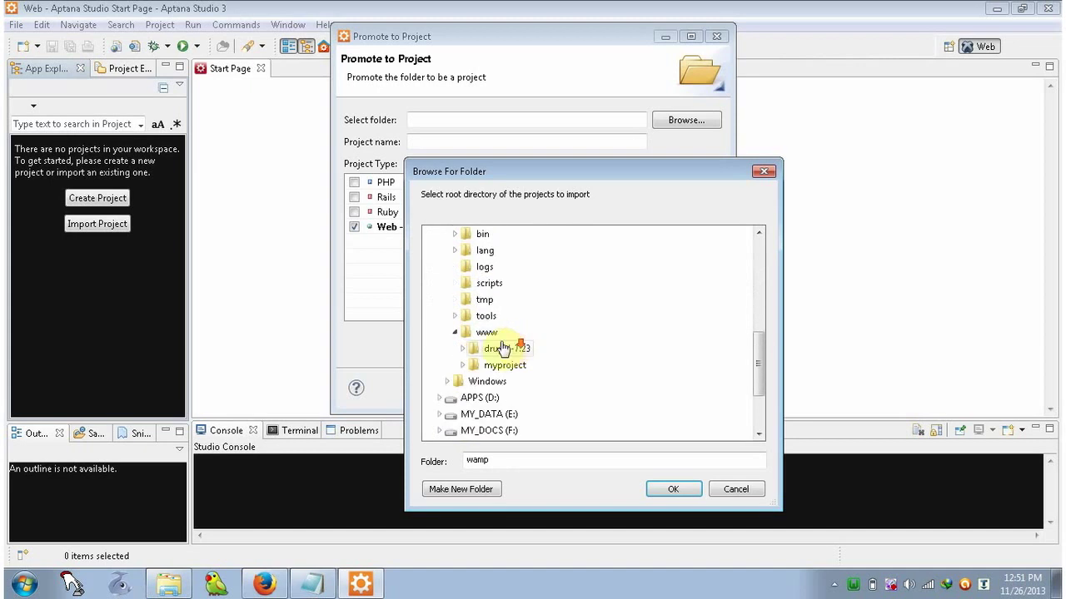
left_click(486, 332)
scroll(528, 341, "down", 3)
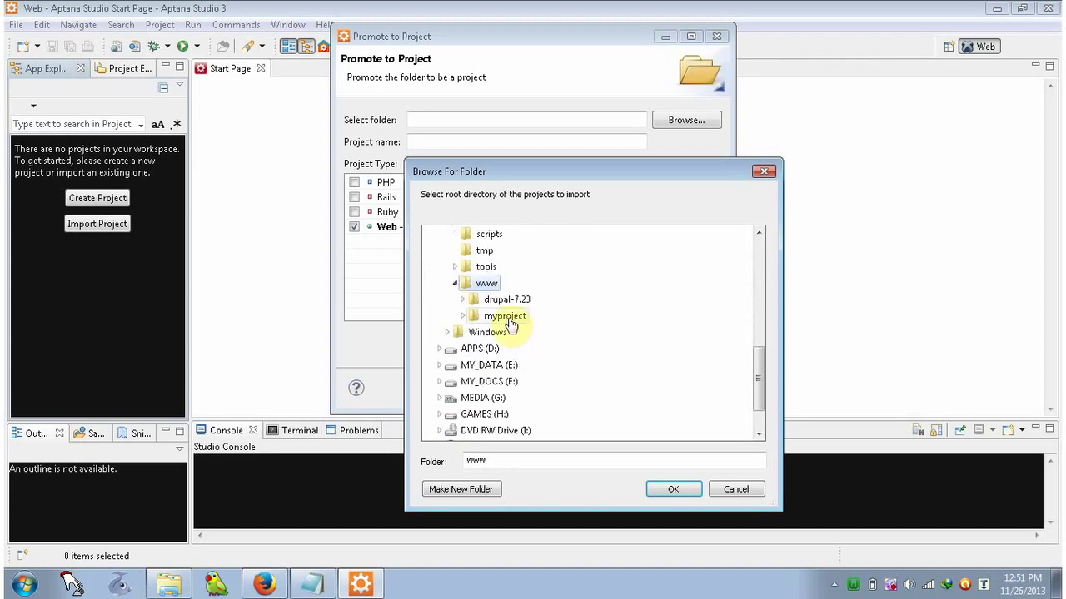
left_click(506, 317)
left_click(669, 488)
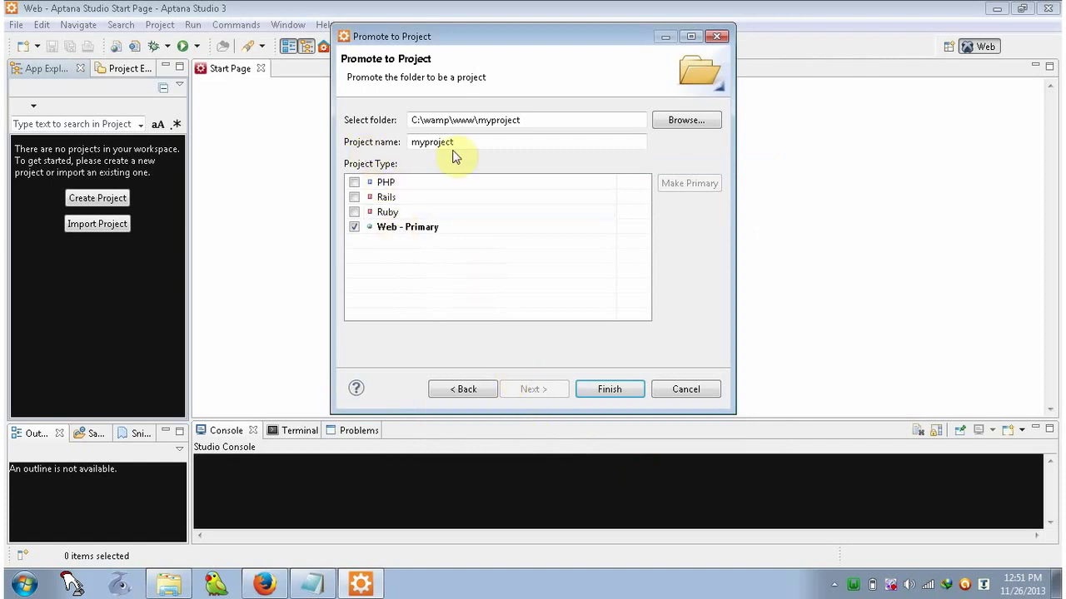
left_click(606, 389)
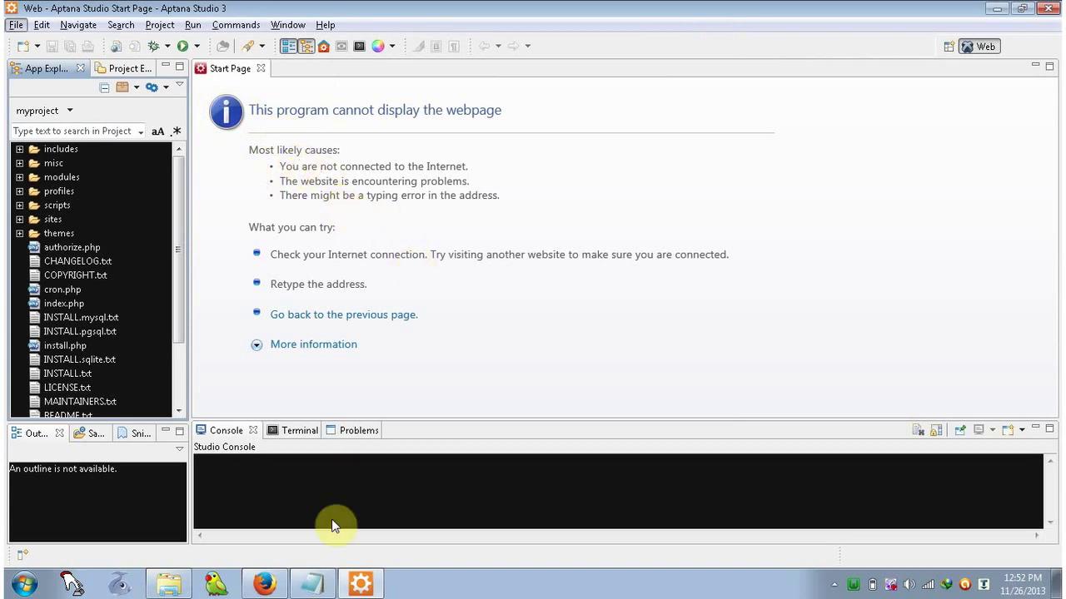
left_click(317, 588)
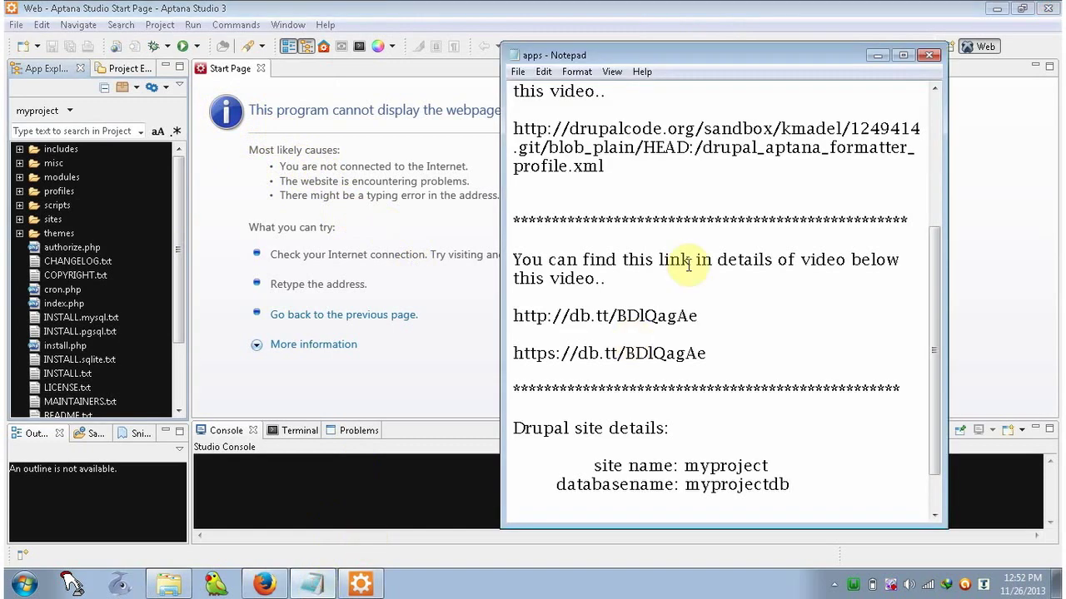
left_click(905, 55)
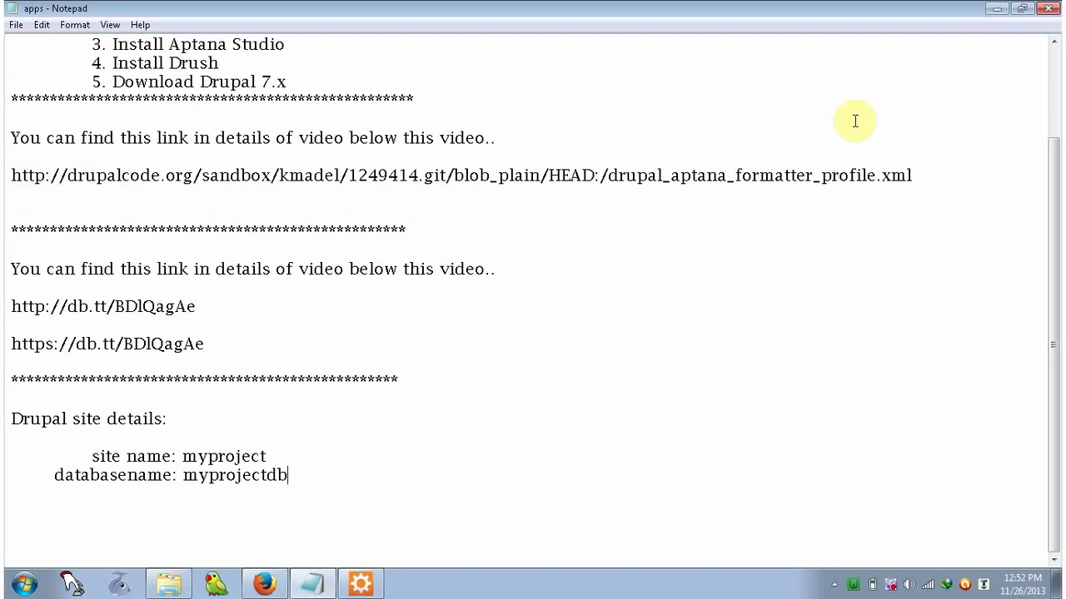
left_click(998, 11)
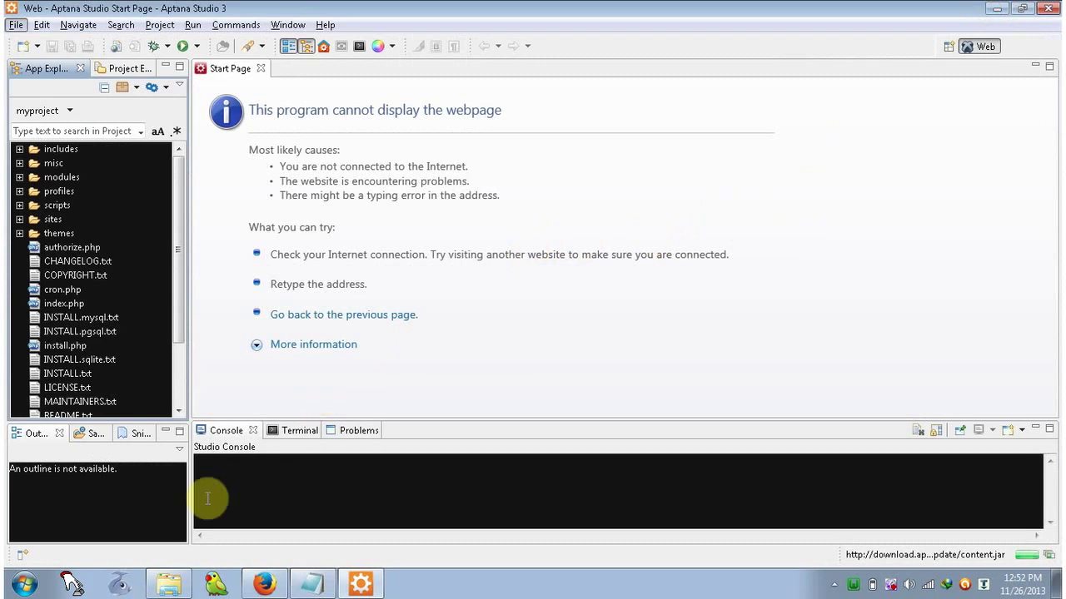
left_click(167, 588)
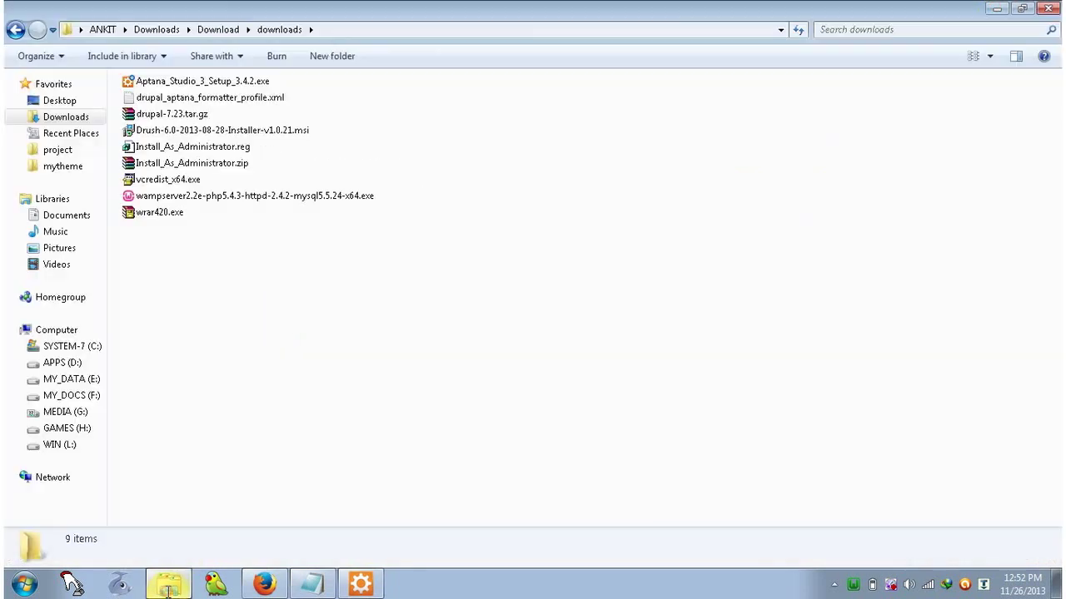
left_click(139, 99)
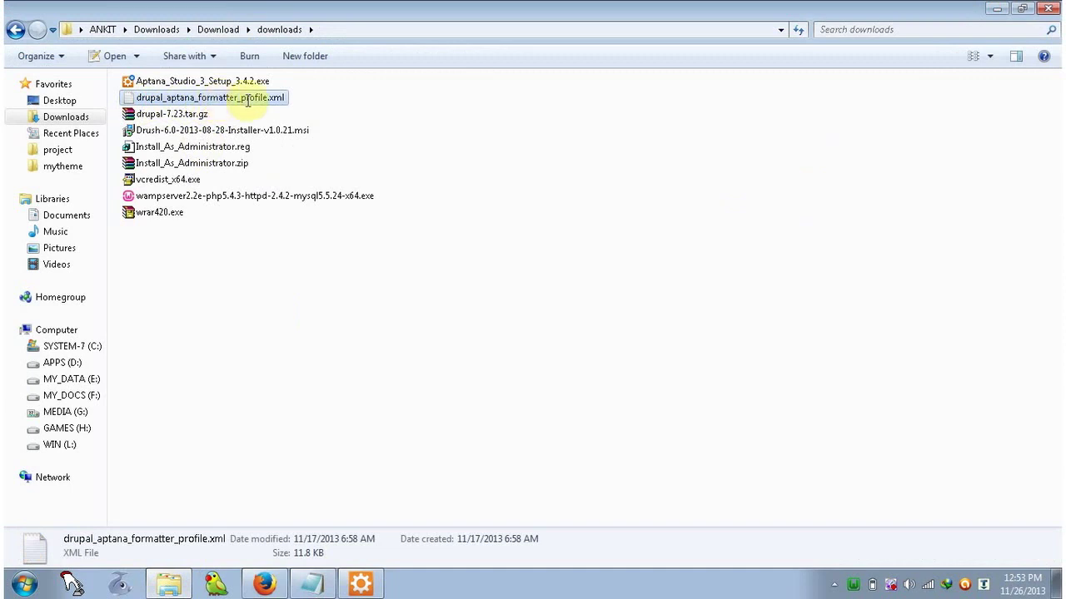
left_click(359, 583)
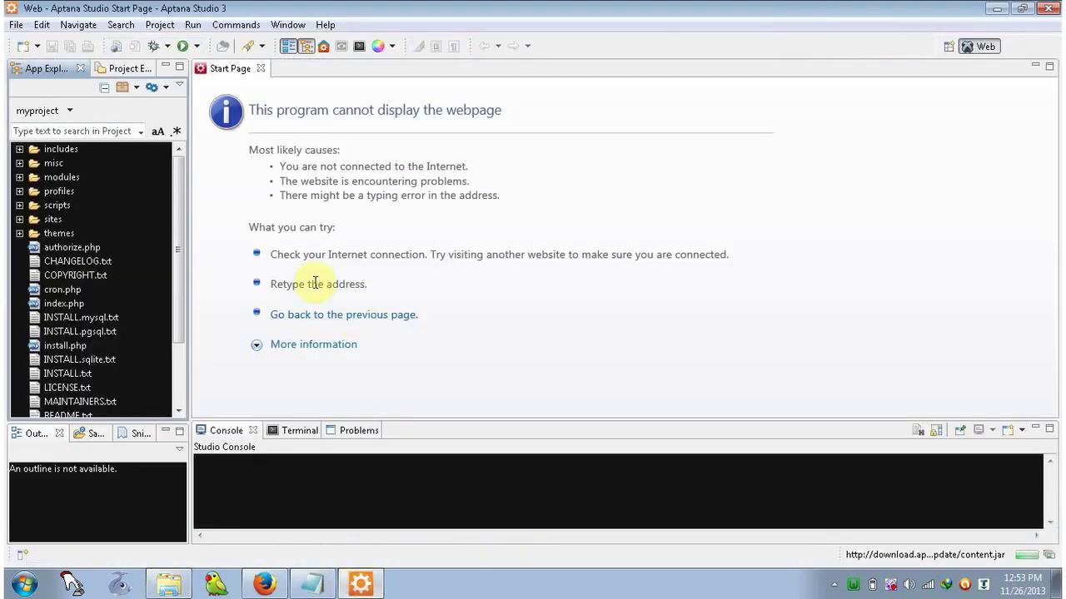
Step: Open Window > Preferences and filter by 'forma' to show the Formatter settings
key("alt")
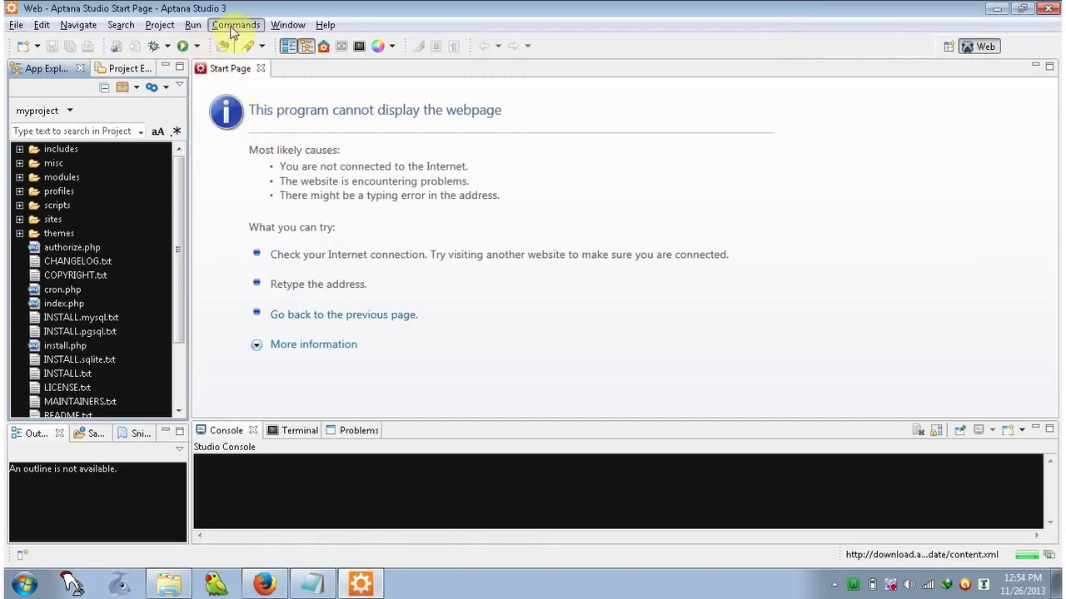
left_click(290, 25)
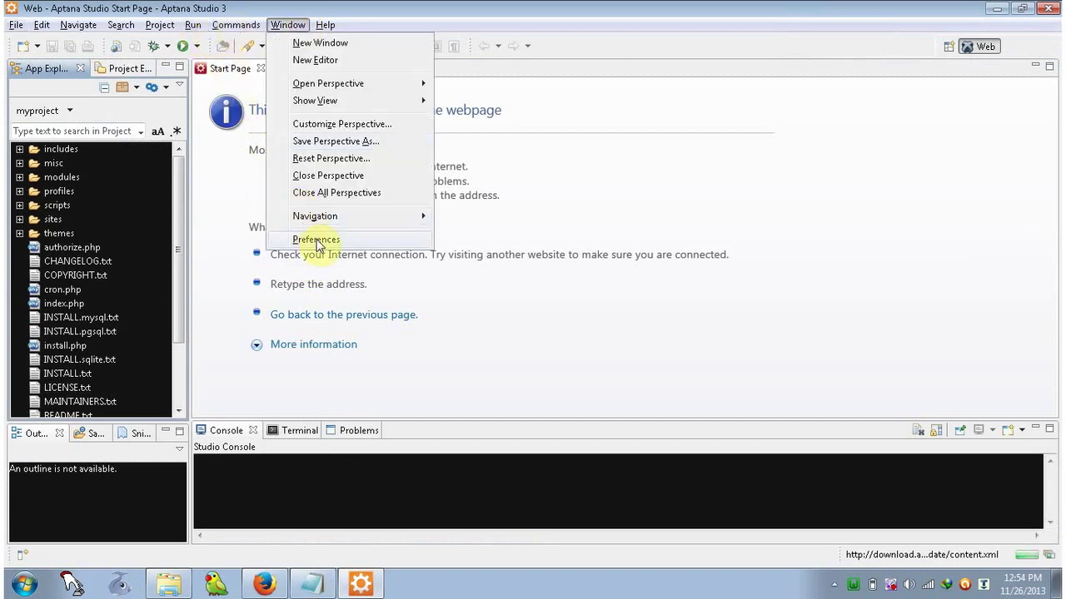
left_click(312, 239)
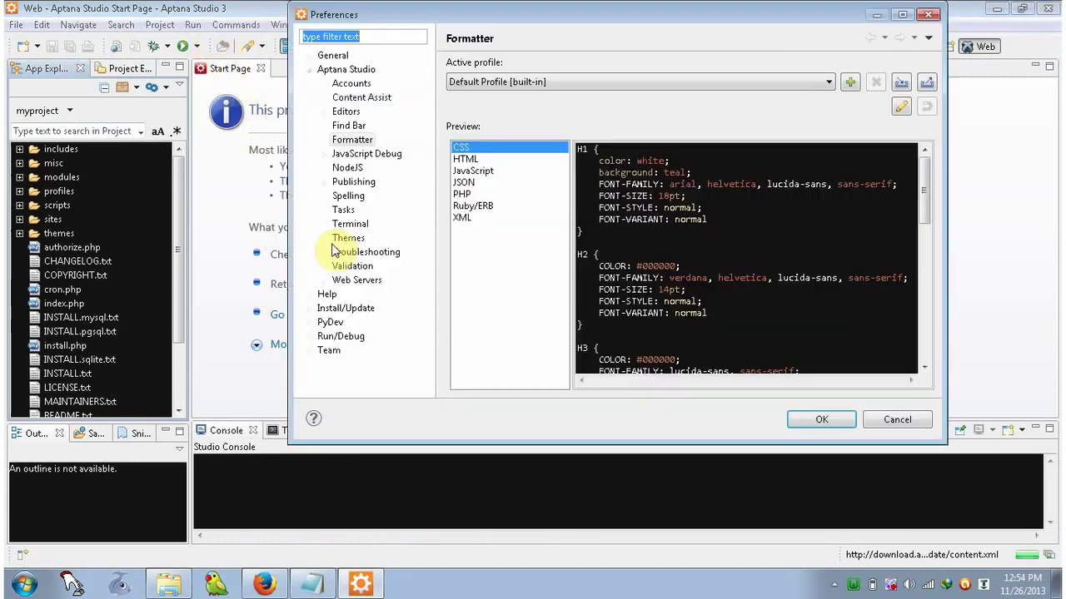
left_click(368, 34)
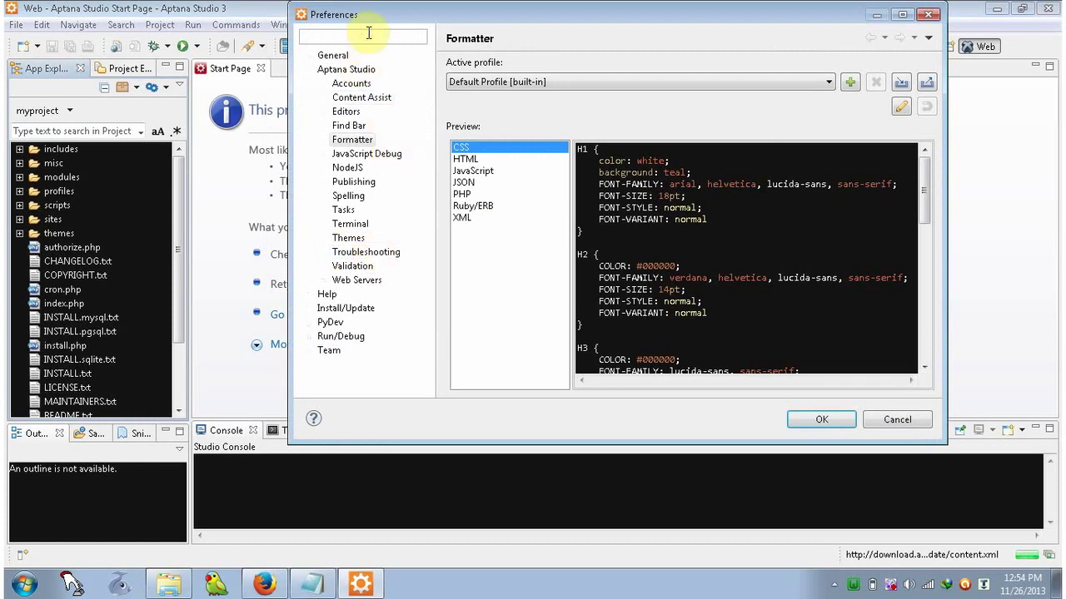
type("forma")
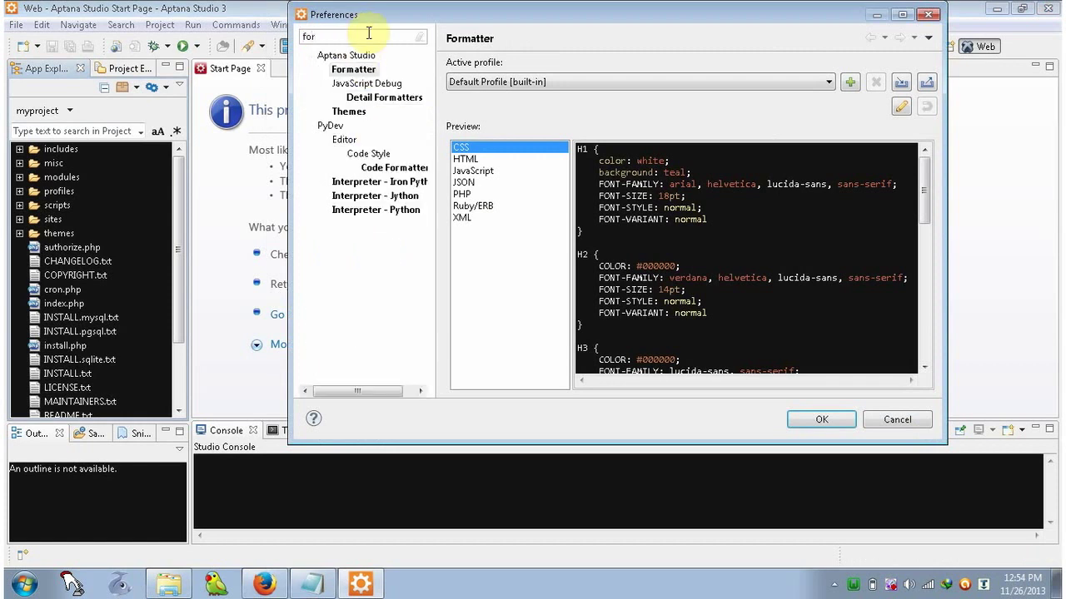
left_click(358, 74)
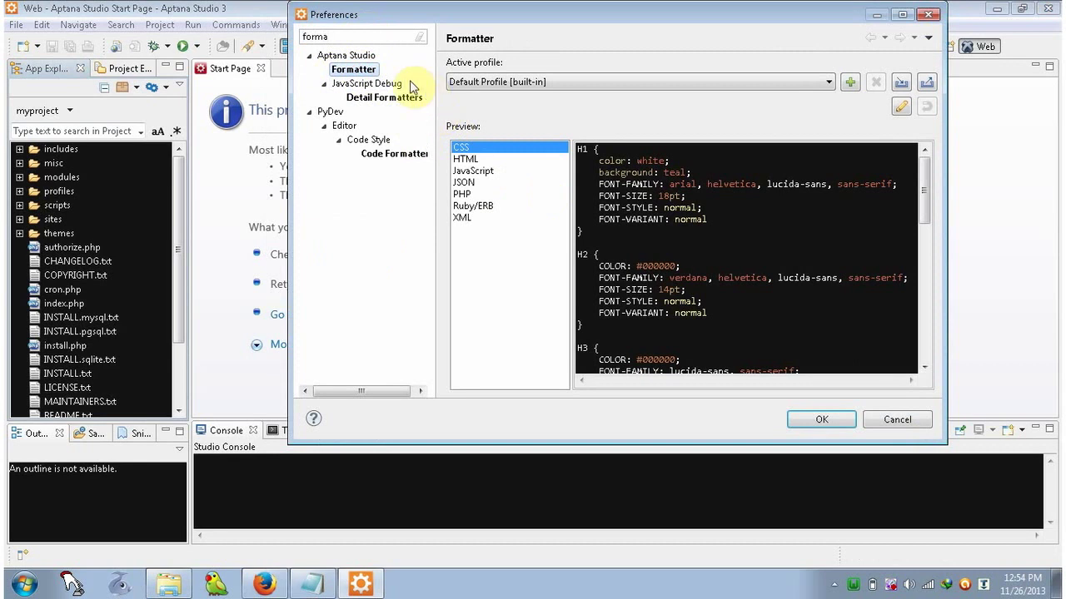
Step: Import drupal_aptana_formatter_profile.xml from Downloads\Download\downloads and confirm with OK
left_click(900, 83)
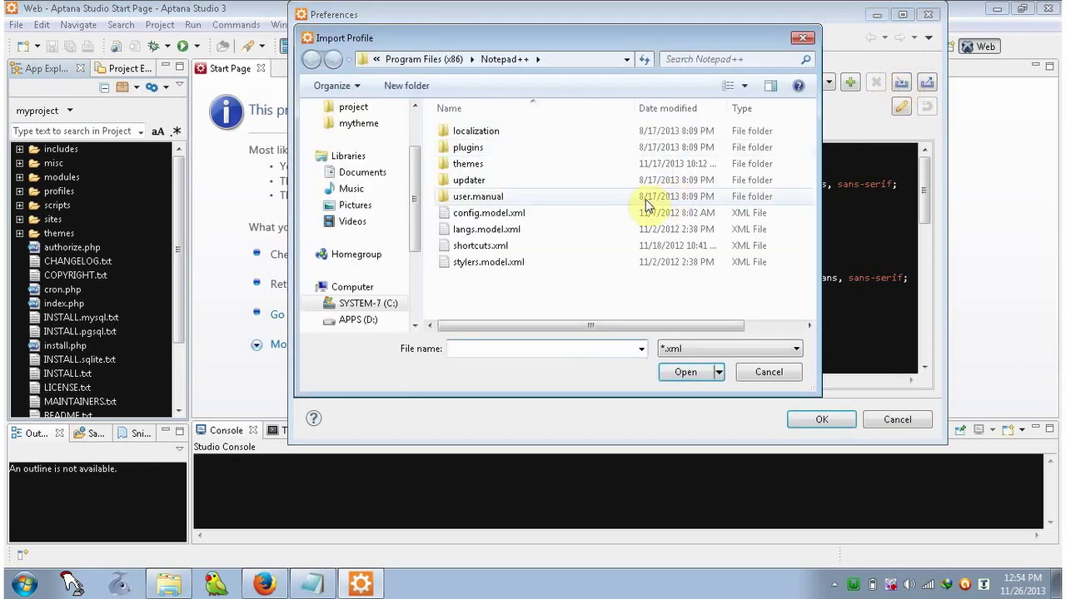
left_click_drag(412, 190, 412, 138)
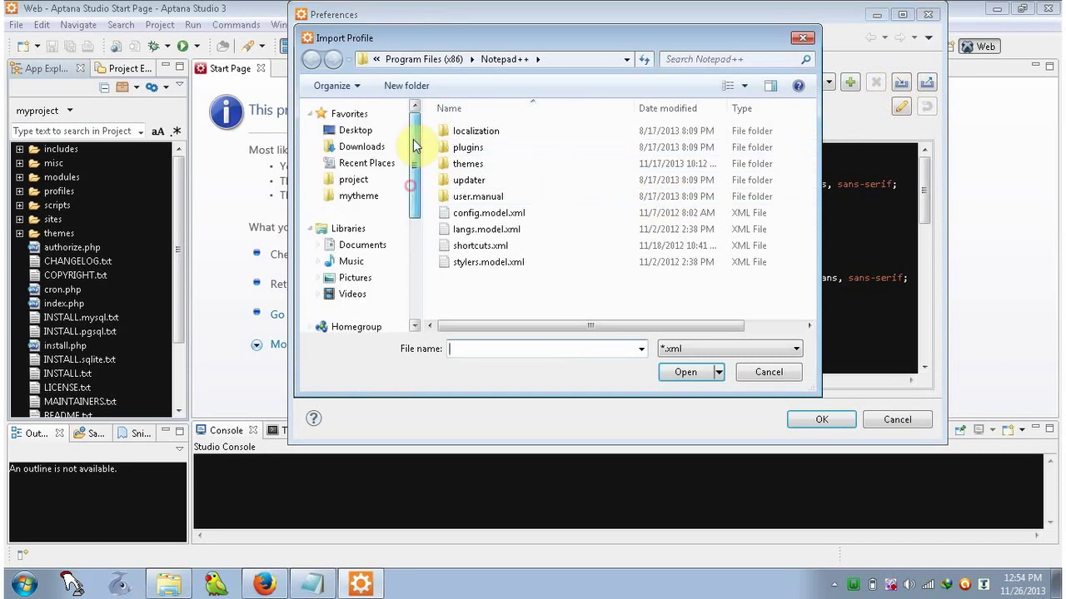
left_click(364, 148)
double_click(466, 162)
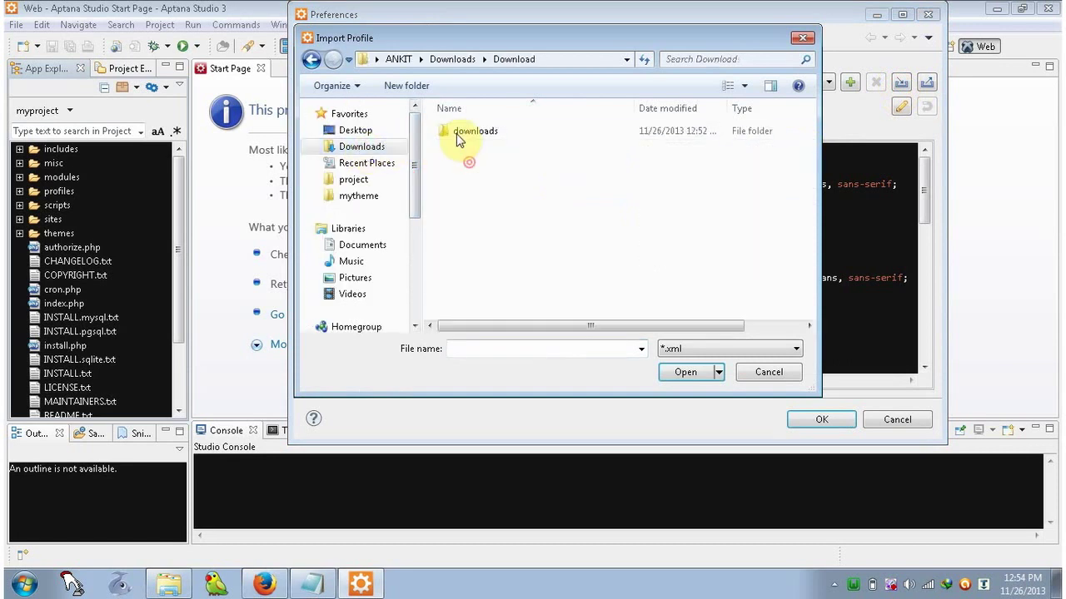
double_click(467, 135)
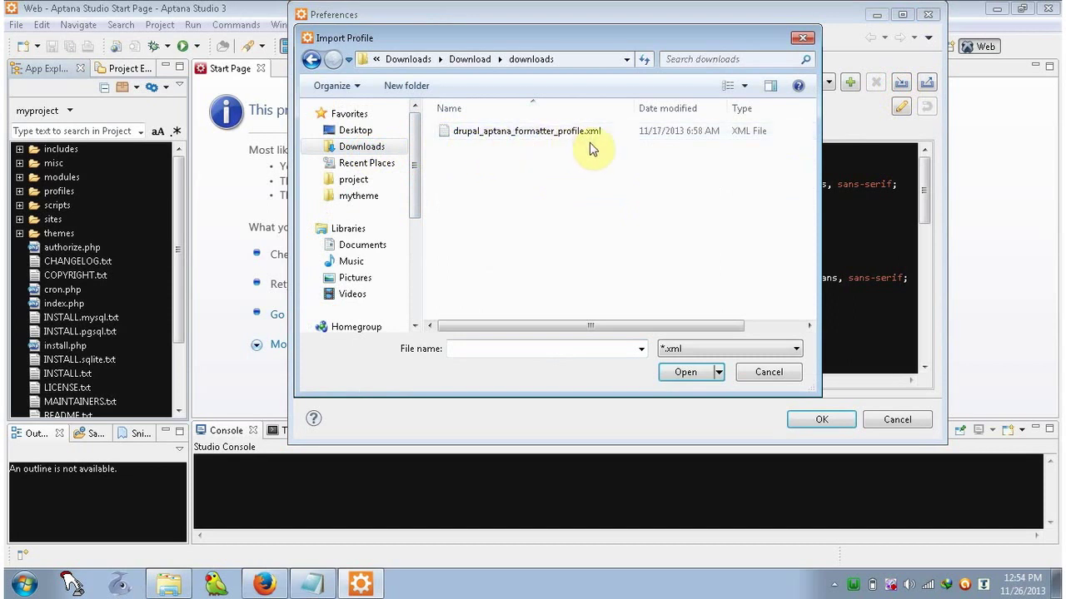
left_click(483, 133)
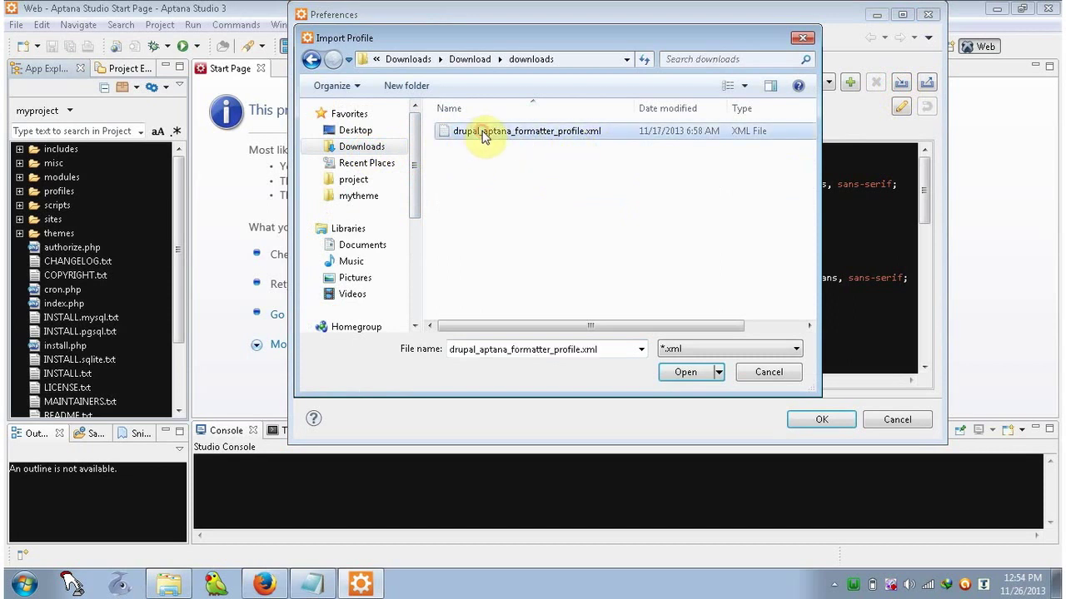
left_click(683, 373)
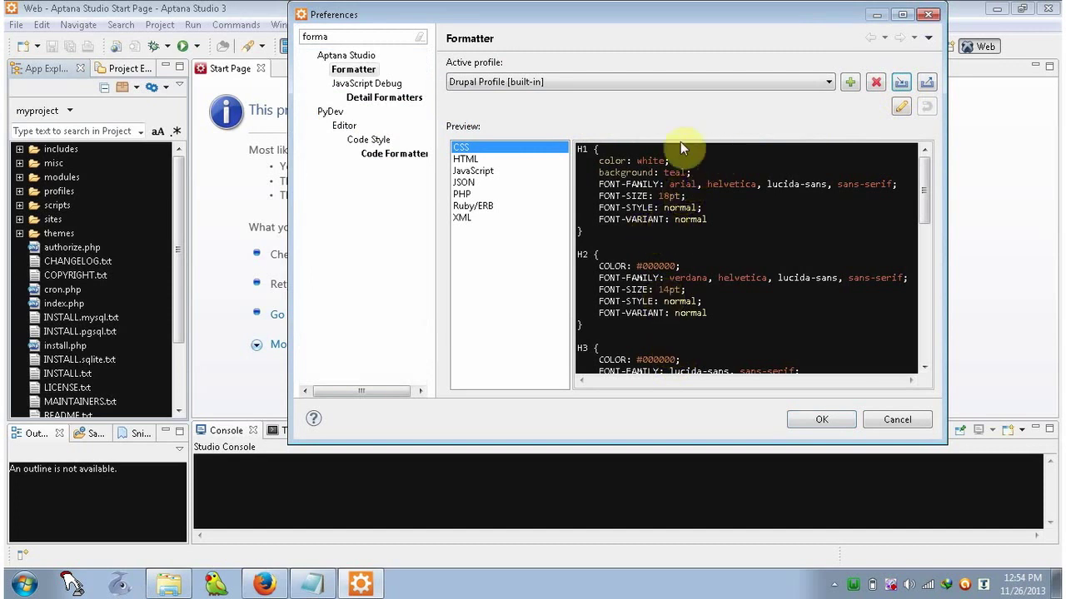
left_click(820, 421)
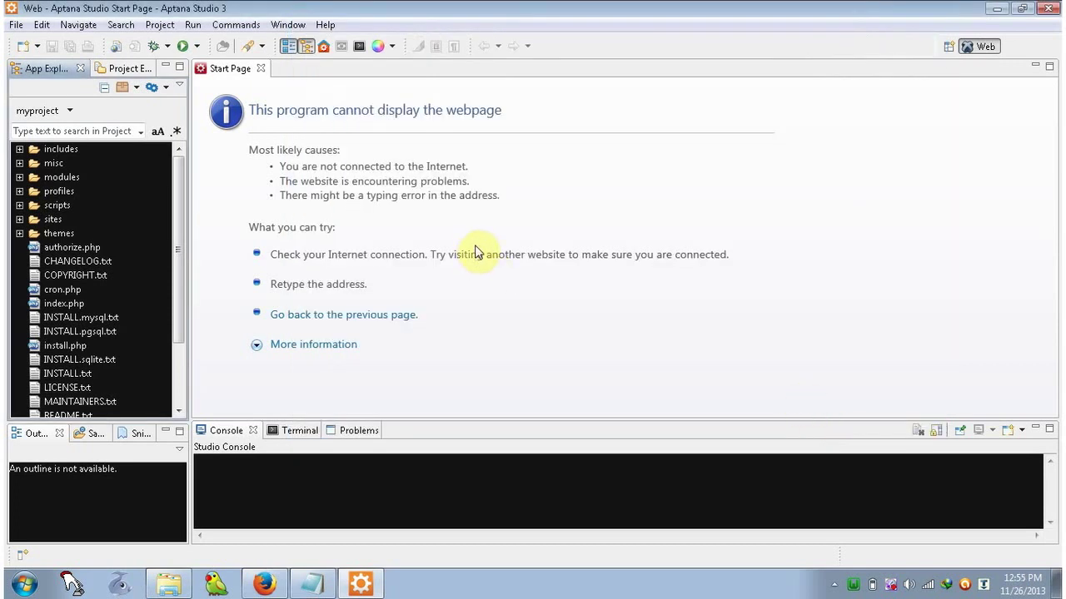
Step: Minimize Aptana and the downloads folder, restore the apps Notepad notes at the top, then click Close
left_click(996, 12)
left_click(996, 11)
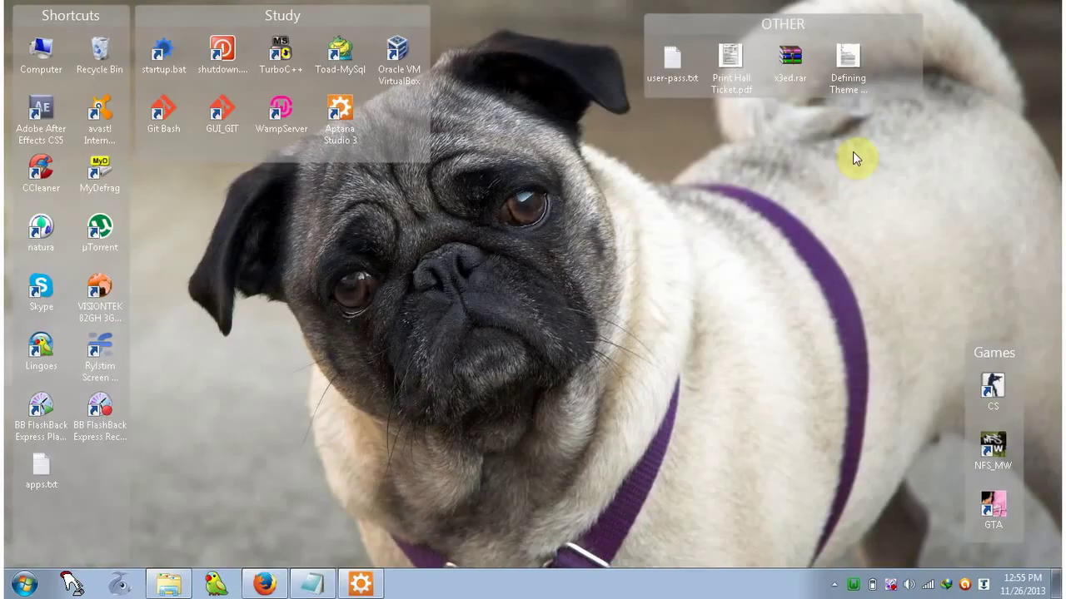
left_click(312, 583)
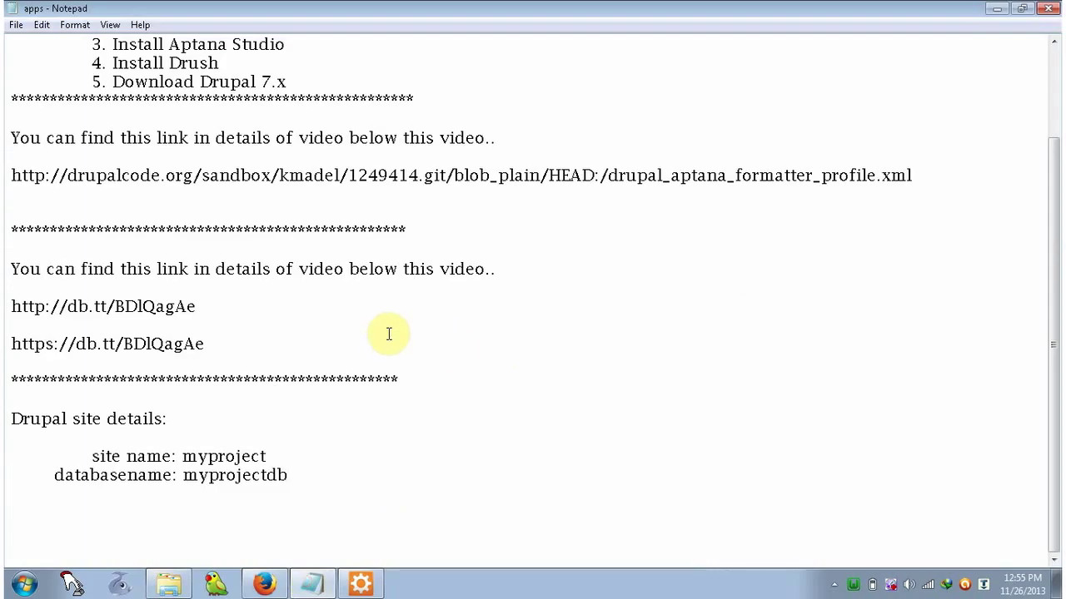
scroll(366, 324, "up", 2)
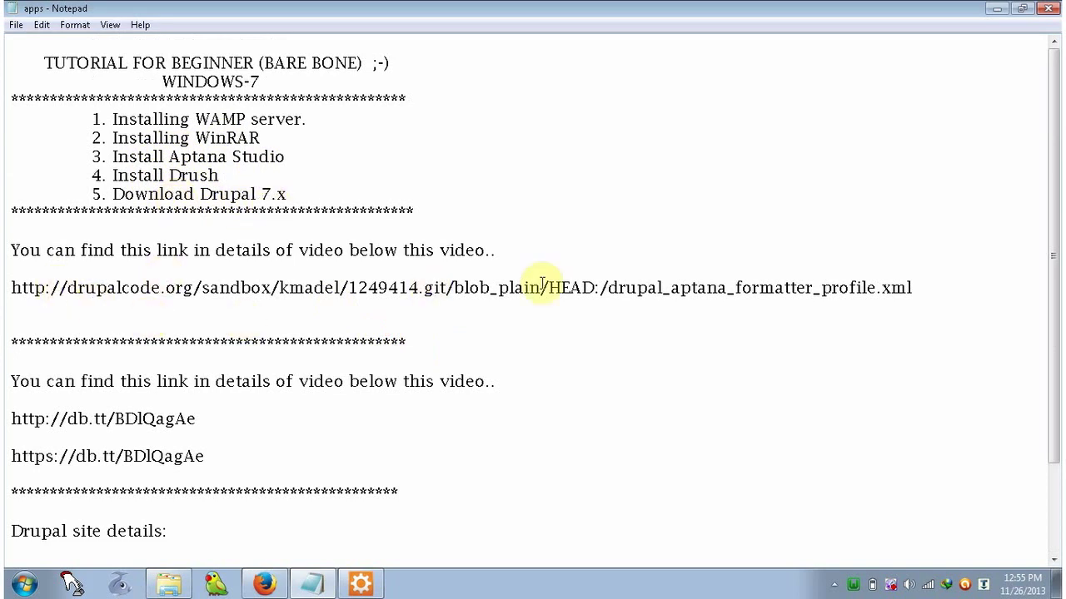
left_click(1051, 10)
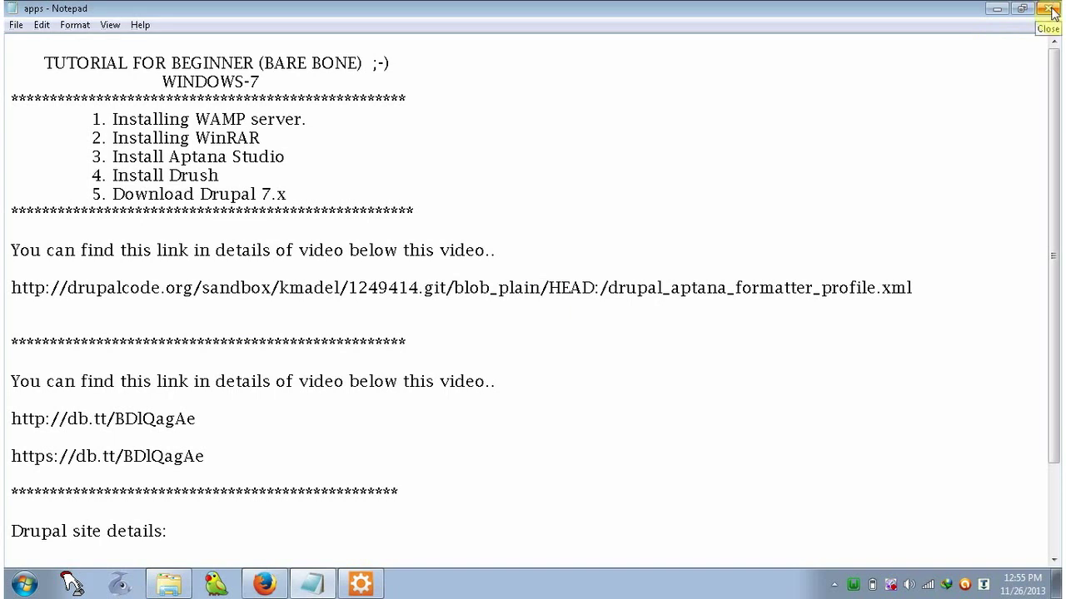
left_click(1052, 10)
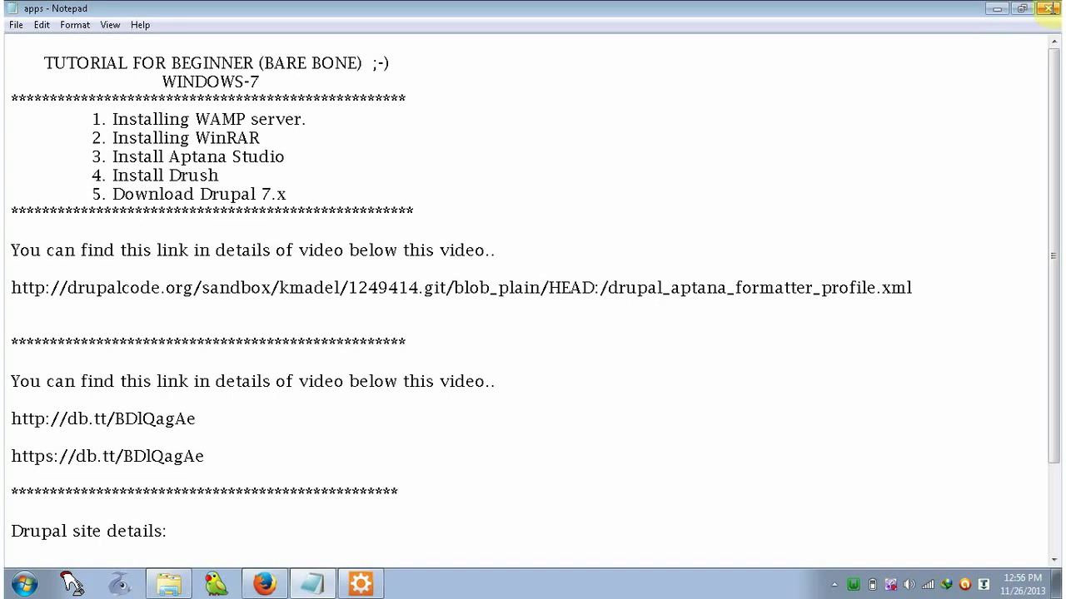